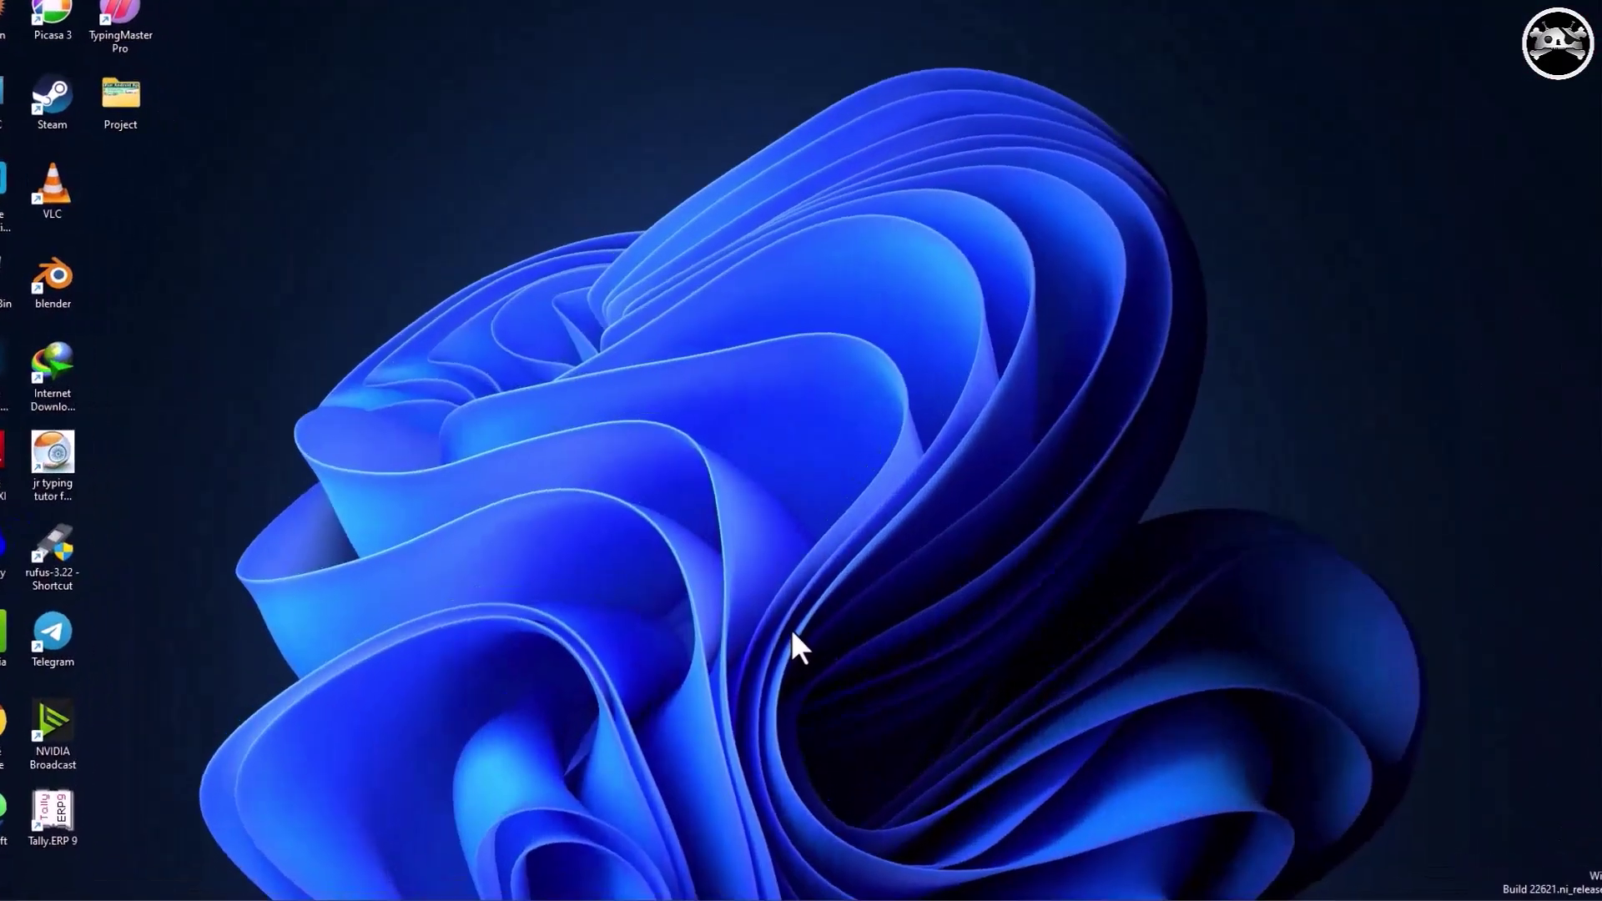
Open 'Turn Windows features on or off' from Control Panel's Programs and Features.
key("super")
type("contr")
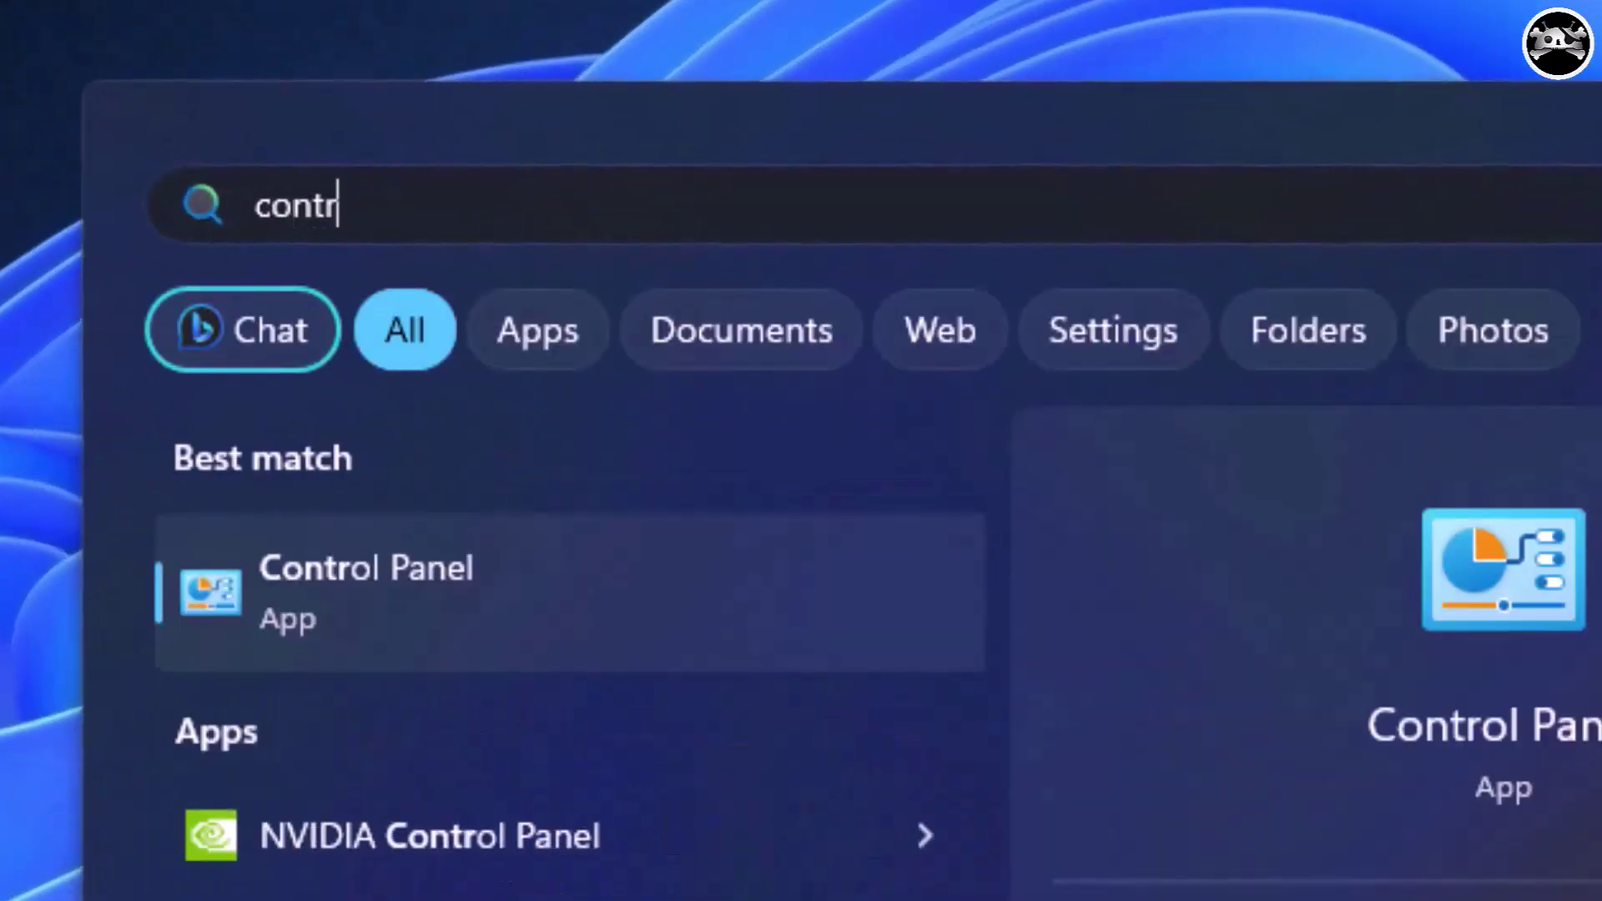
key("Return")
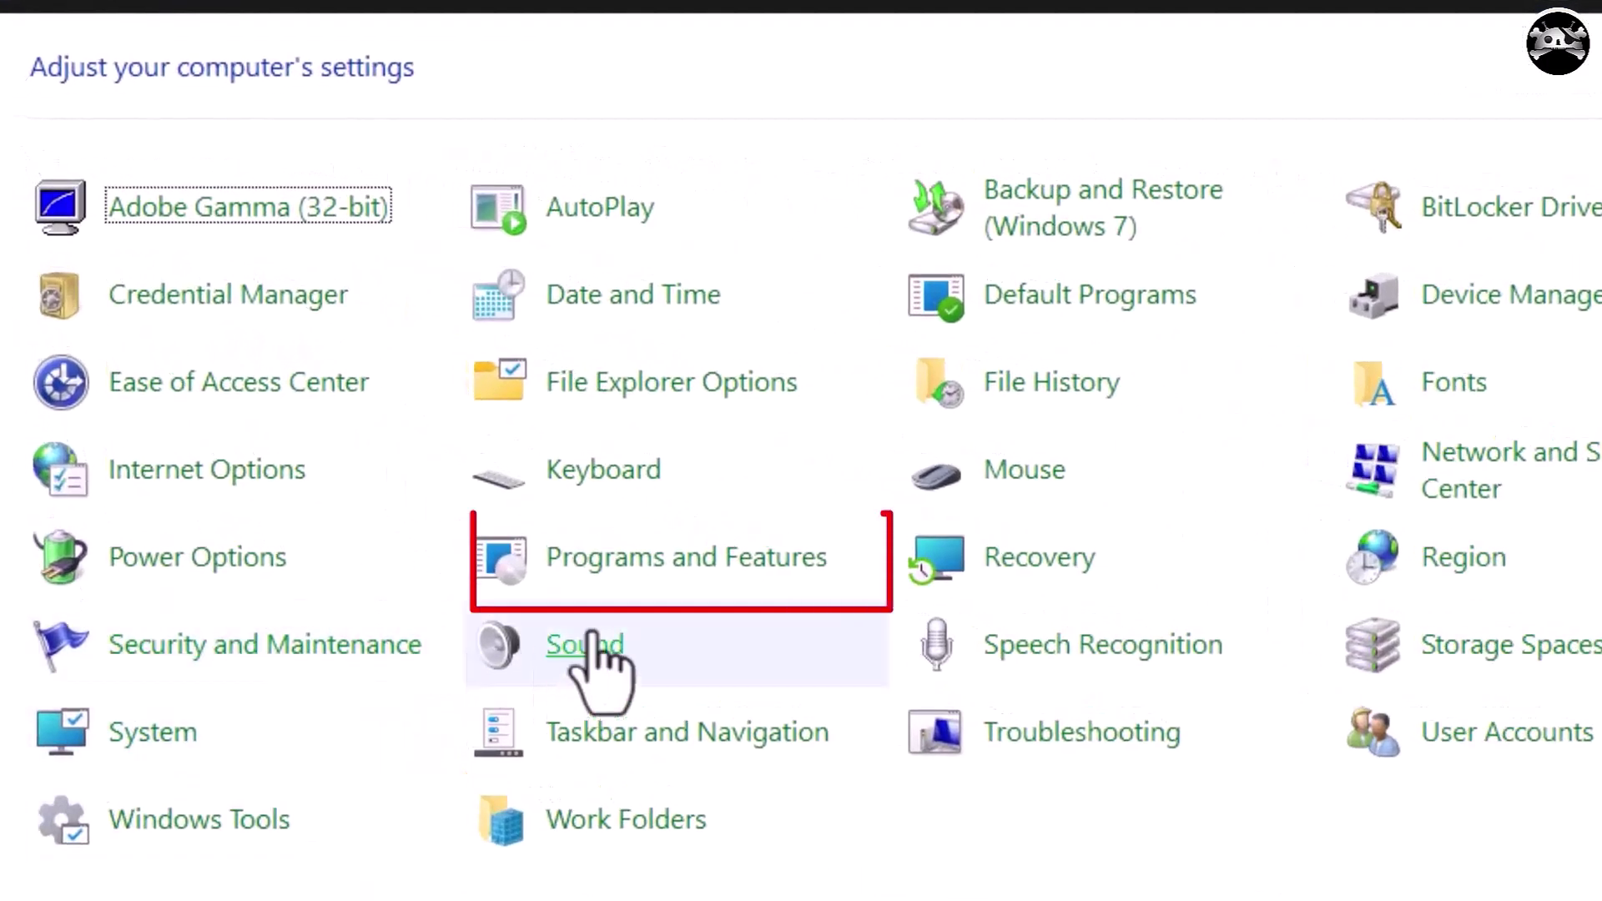
left_click(623, 561)
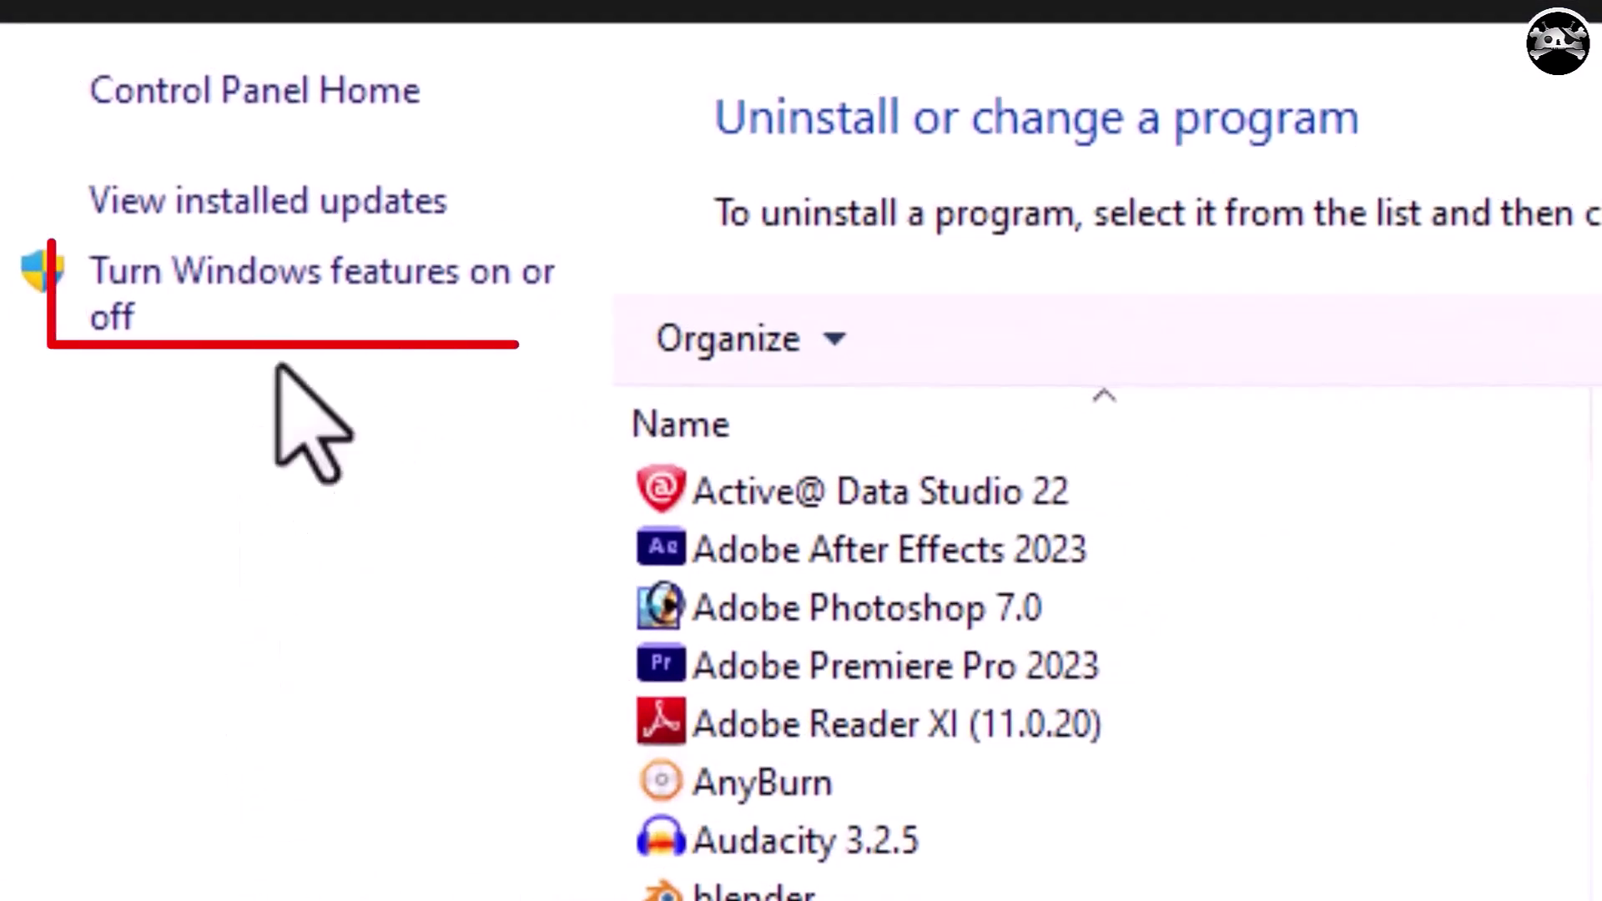
left_click(319, 276)
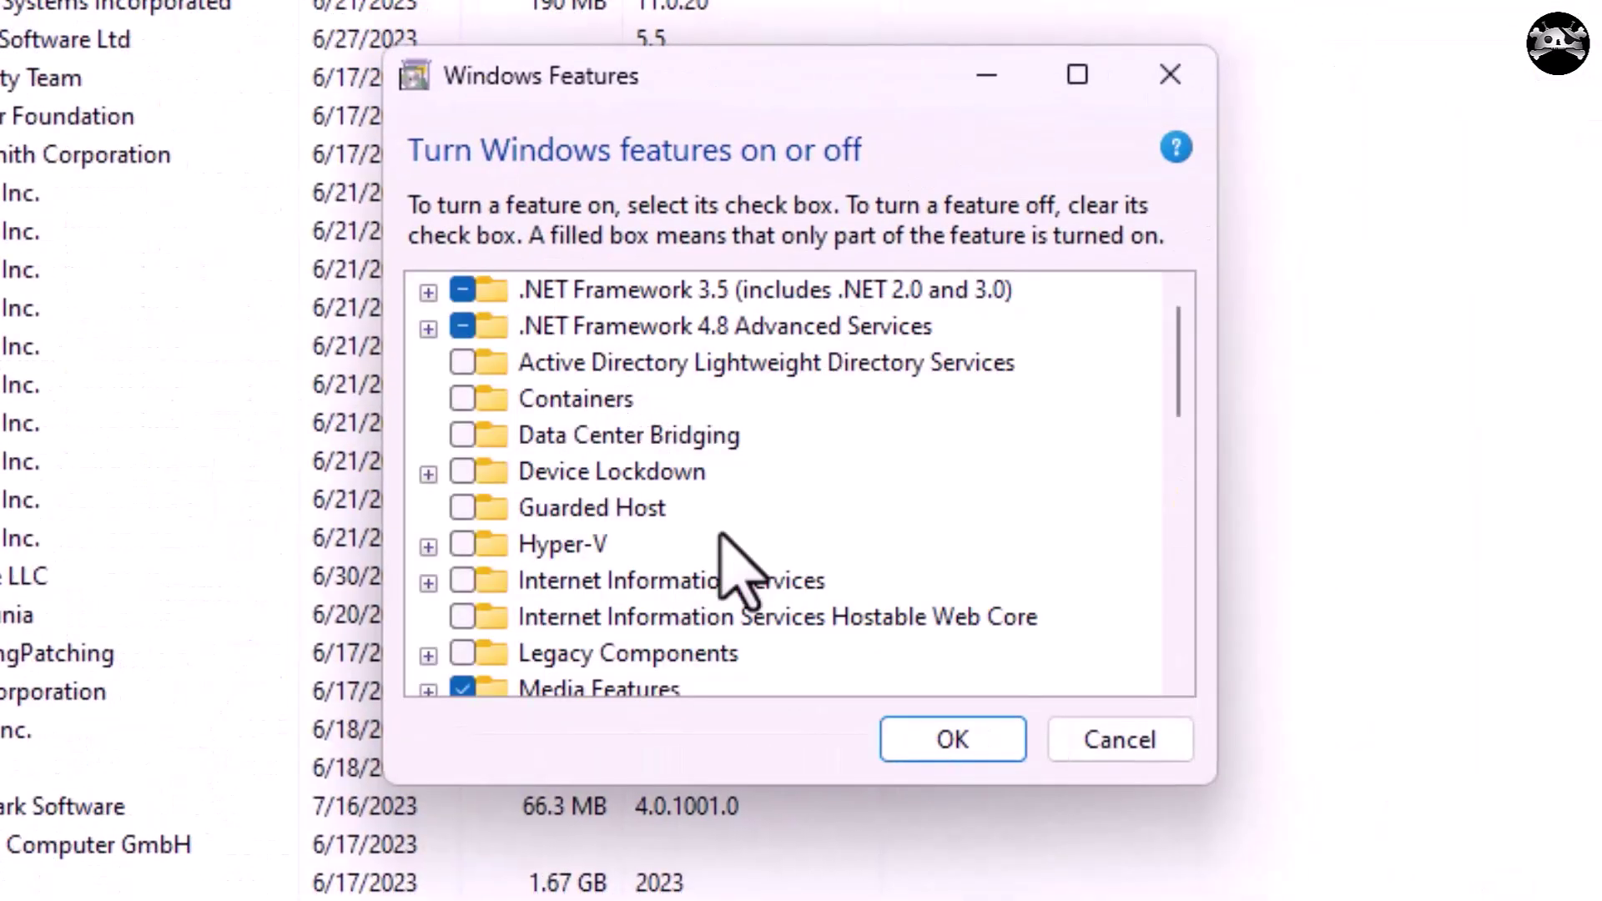
Enable Virtual Machine Platform, Windows Hypervisor Platform and Windows Subsystem for Linux, and apply.
scroll(733, 573, "down", 10)
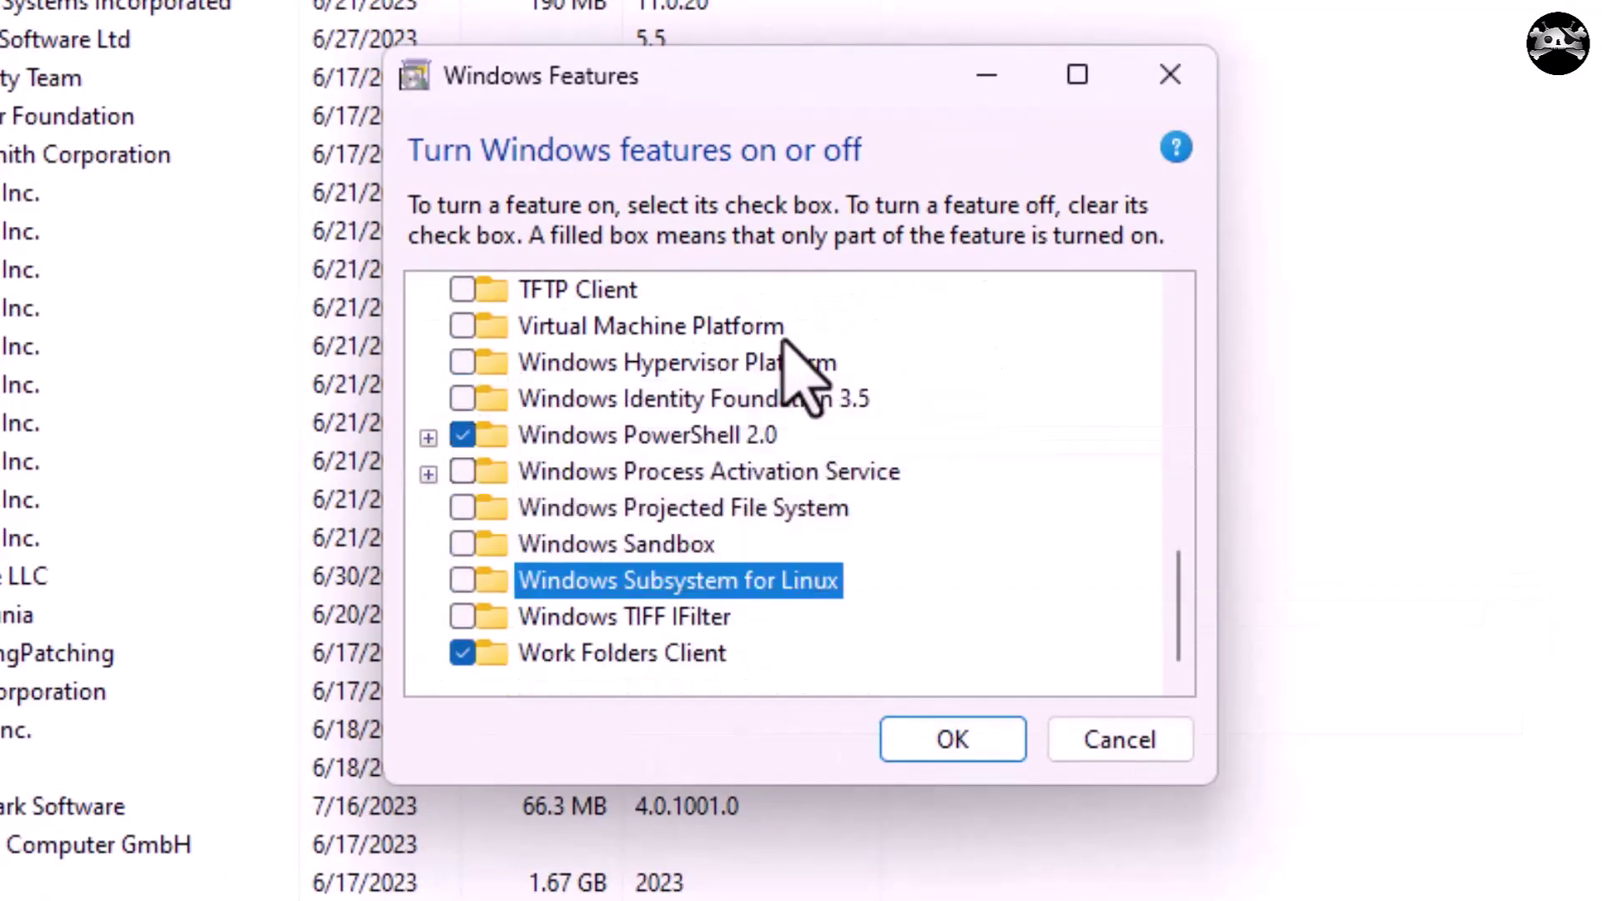
left_click(461, 326)
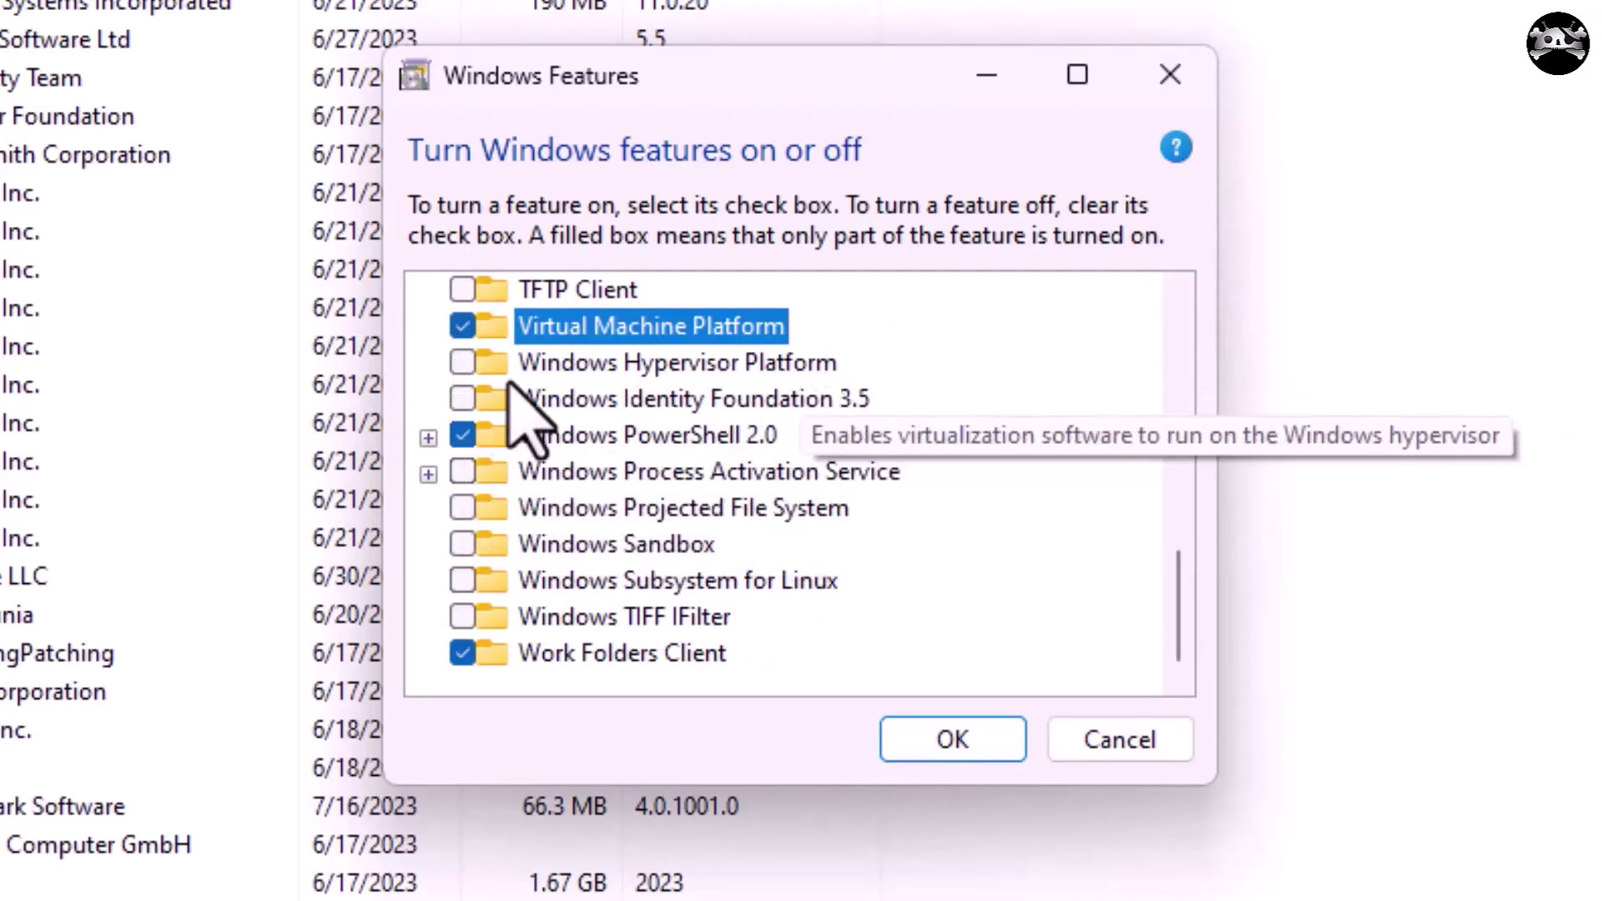
left_click(461, 362)
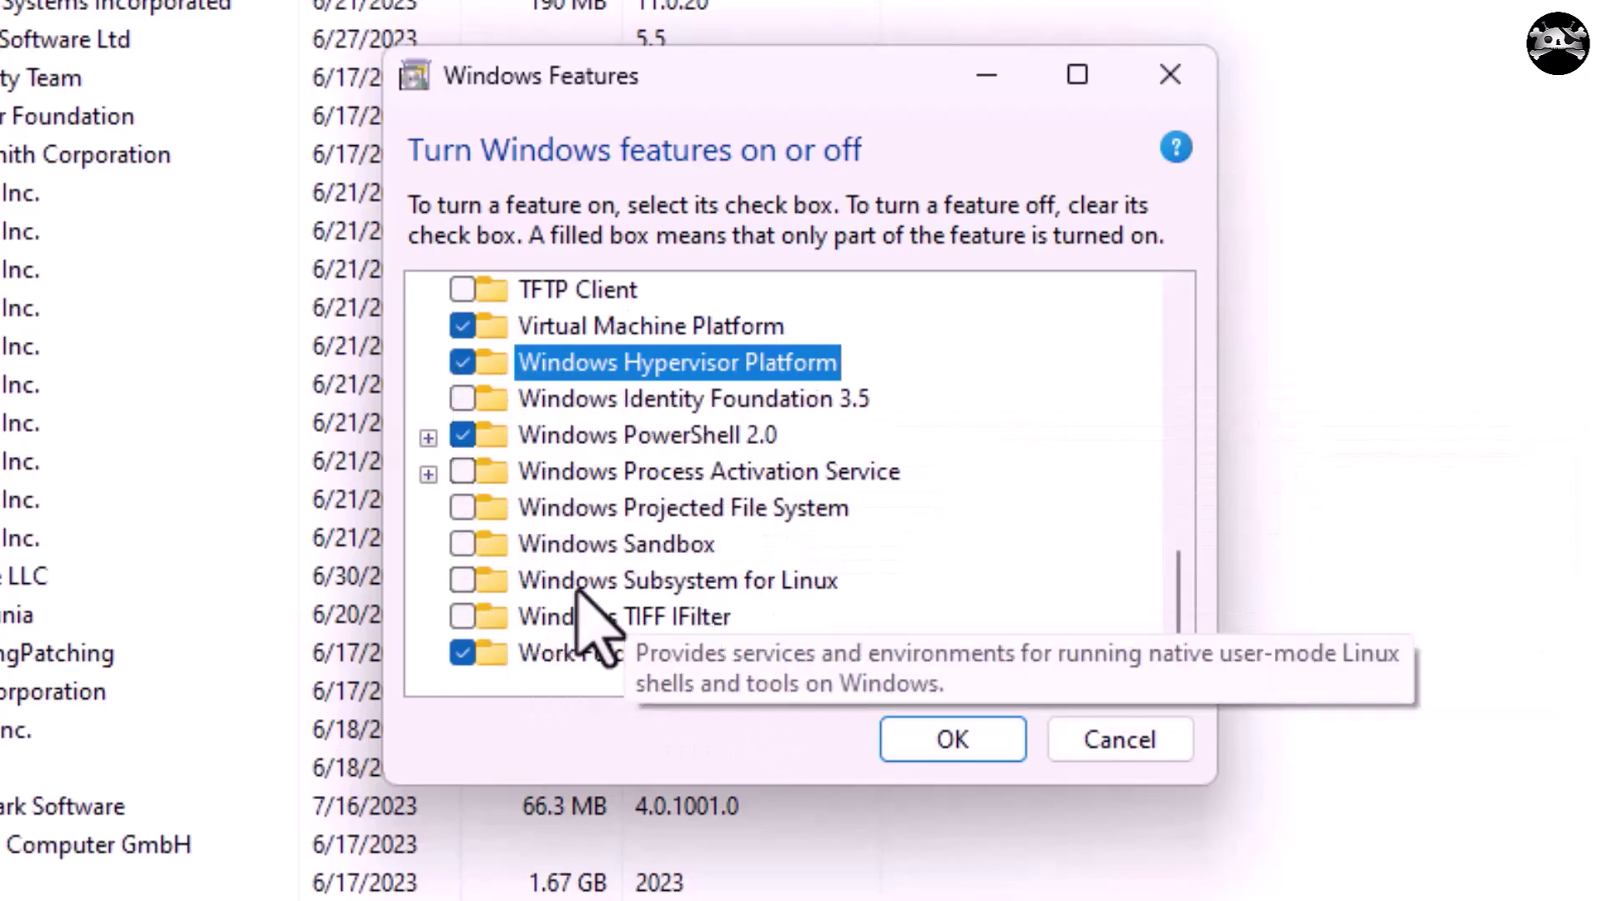
left_click(462, 580)
left_click(941, 748)
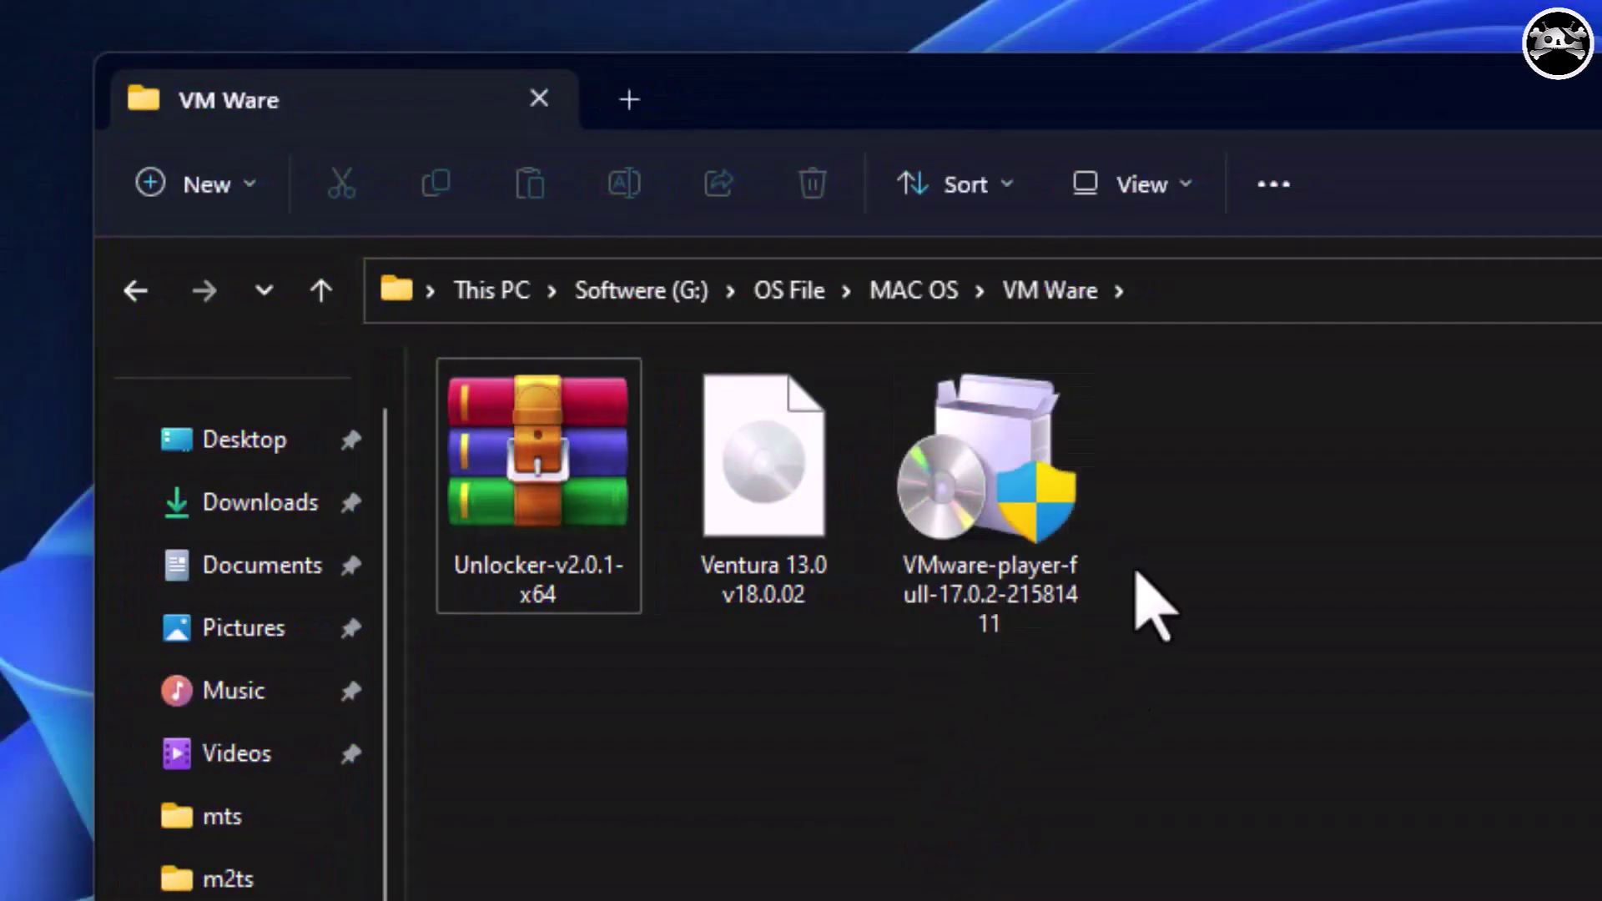
Run the VMware Player installer, accept the licence, and leave Enhanced Keyboard Driver unchecked.
double_click(1025, 618)
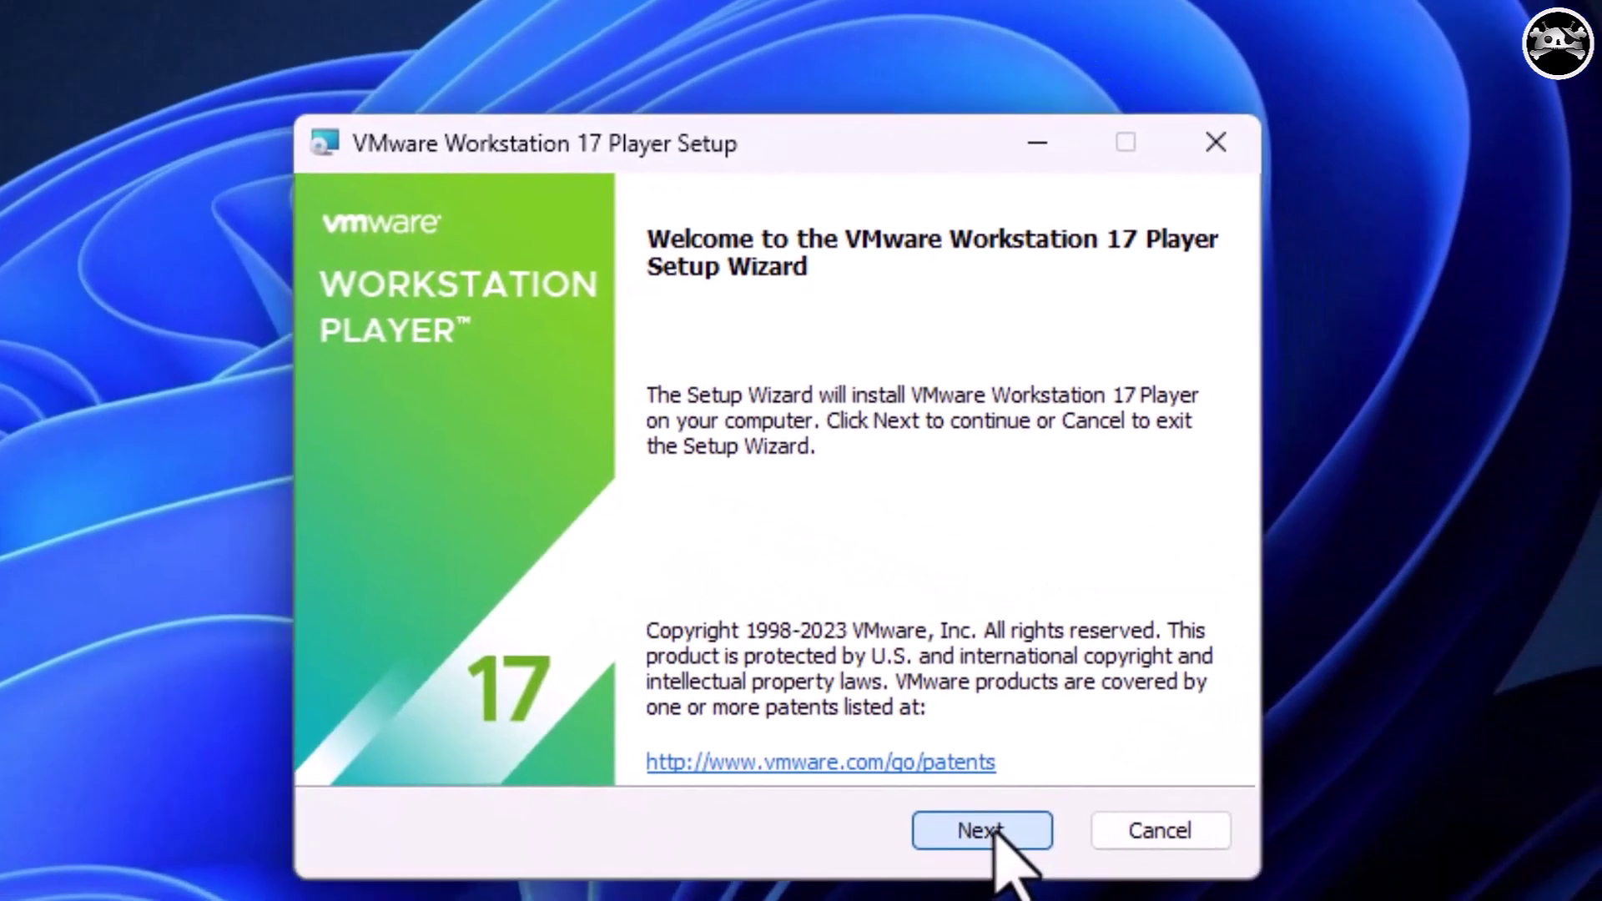
left_click(982, 831)
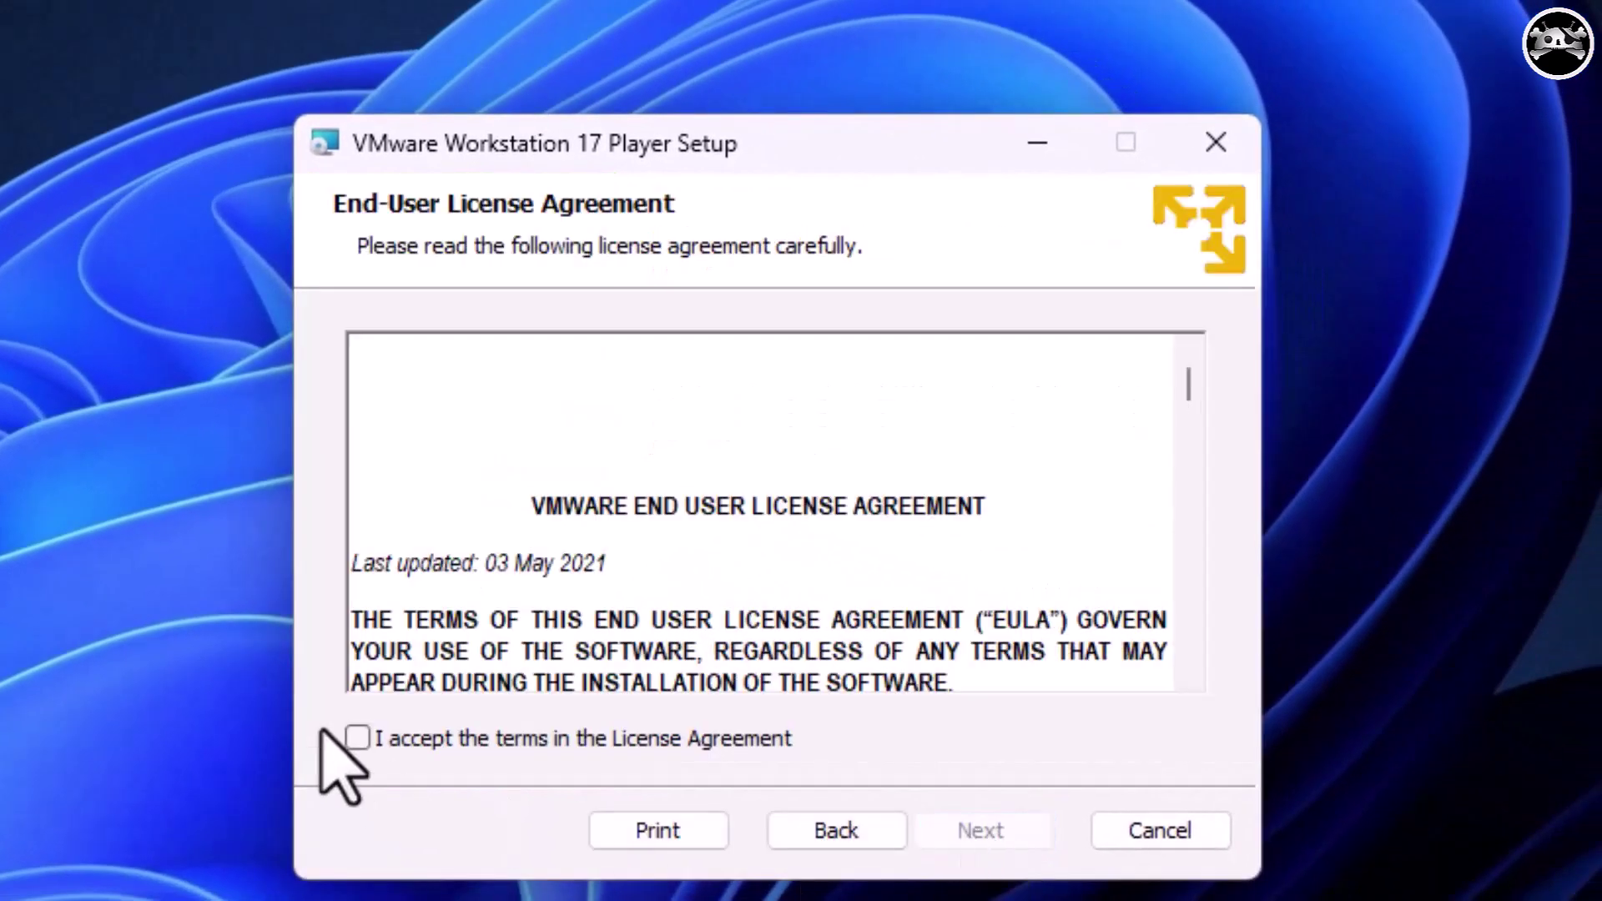
left_click(509, 742)
left_click(982, 832)
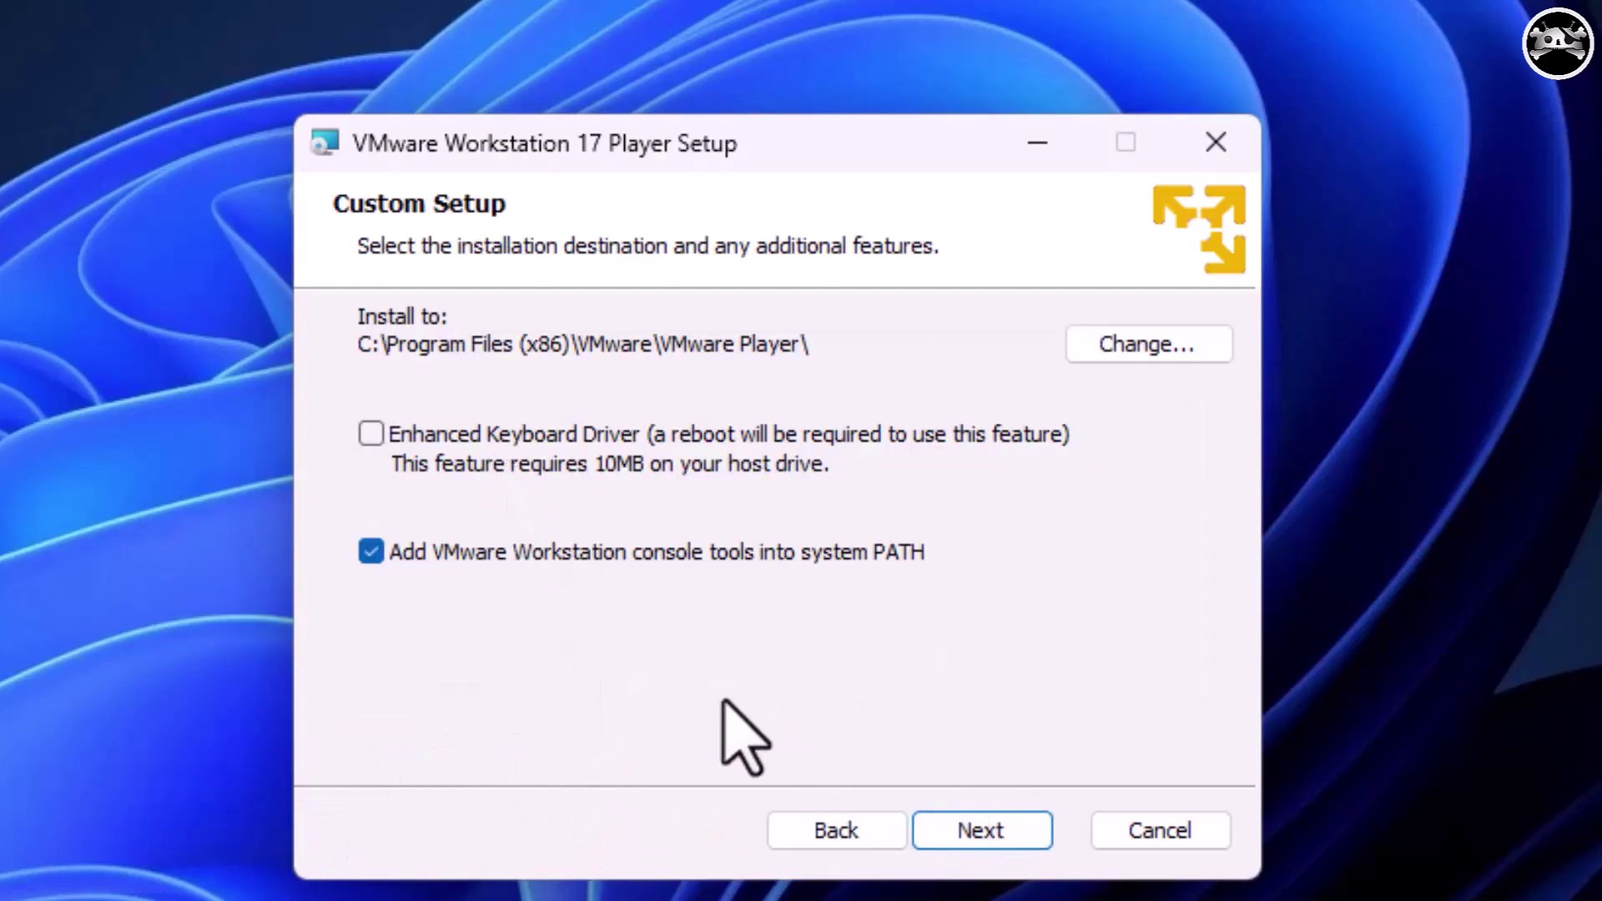
left_click(373, 434)
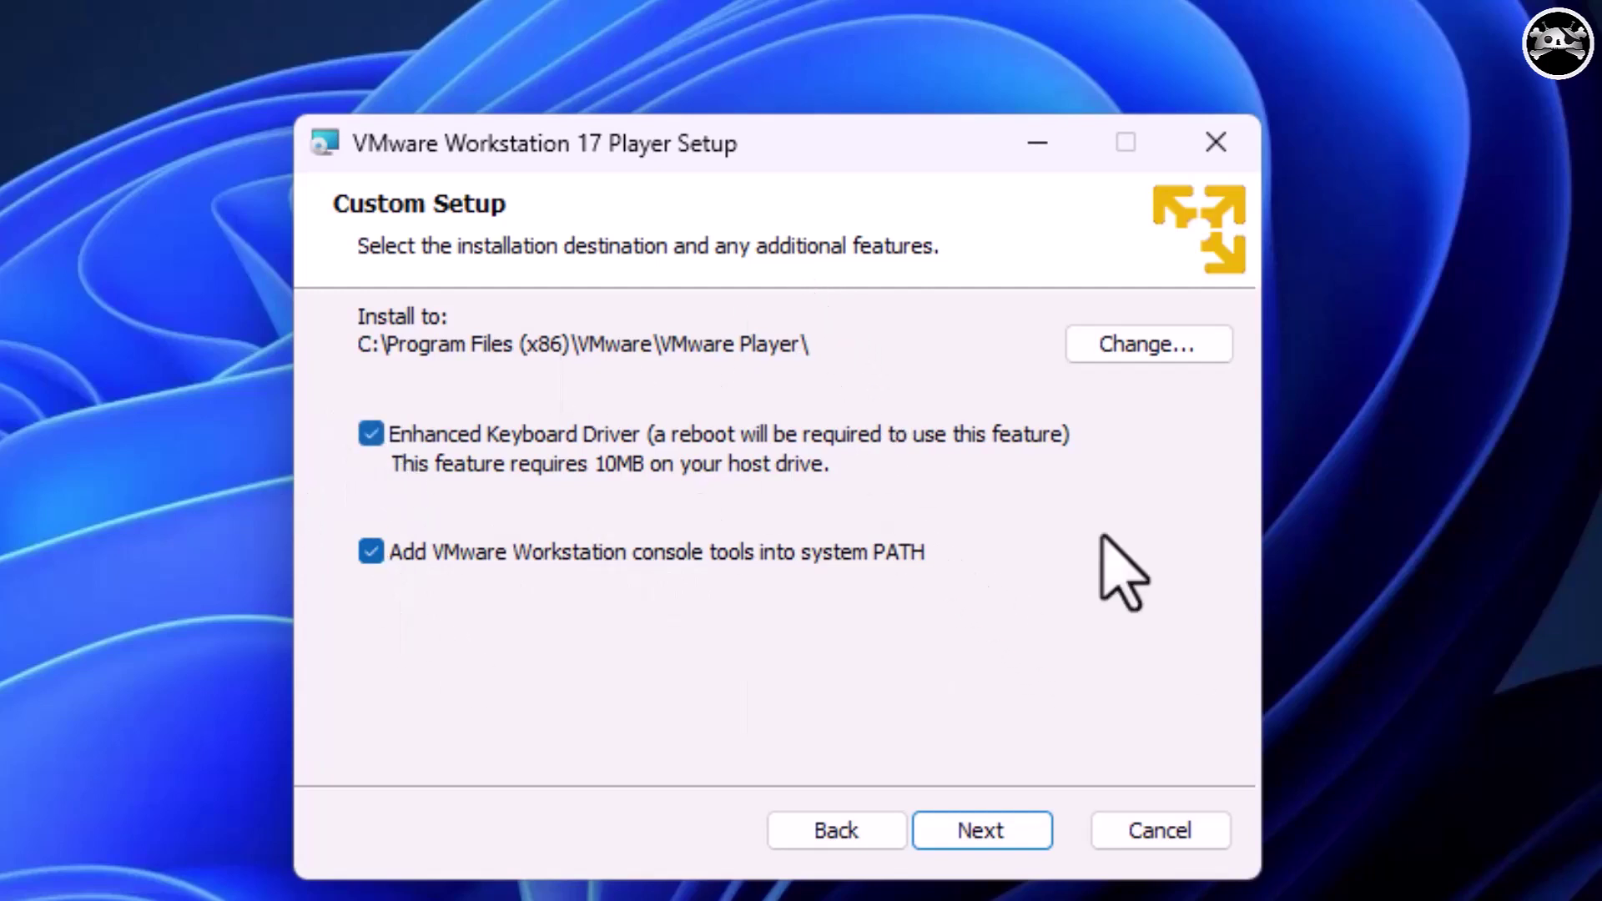
left_click(370, 435)
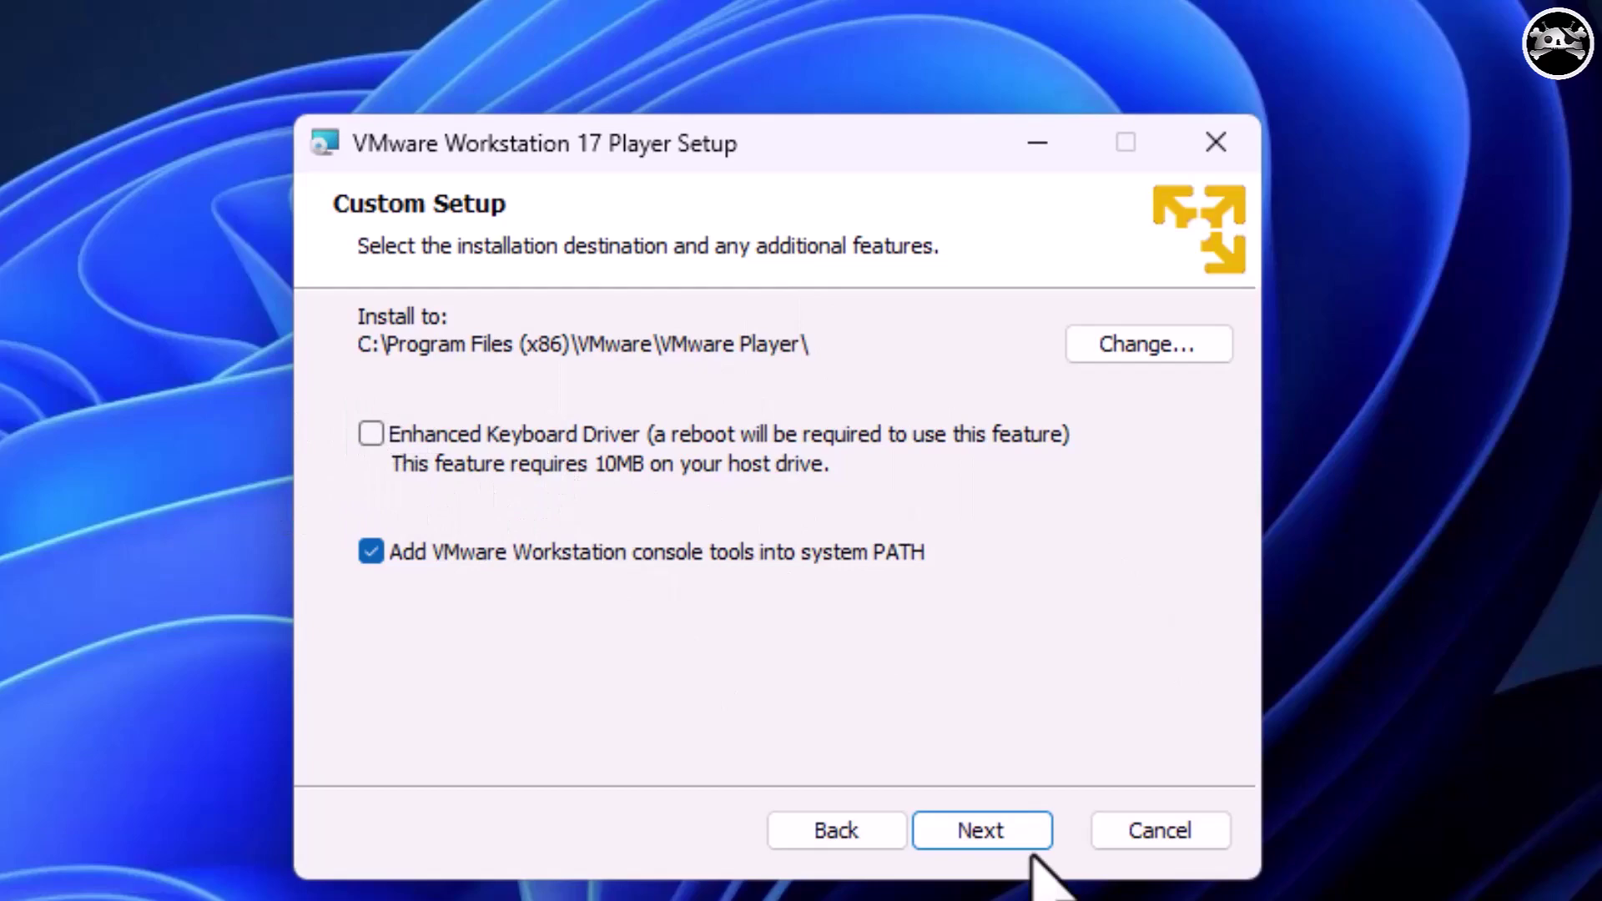
Keep the default user experience and shortcut settings, install, and close the finished wizard.
left_click(992, 835)
left_click(993, 839)
left_click(988, 837)
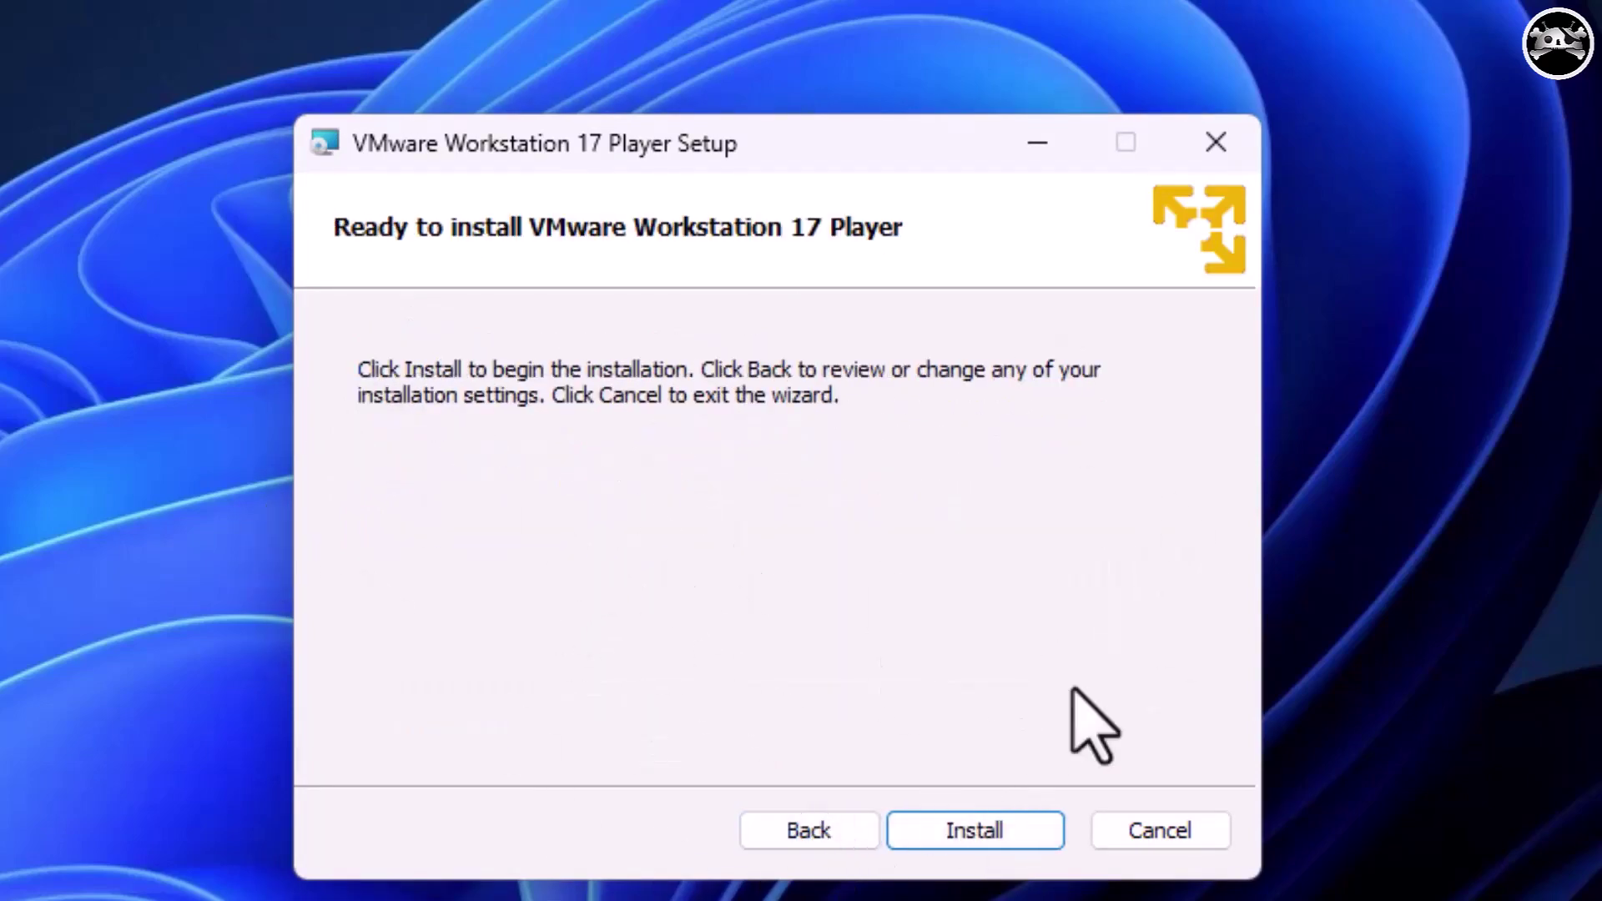
left_click(1024, 837)
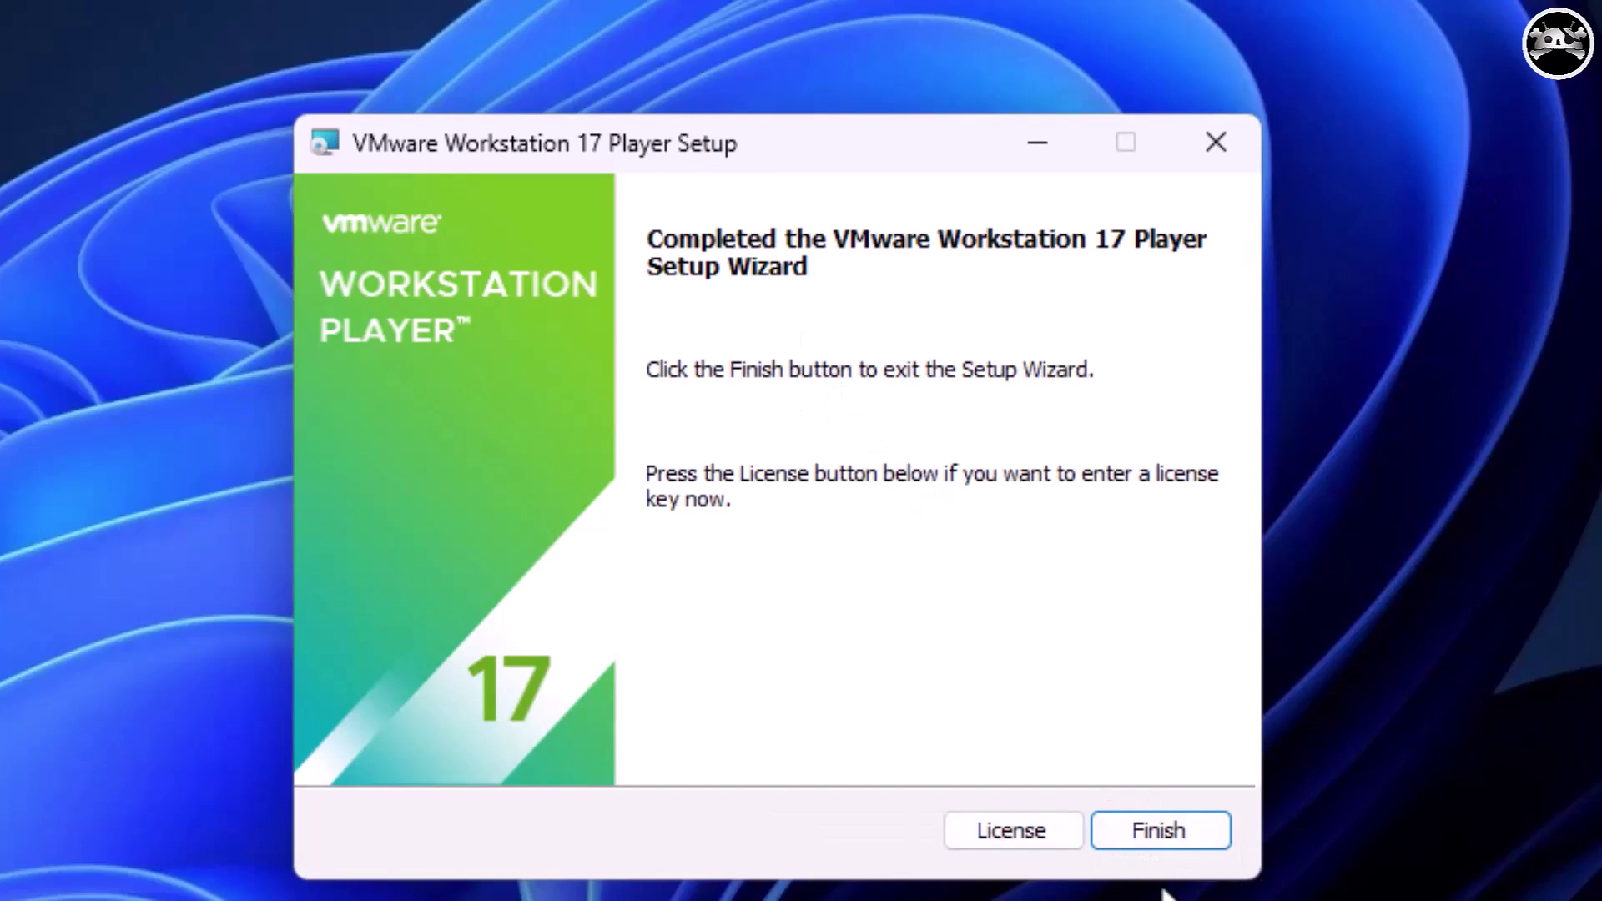
left_click(1203, 817)
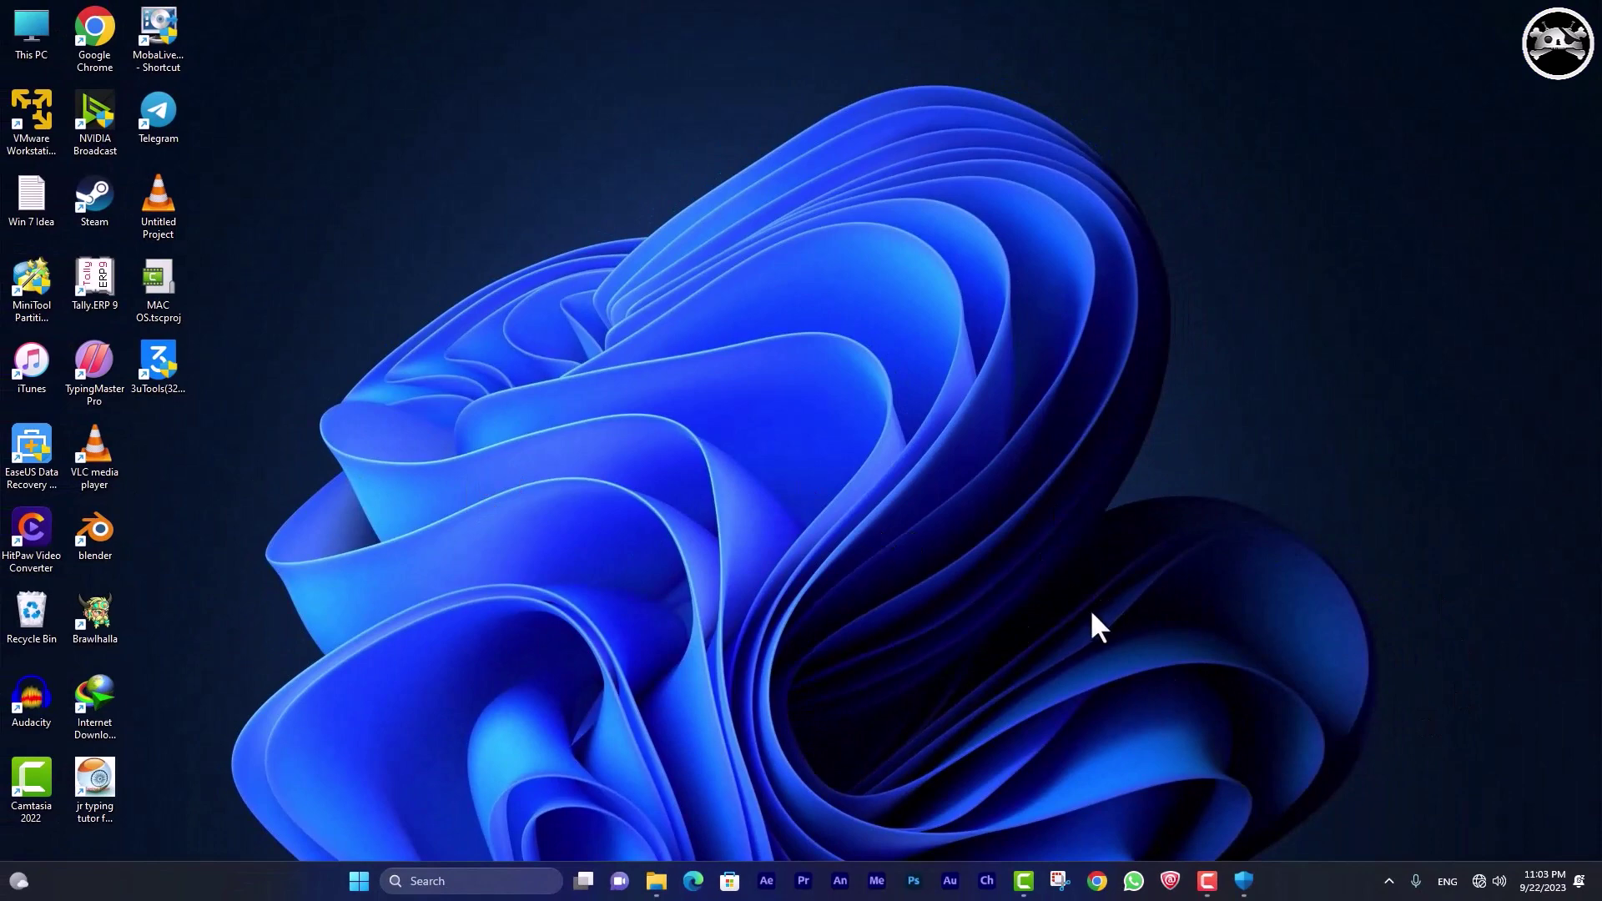
Extract Unlocker-v2.0.1-x64 into the VM Ware folder and select the extracted Unlocker.
left_click(650, 885)
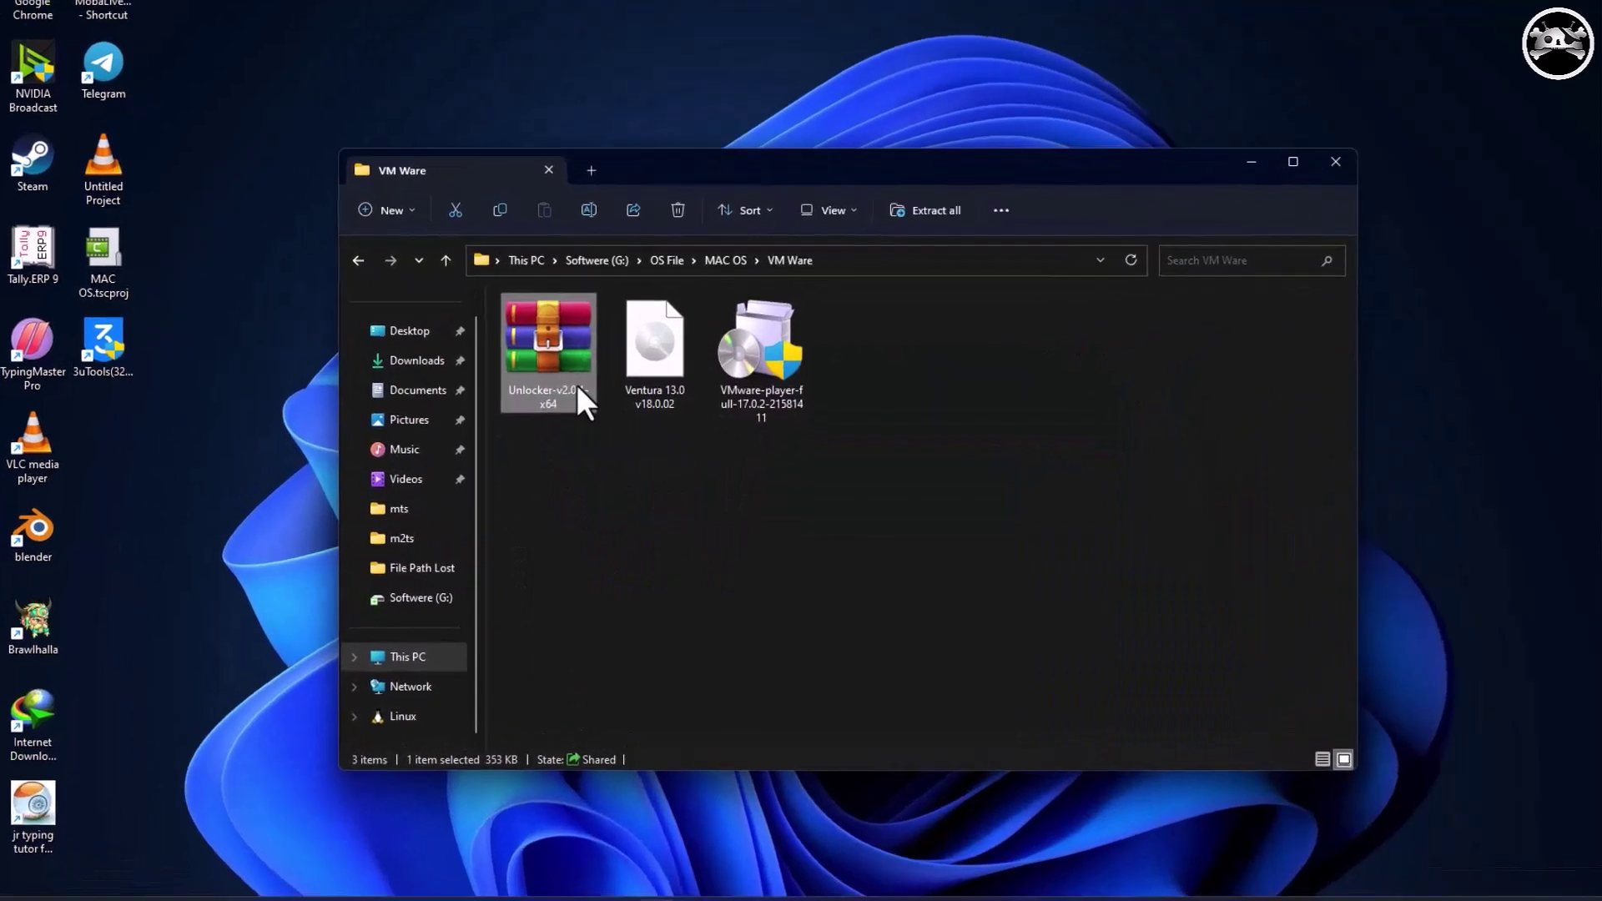
right_click(583, 398)
left_click(672, 835)
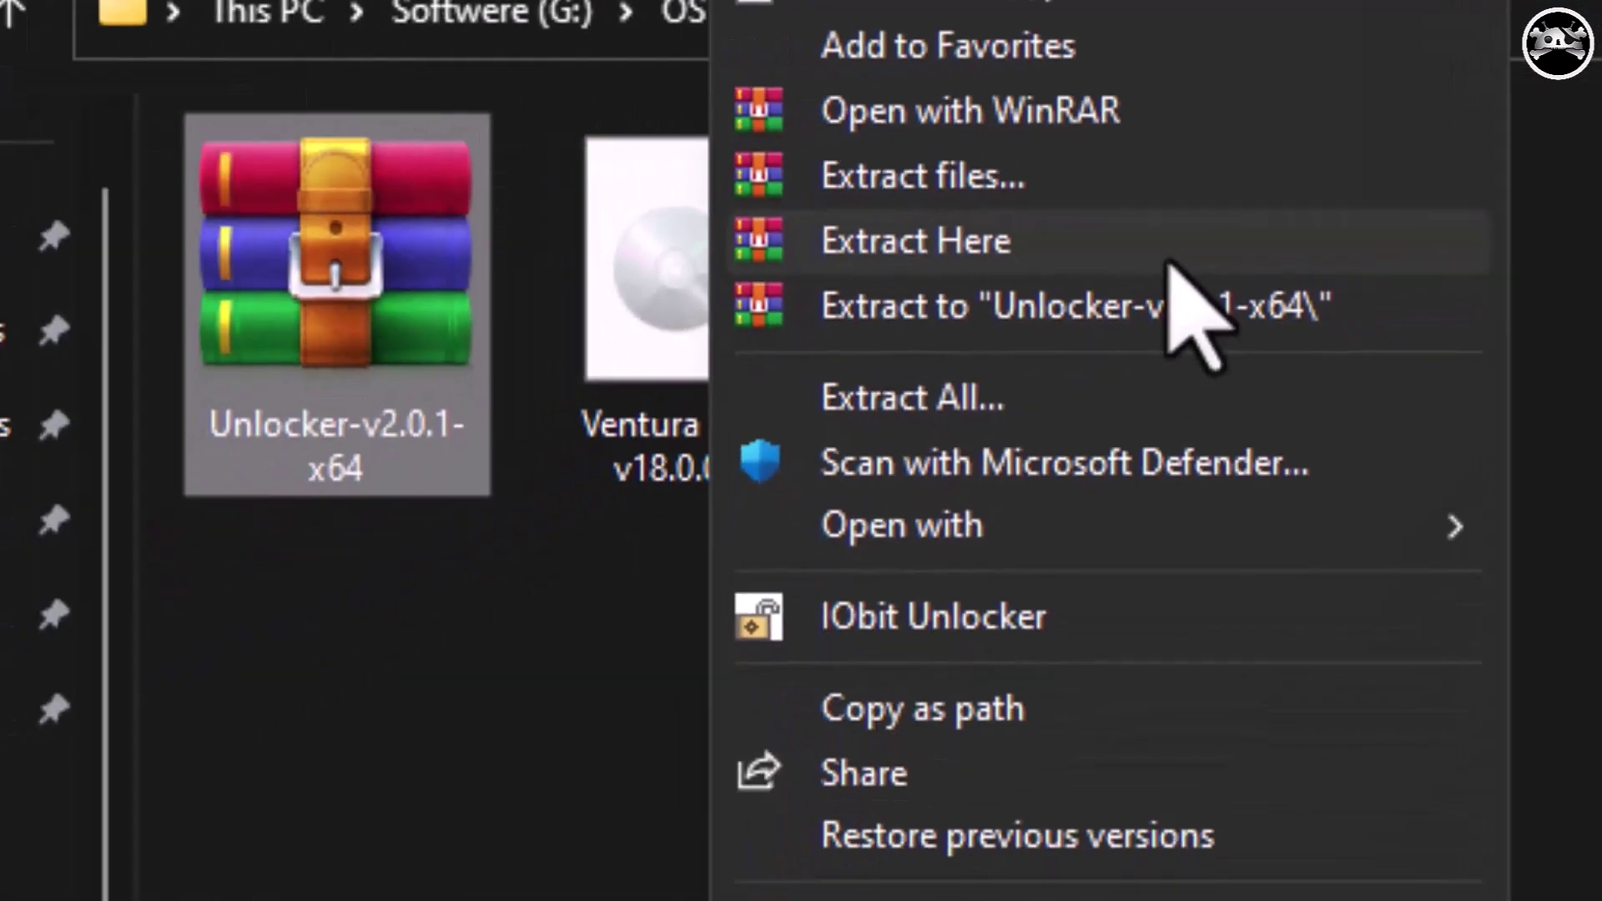
left_click(1168, 260)
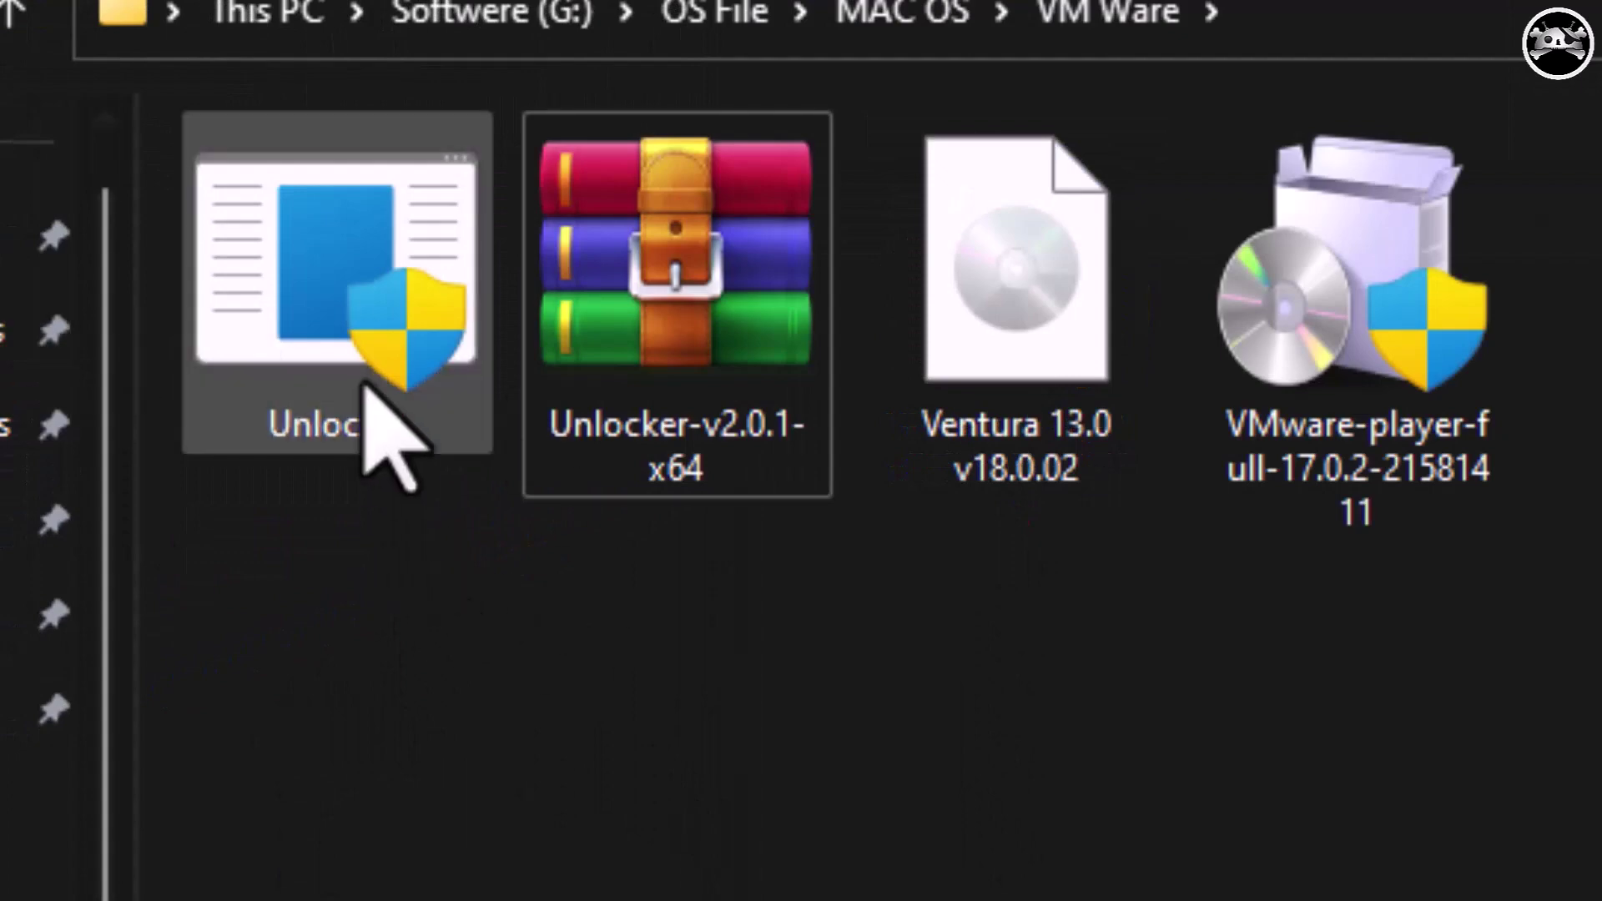
left_click(362, 377)
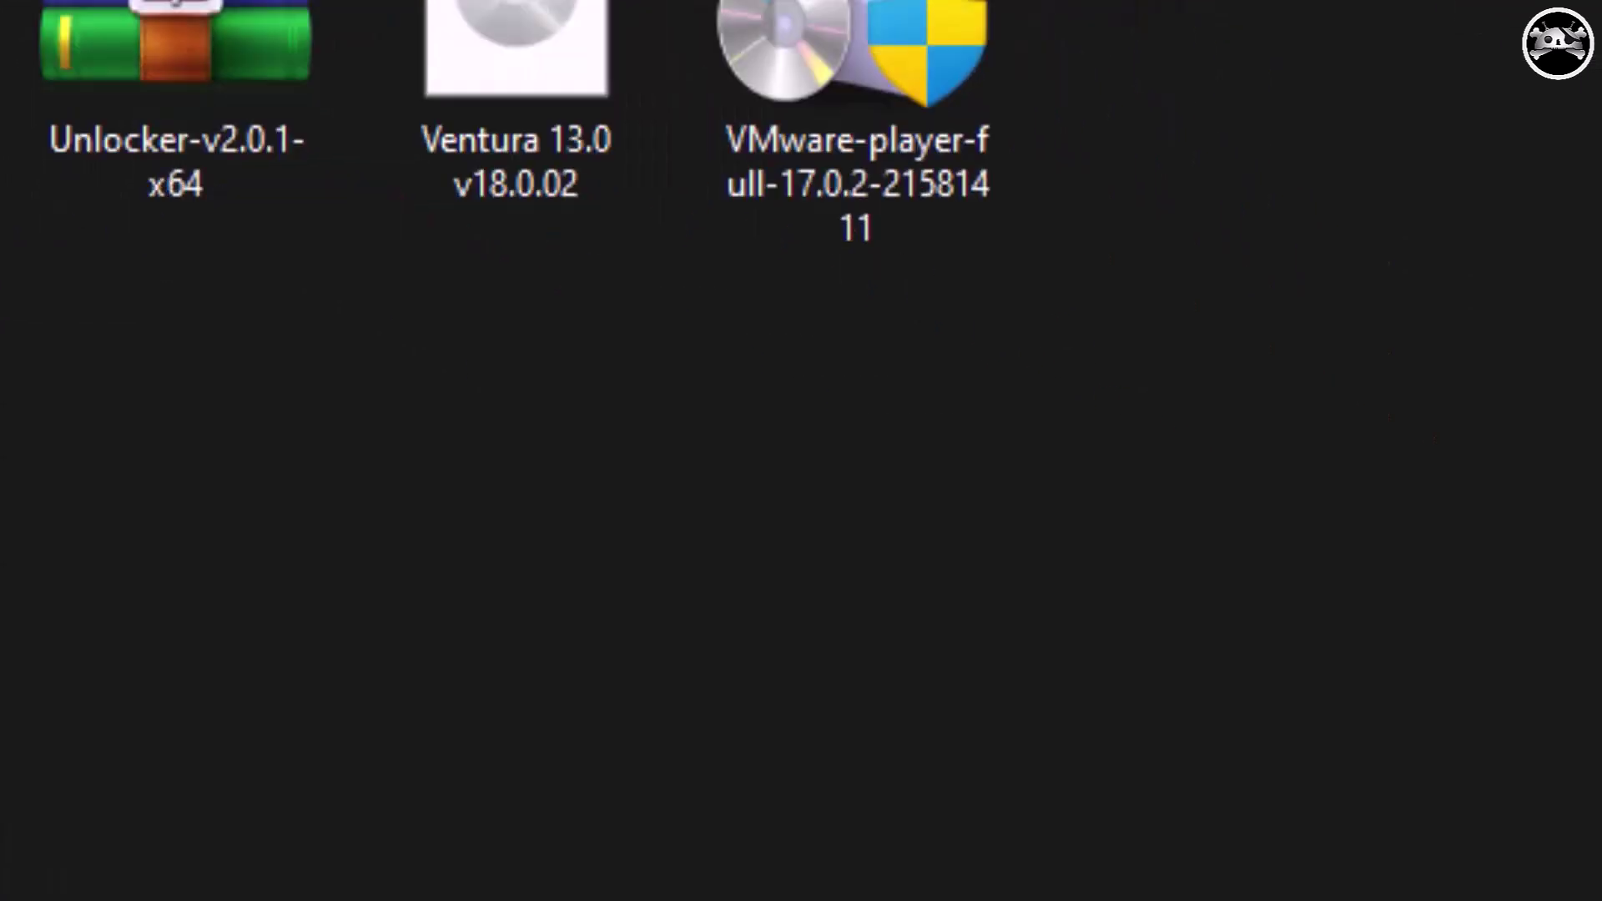
left_click(1151, 869)
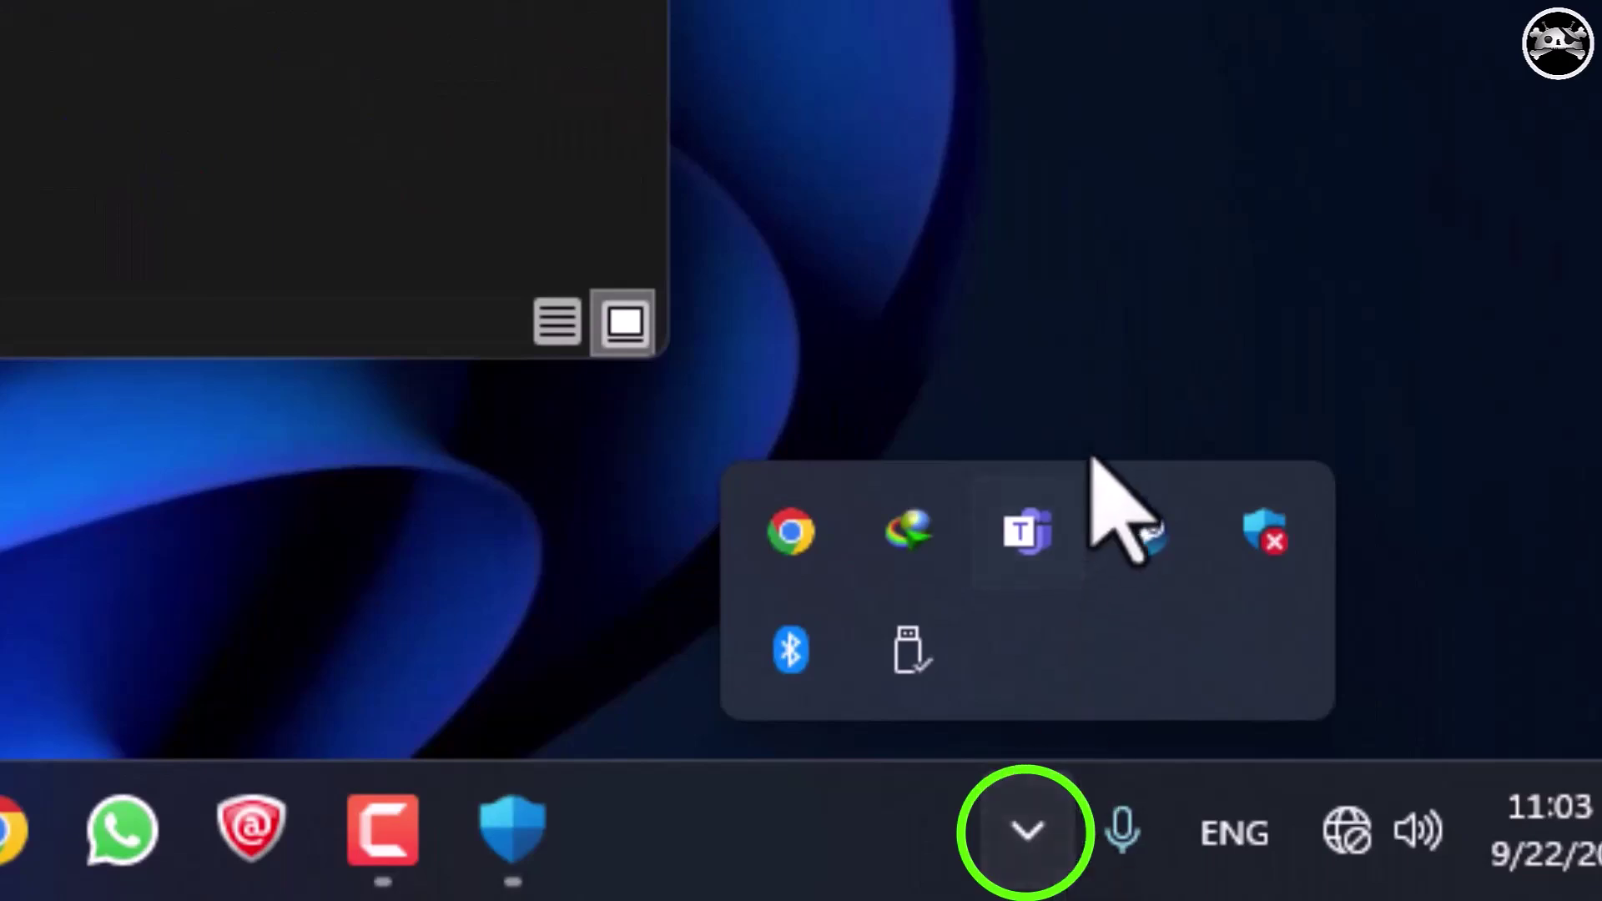
left_click(1267, 534)
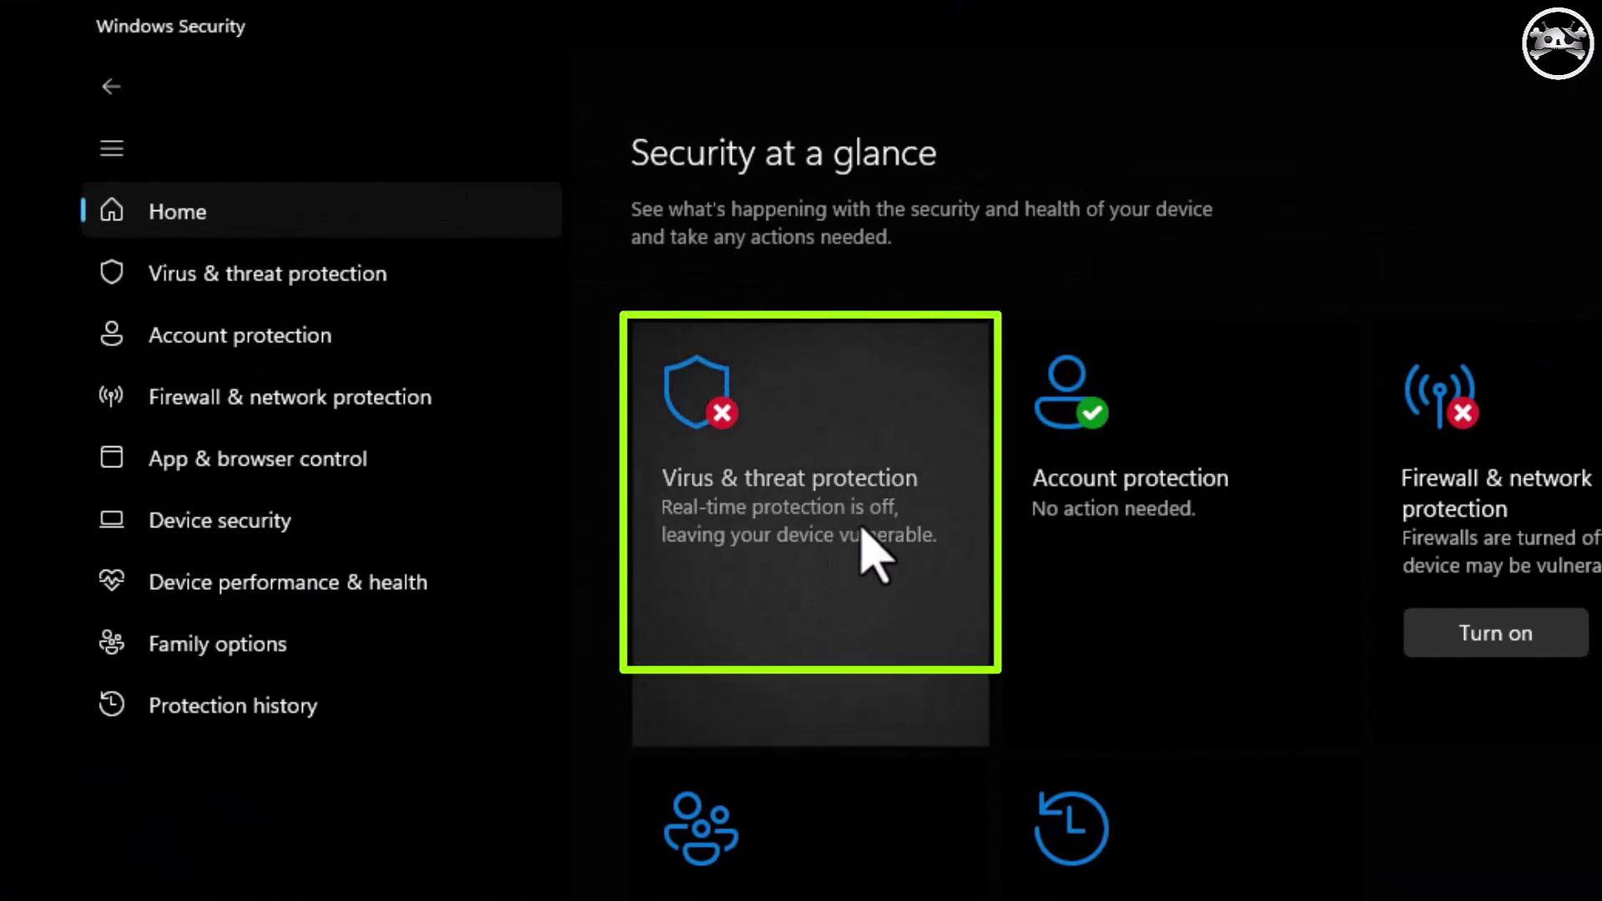
left_click(863, 538)
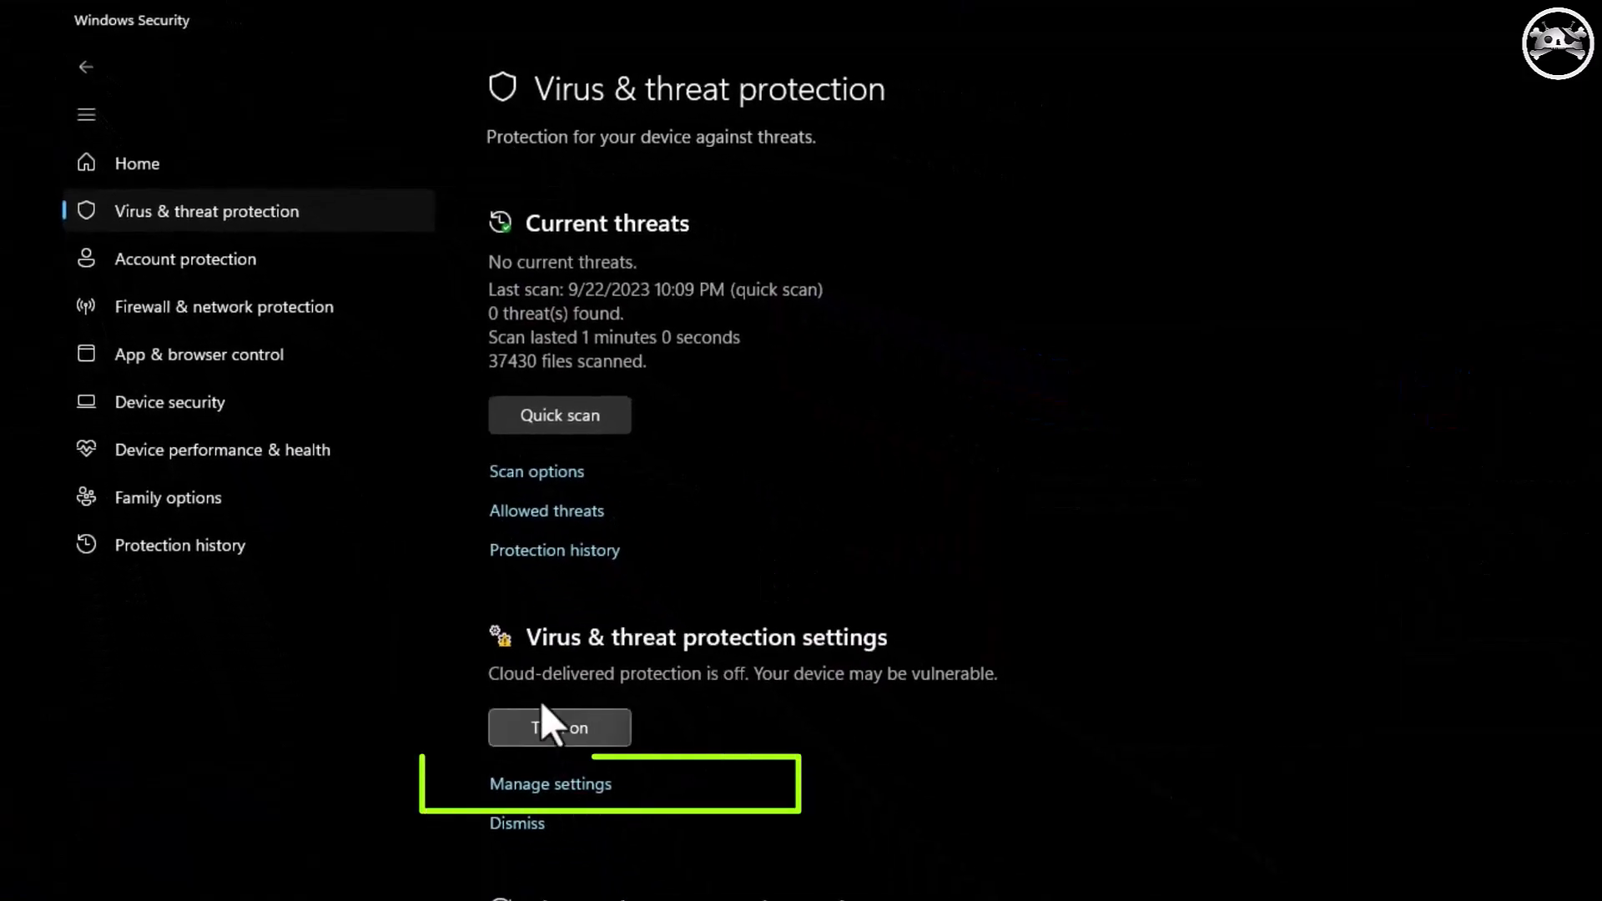
left_click(599, 785)
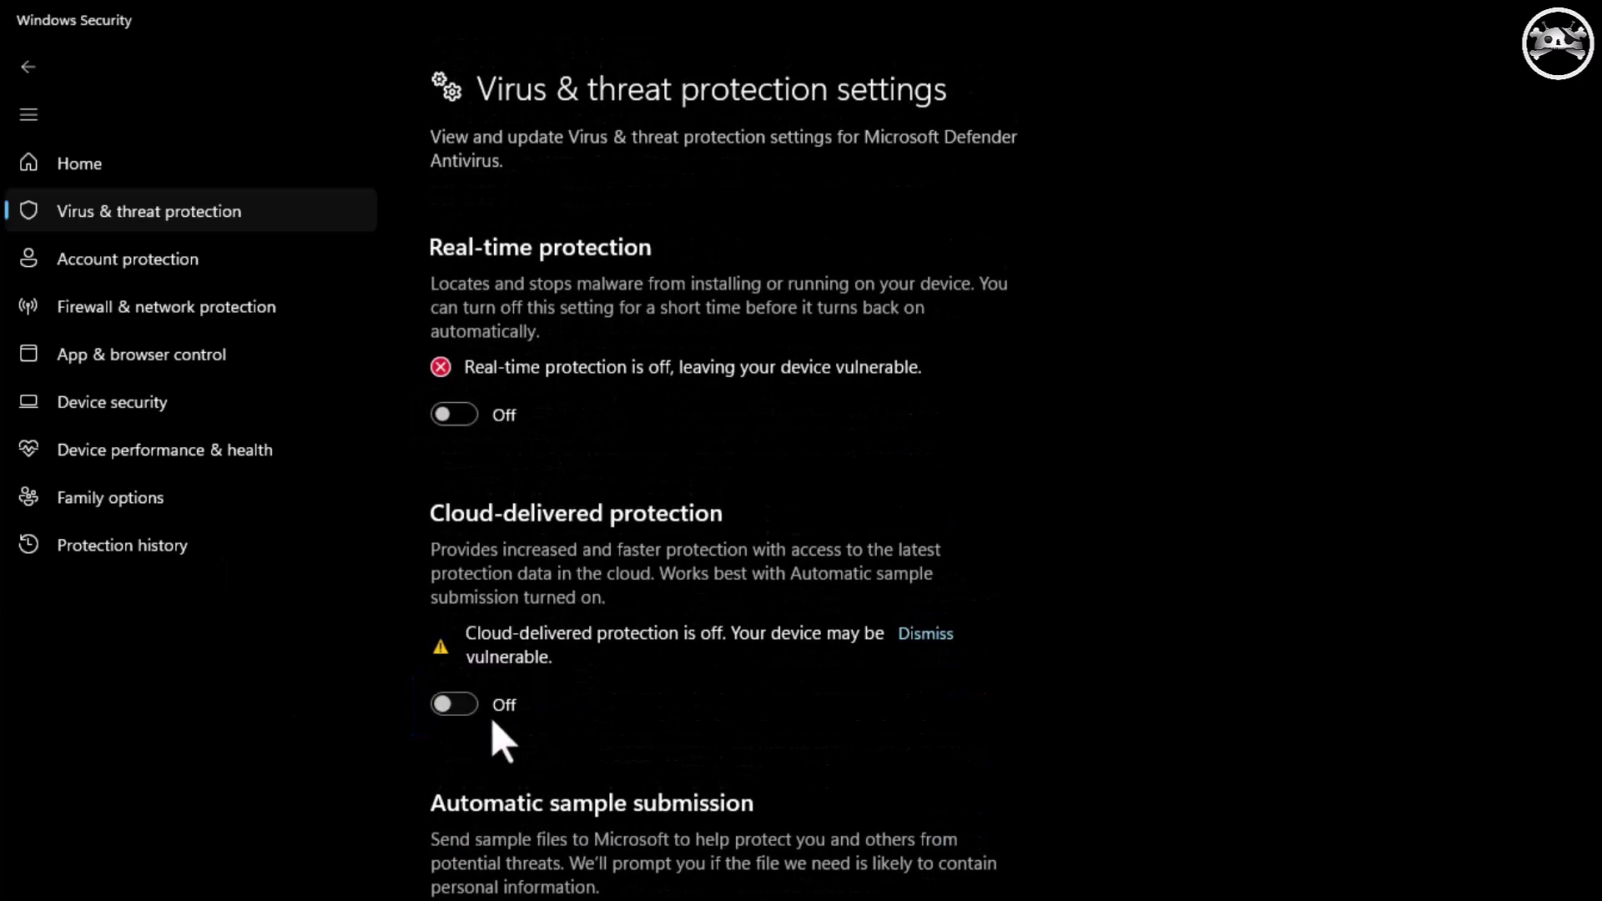
scroll(755, 580, "down", 3)
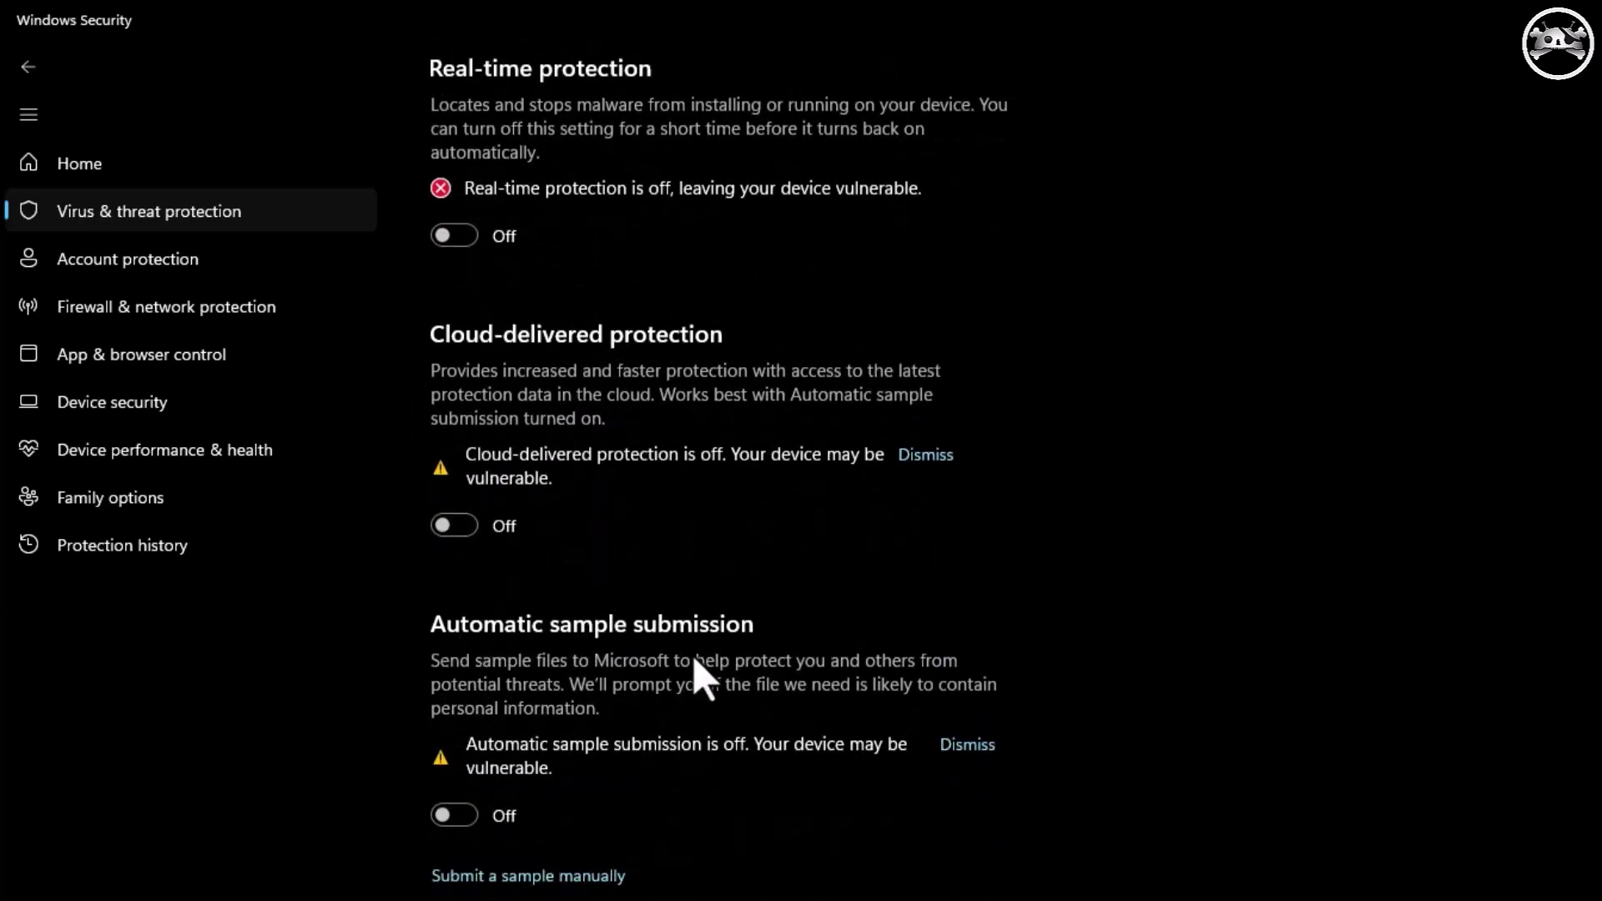
scroll(730, 714, "down", 5)
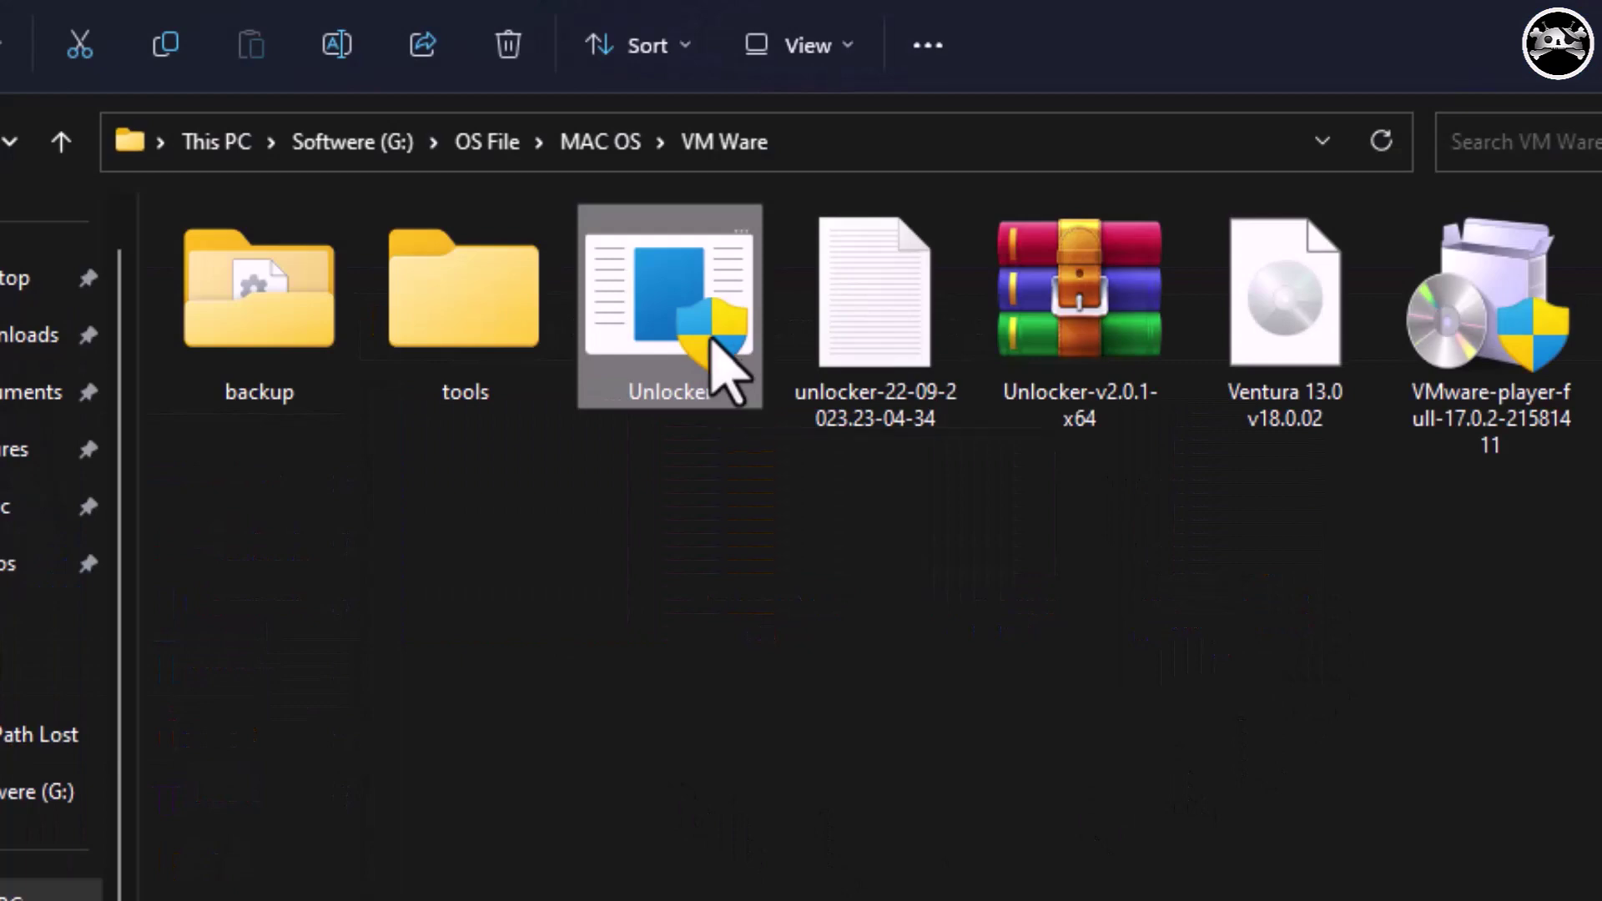
Run the Unlocker program as administrator and move its window over the folder.
right_click(724, 344)
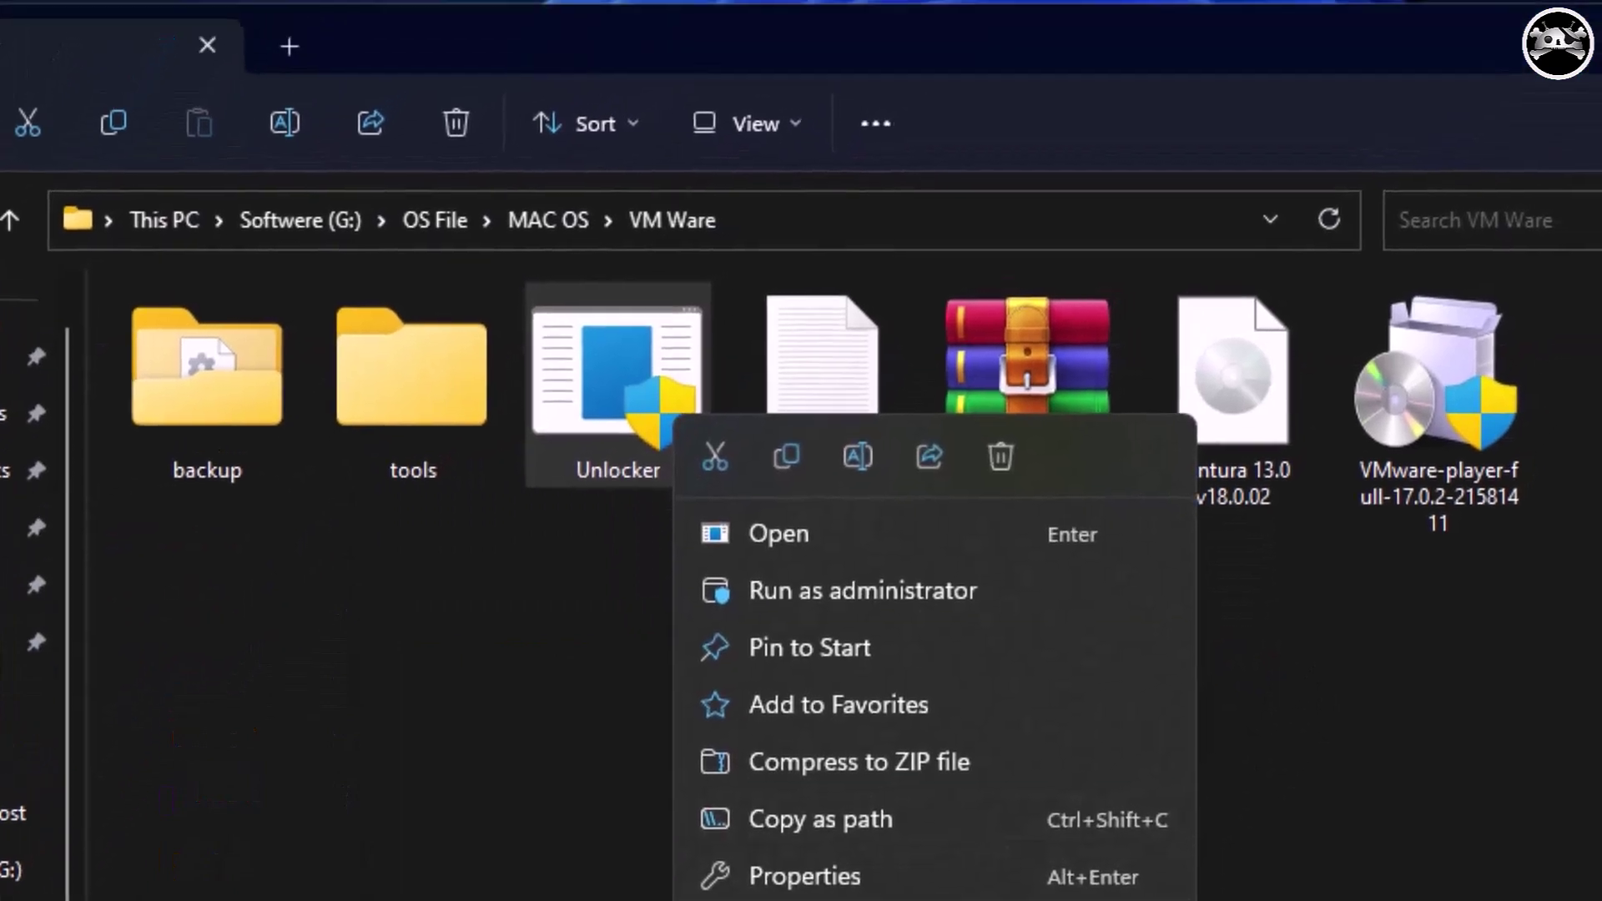
left_click(834, 897)
left_click(867, 247)
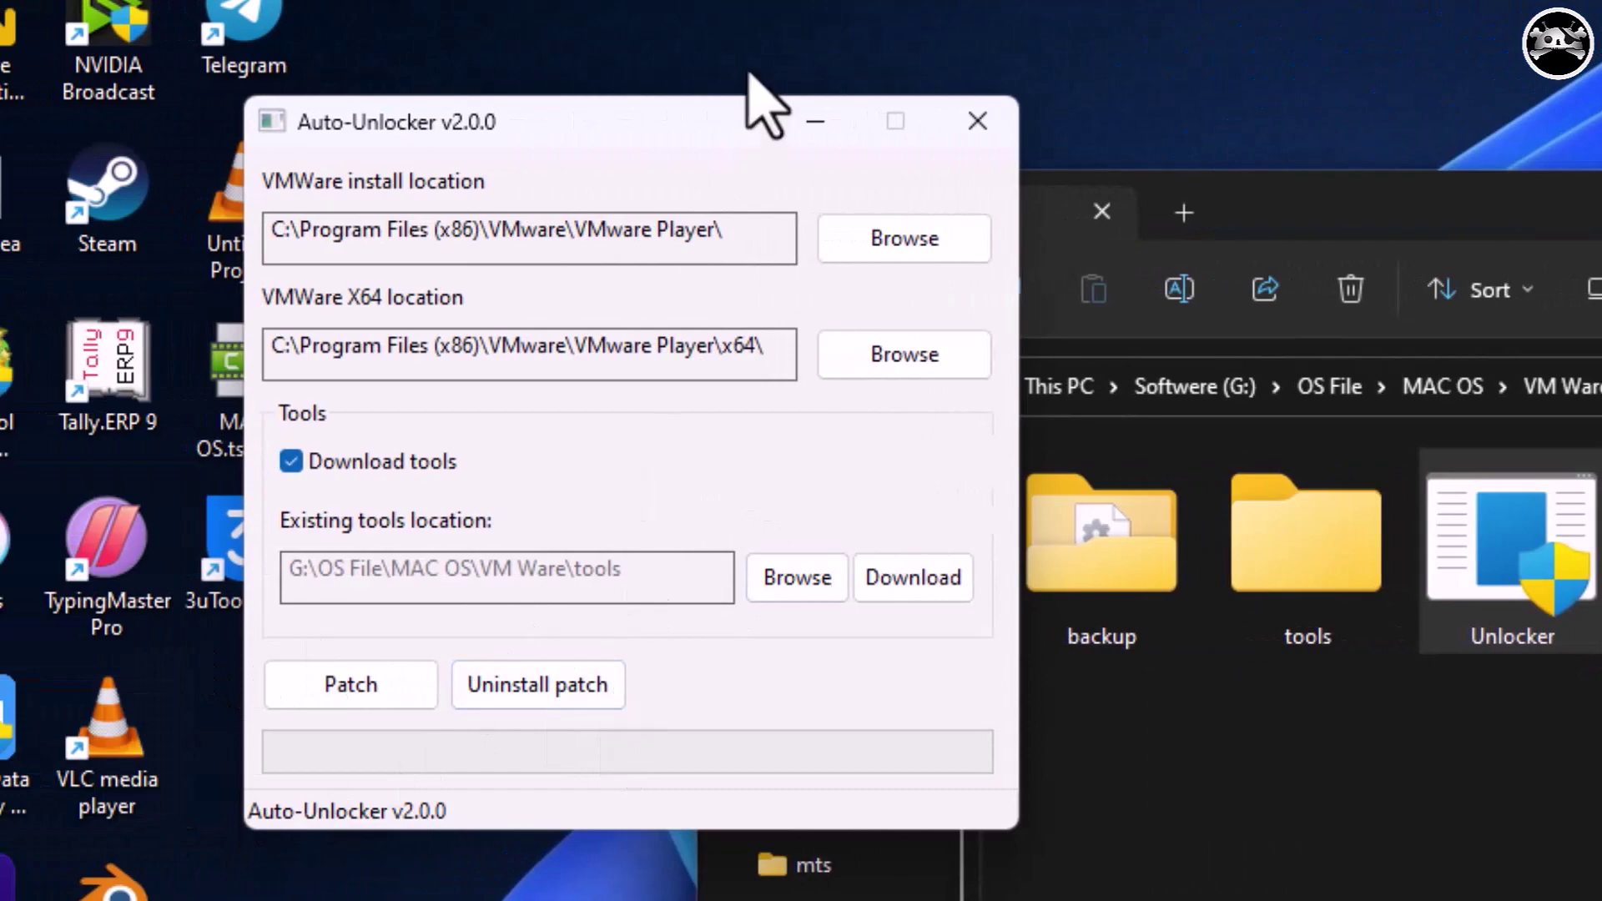
left_click_drag(722, 140, 930, 160)
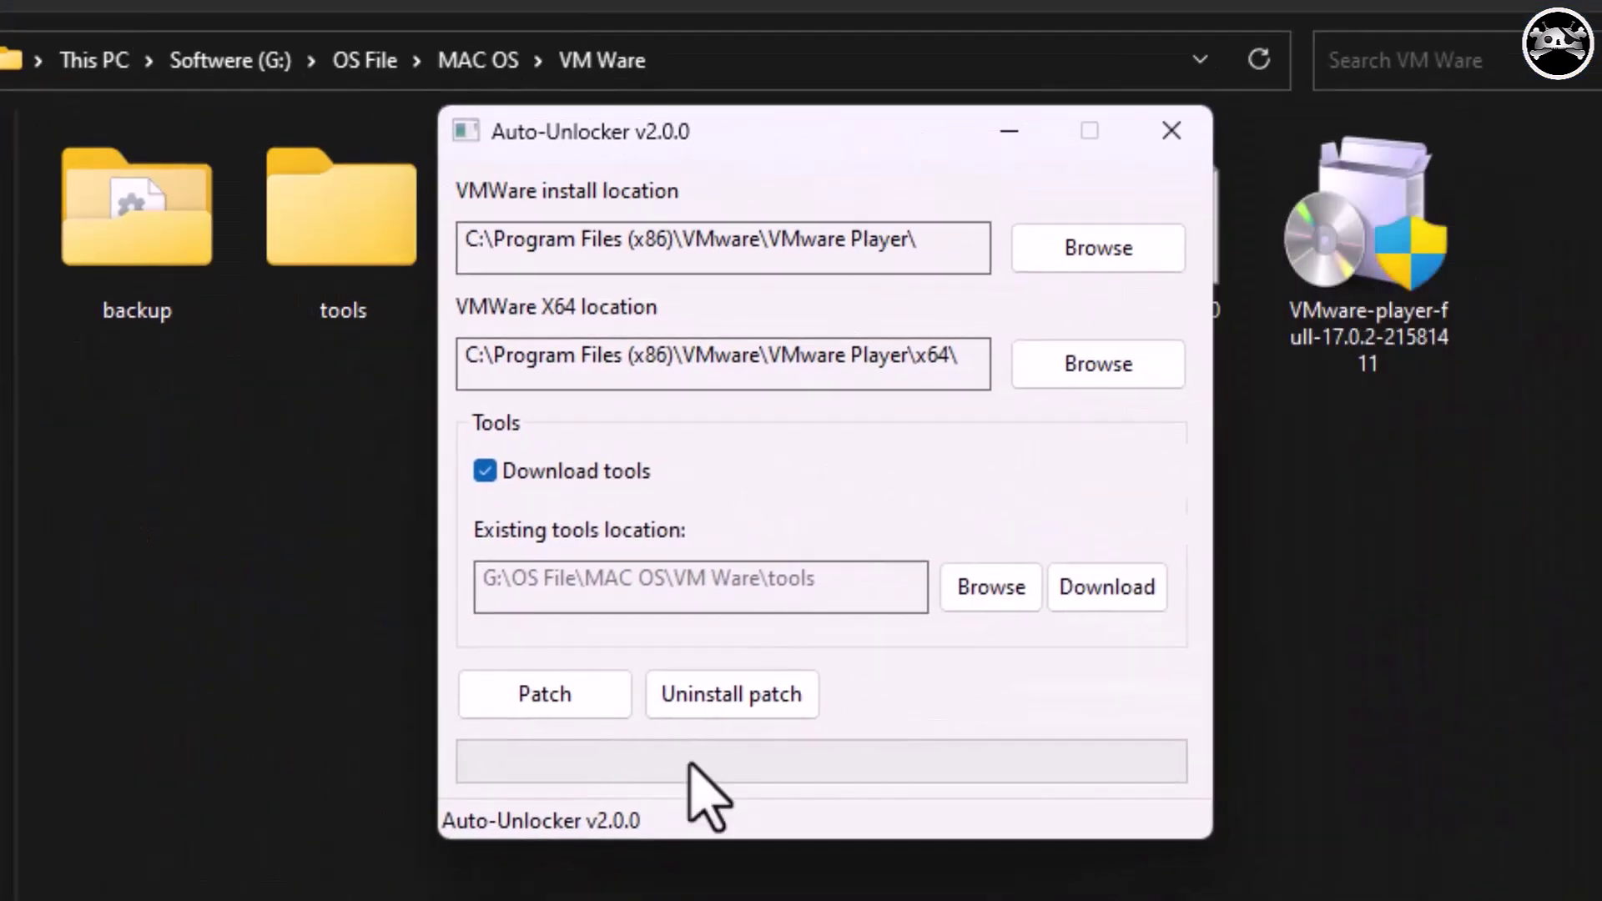
Try the Patch, dismiss the 'already patched' error, and close Auto-Unlocker.
left_click(553, 705)
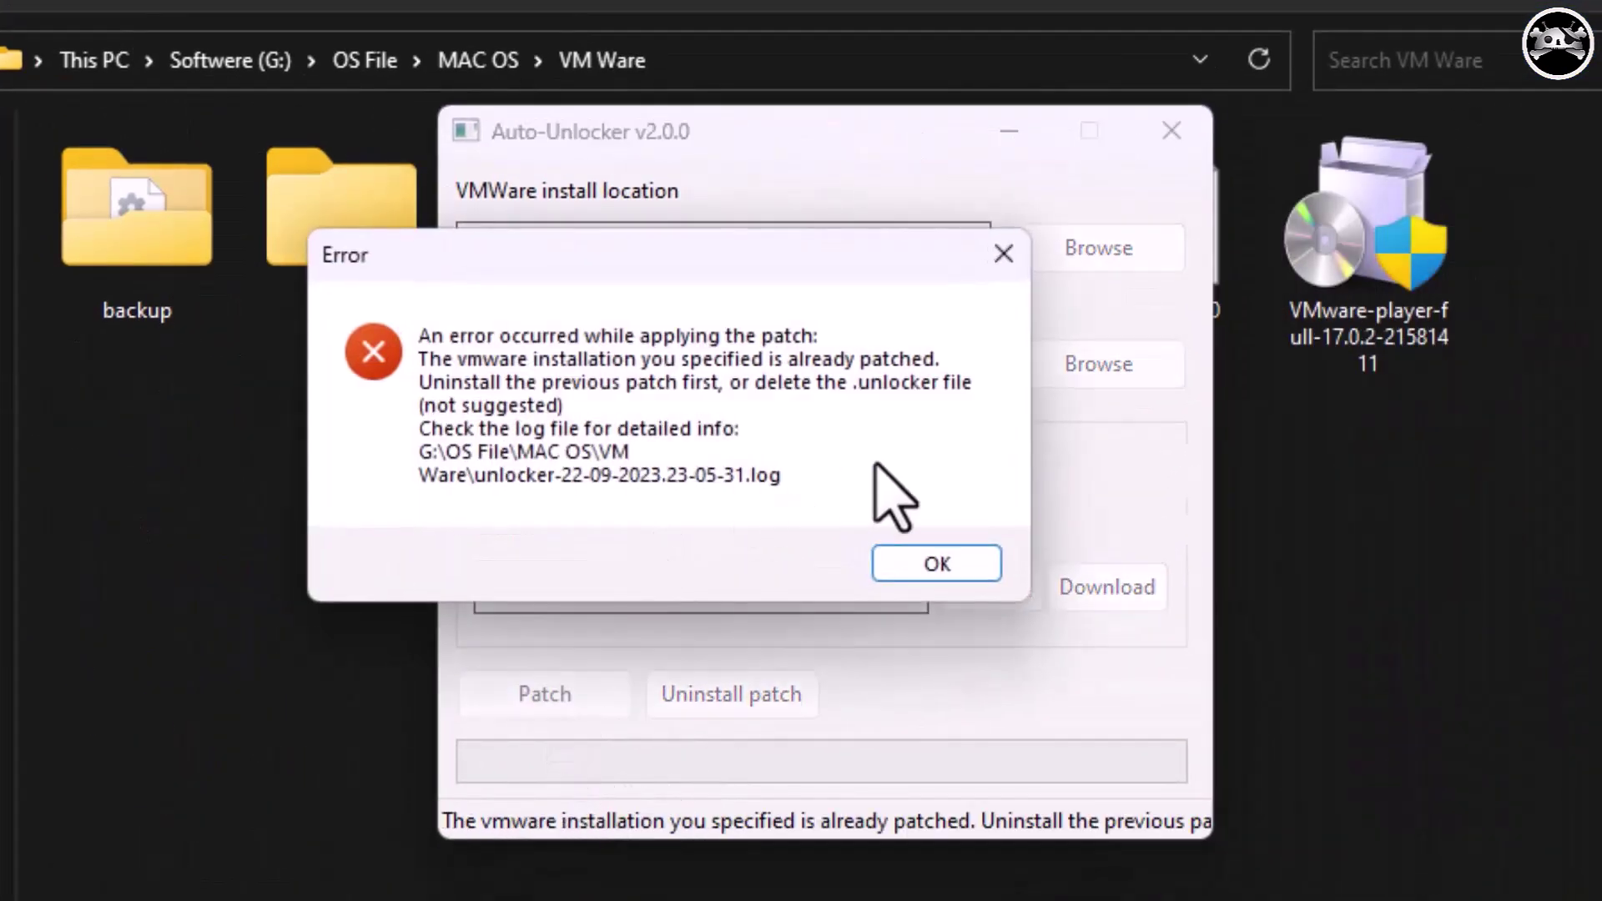
left_click(884, 564)
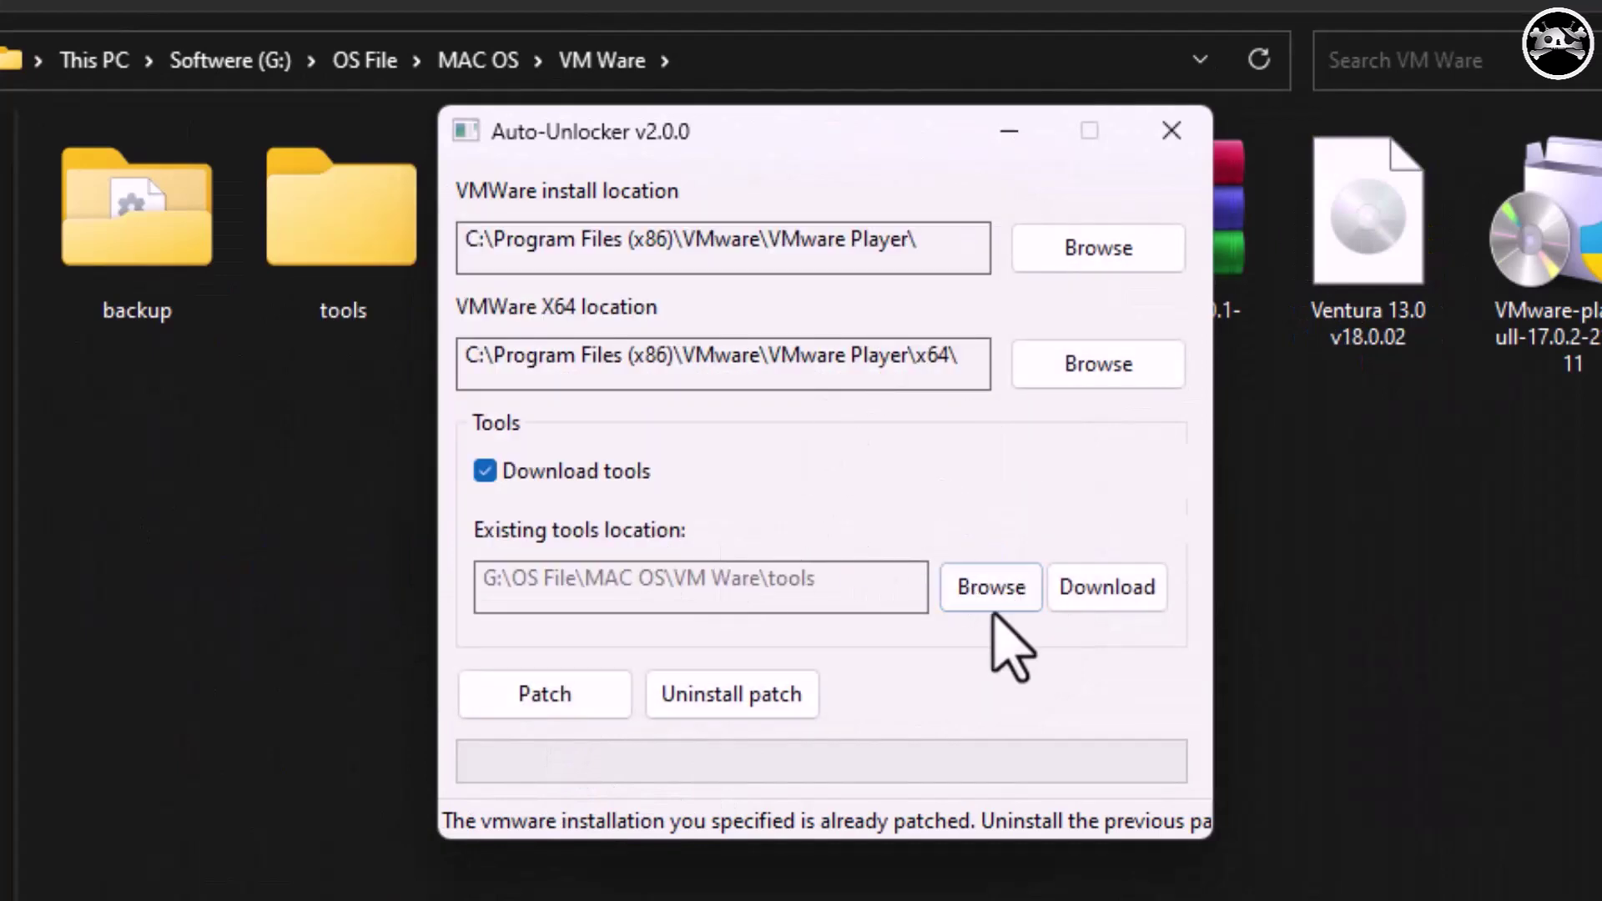
left_click(719, 694)
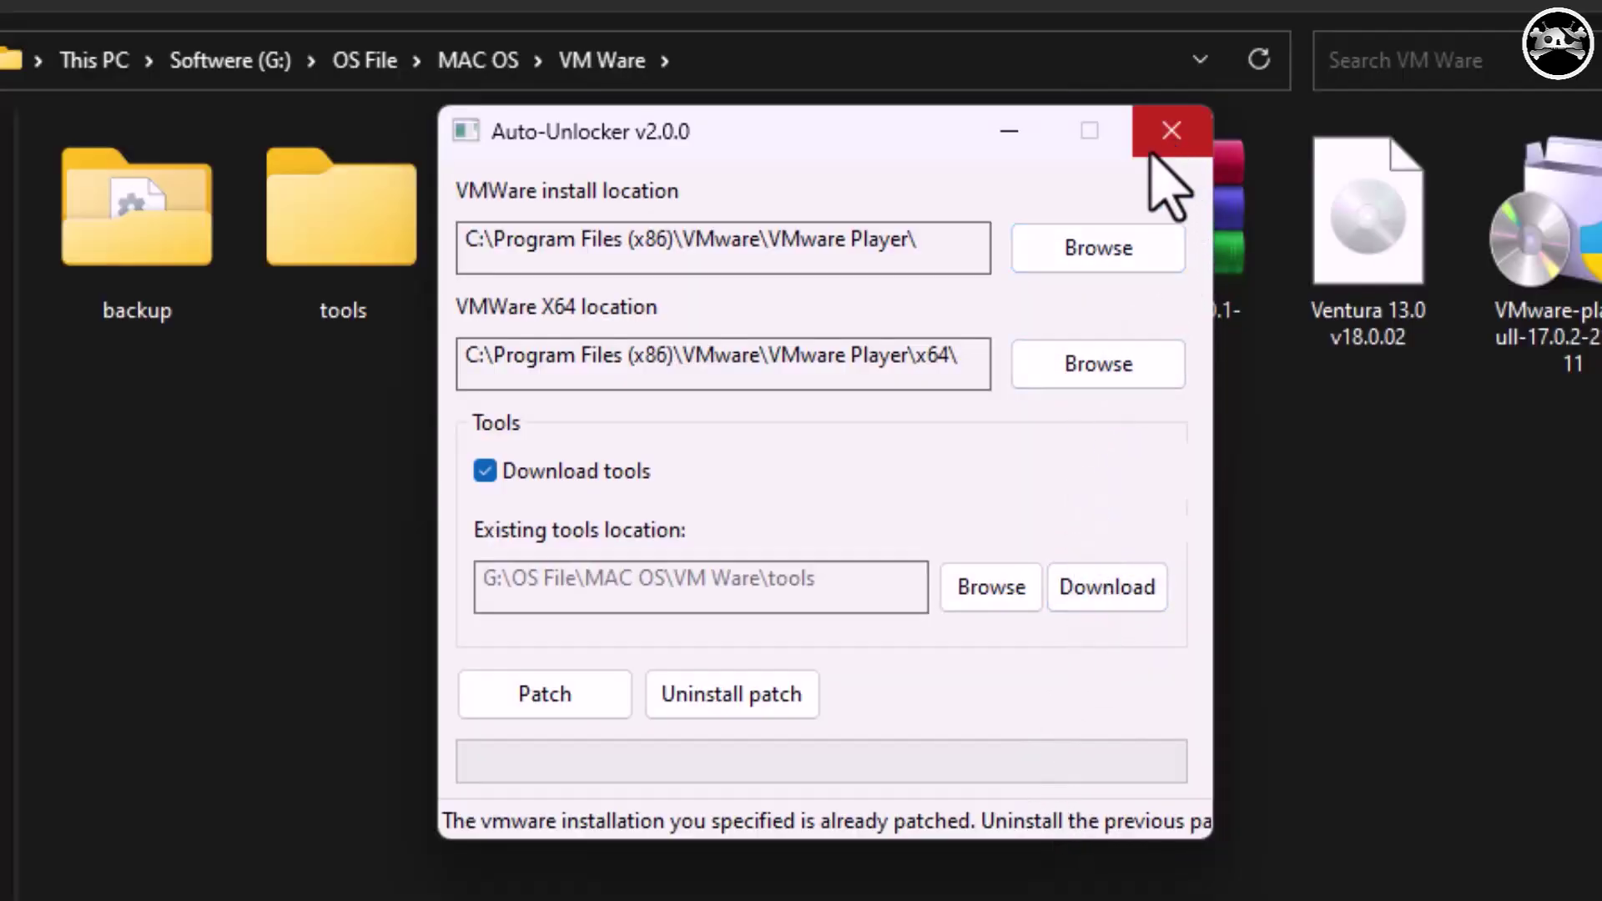
left_click(1169, 134)
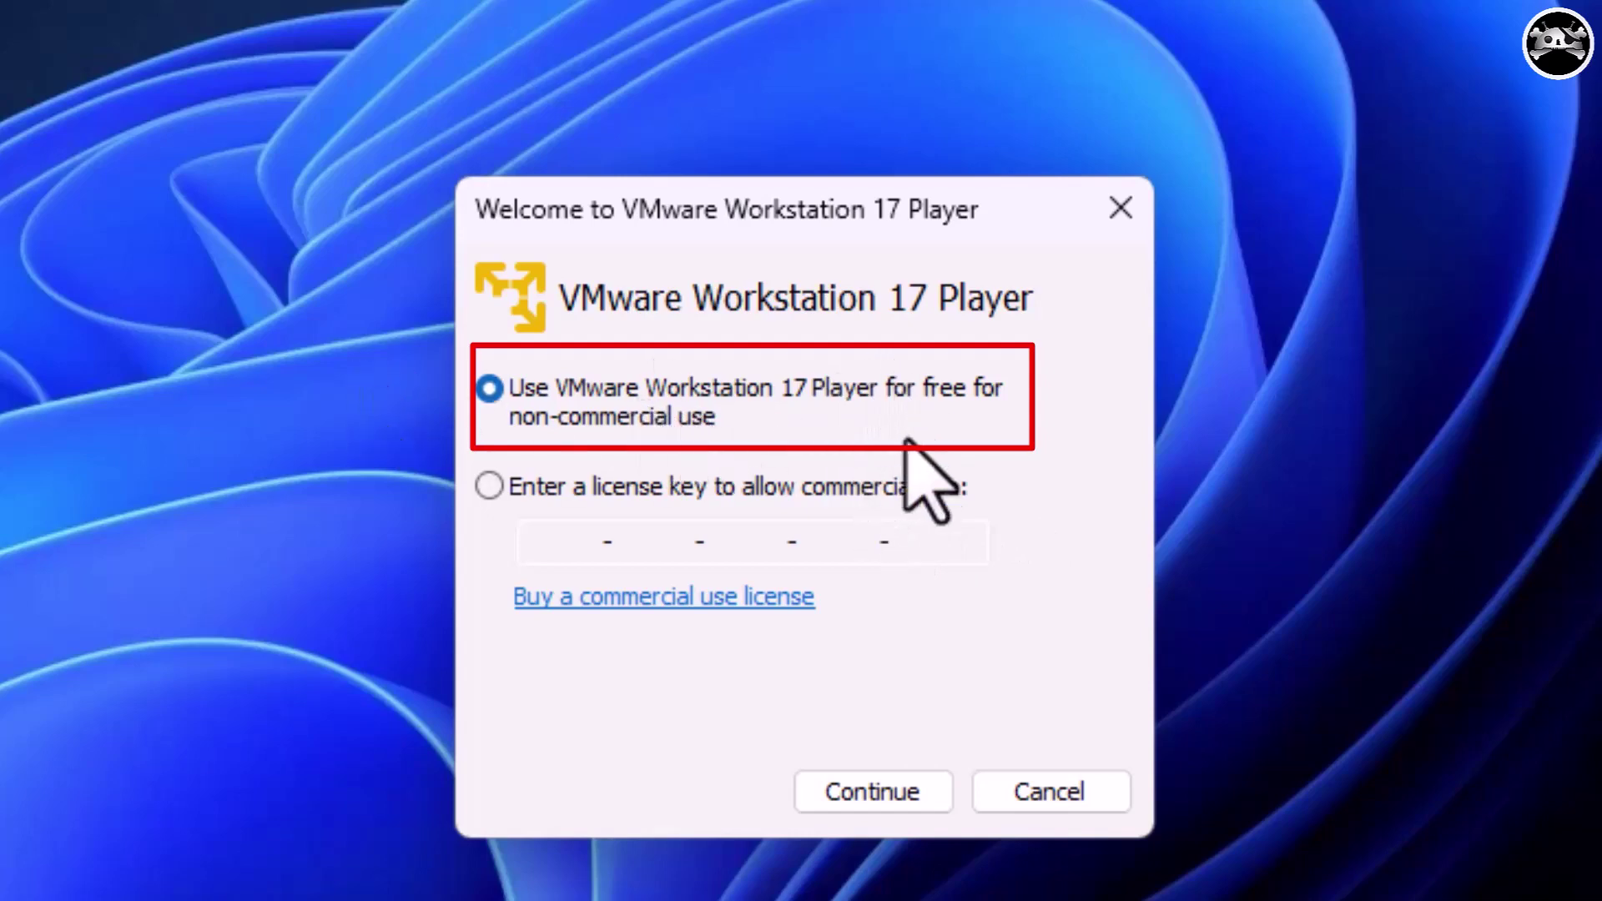
Accept free non-commercial use and begin creating a new virtual machine.
left_click(884, 809)
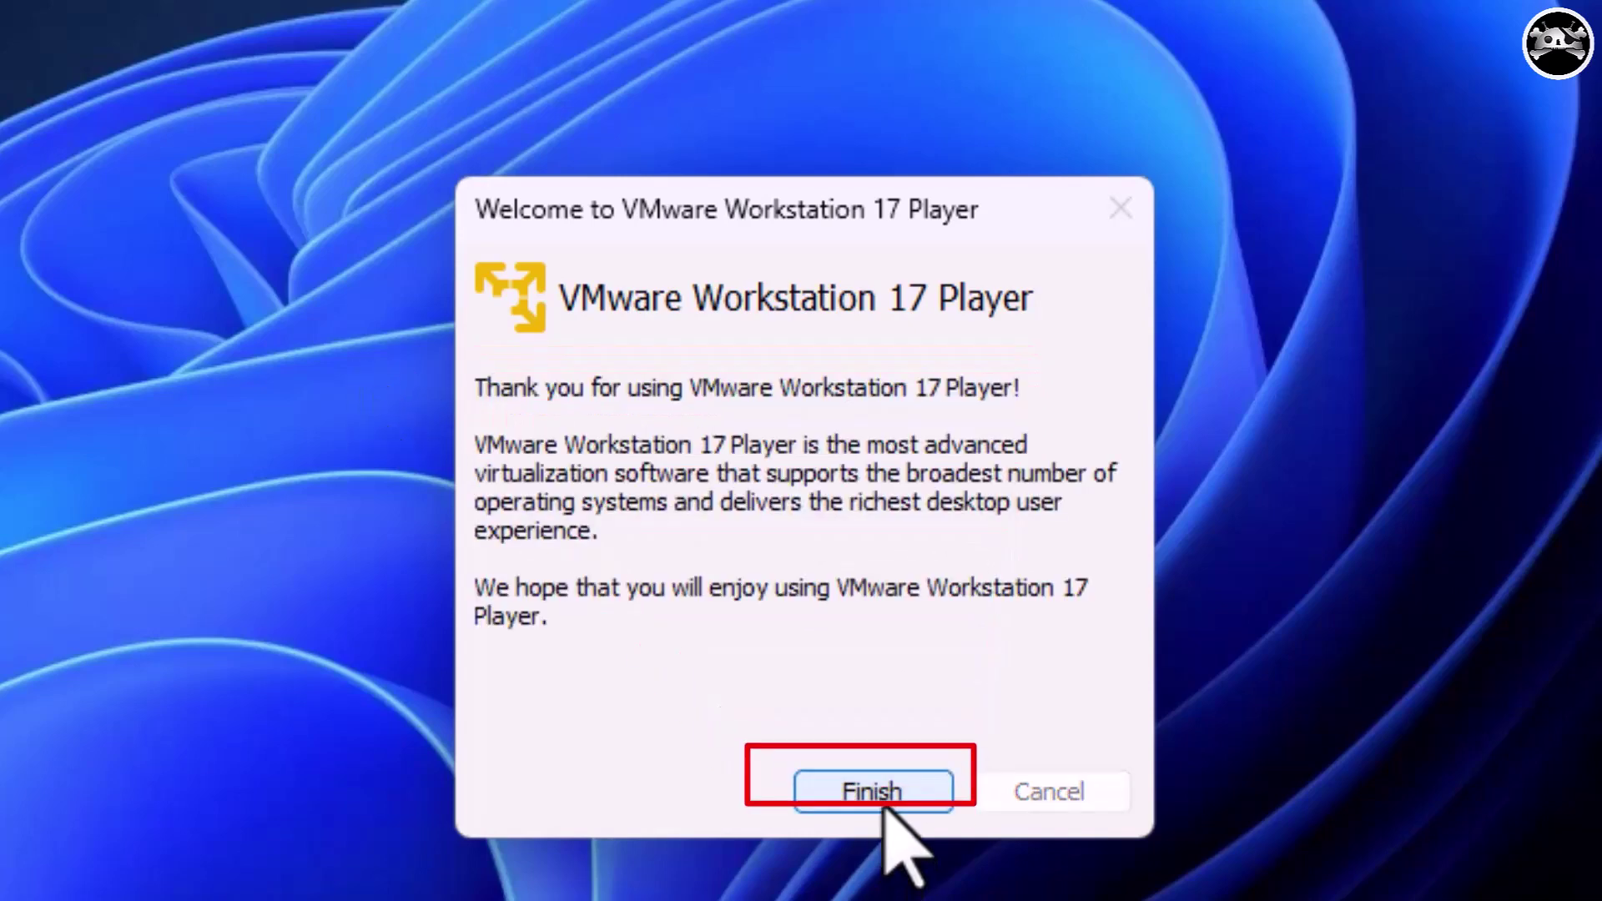
left_click(887, 797)
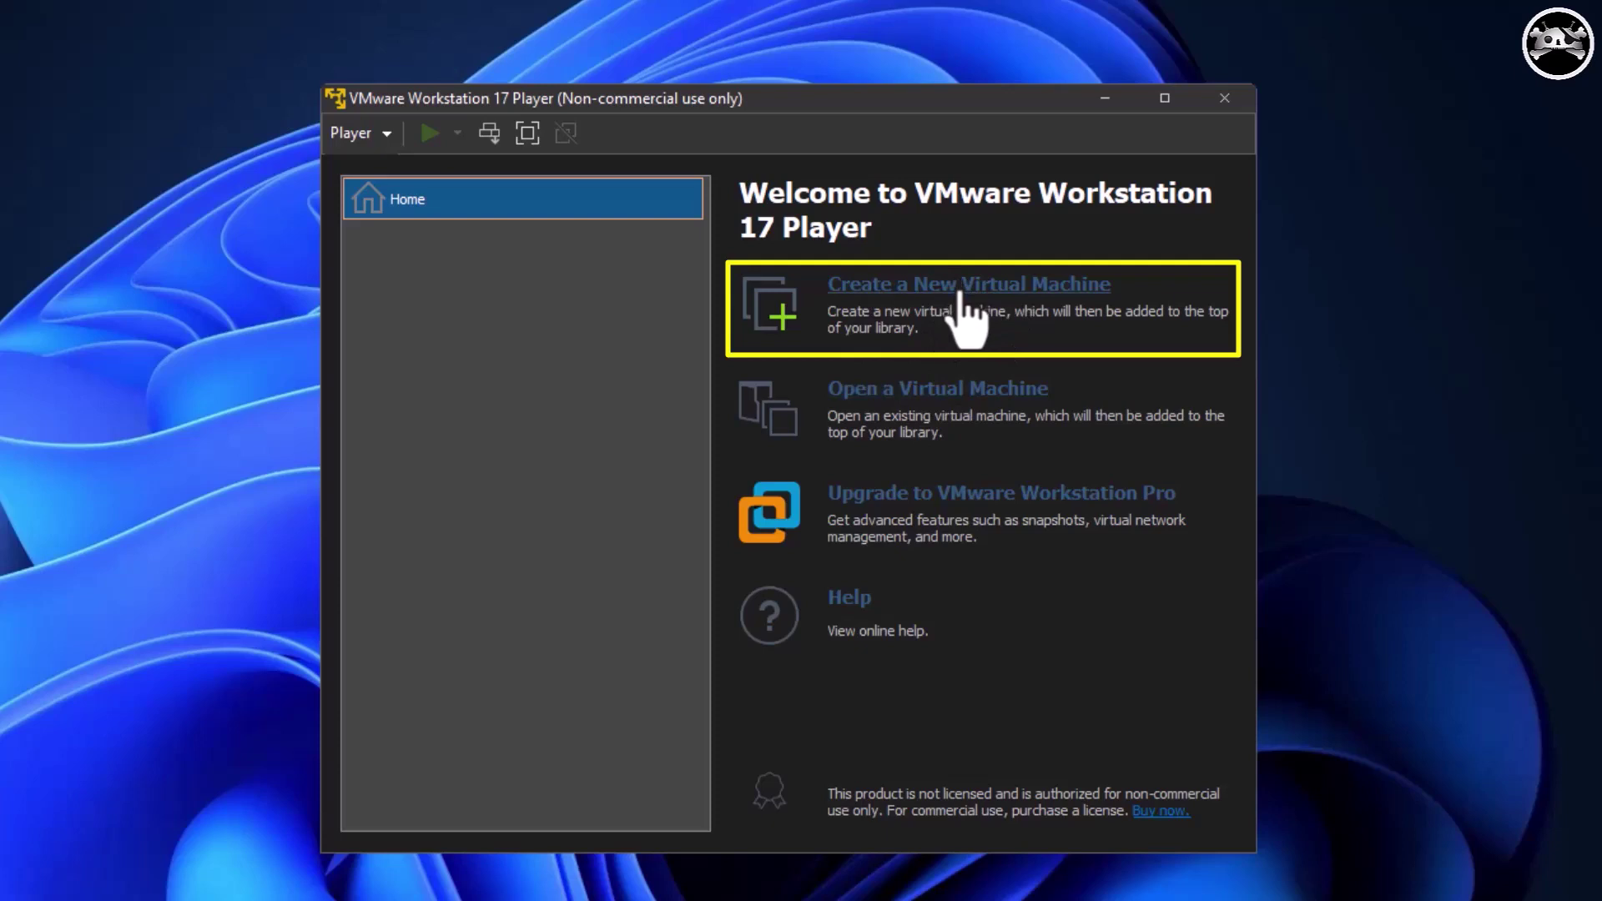
left_click(986, 329)
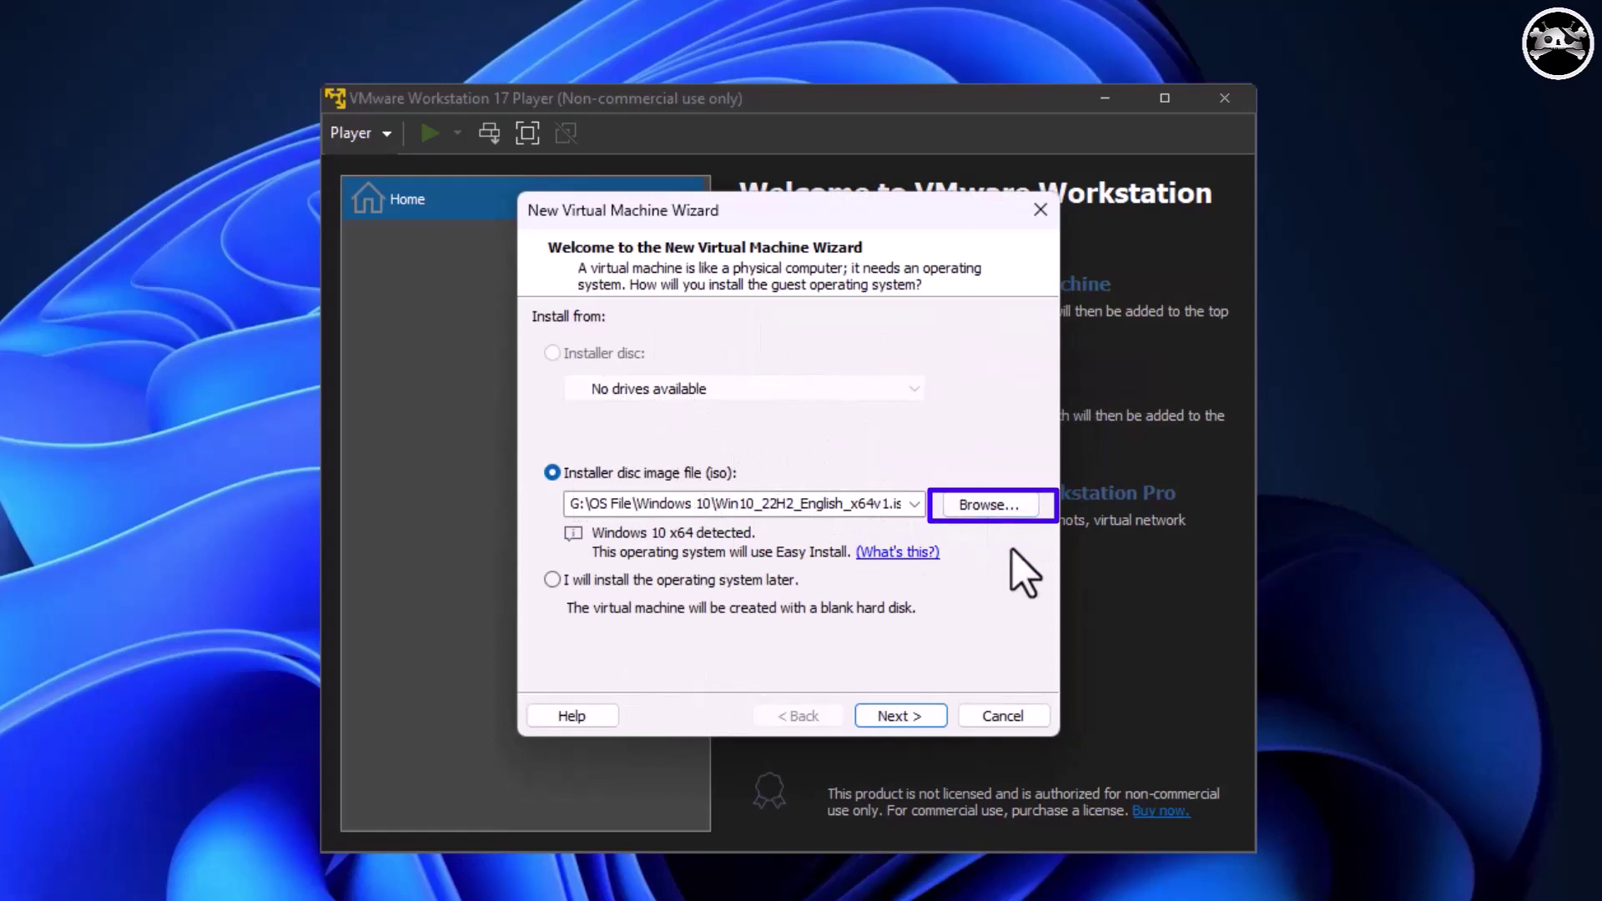
Choose the Ventura 13.0 v18.0.02 ISO from MAC OS\VM Ware as the installer disc.
left_click(987, 505)
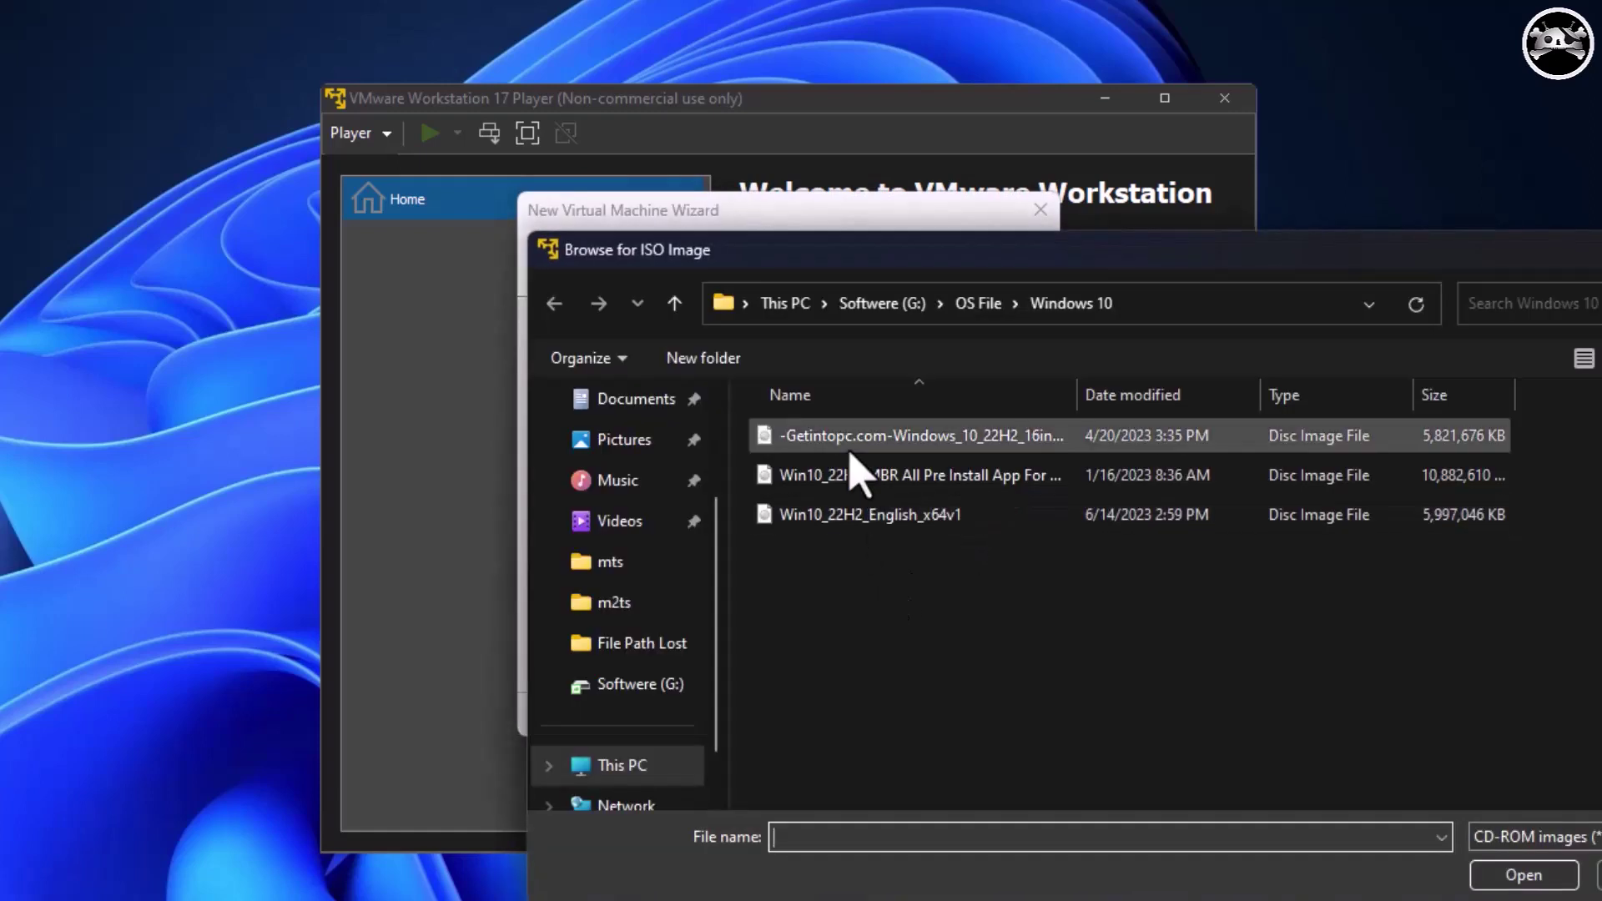
key("alt+Up")
double_click(887, 634)
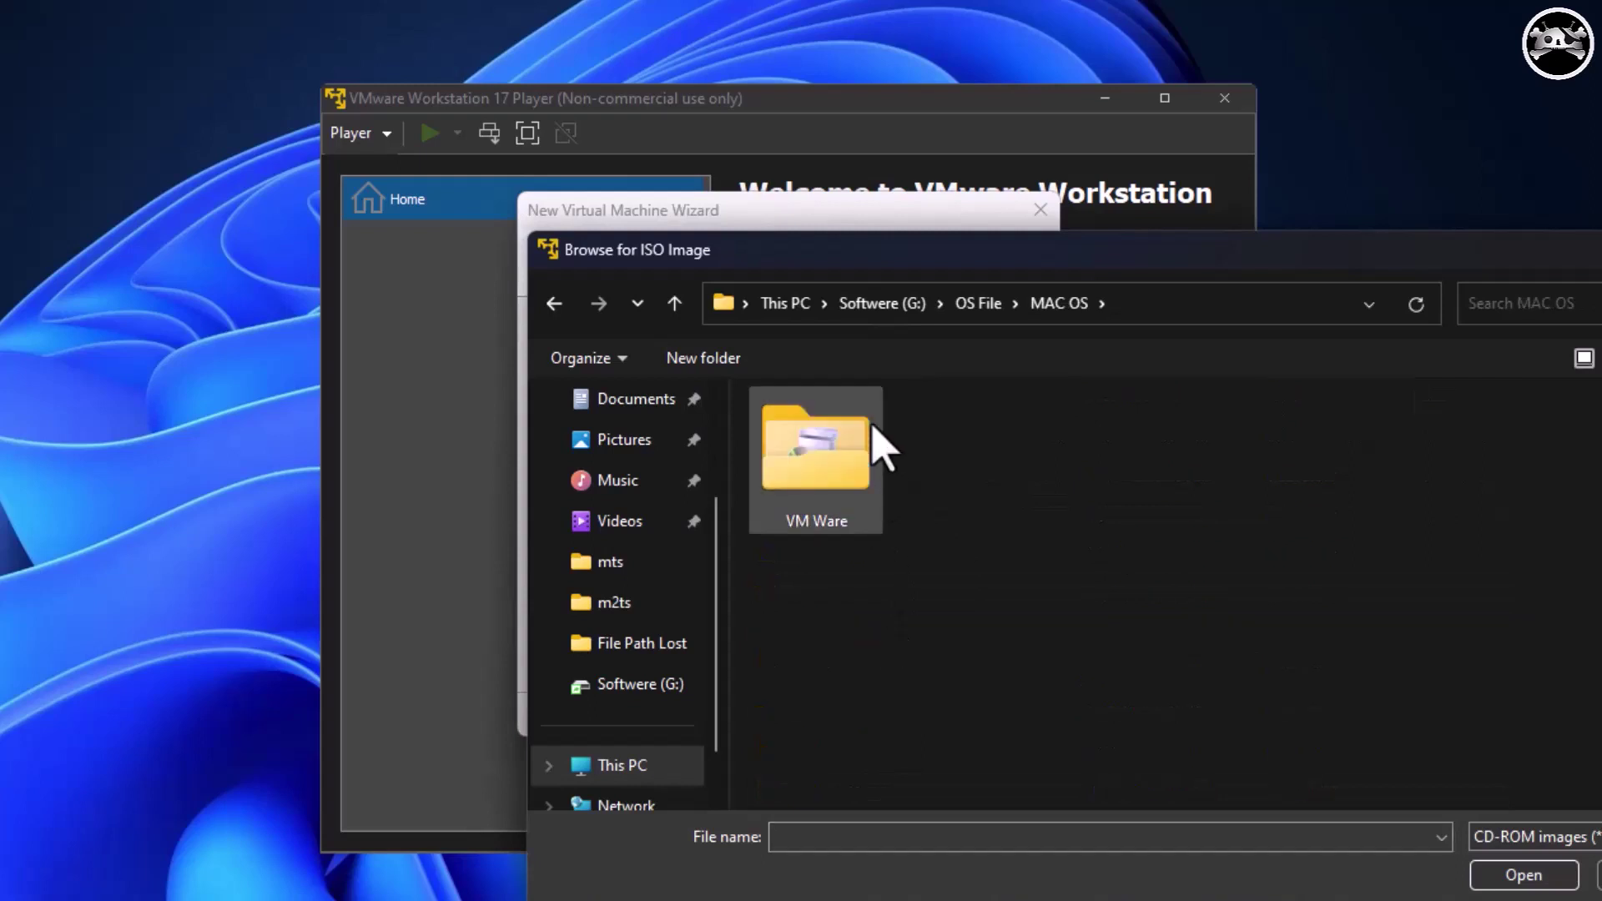
double_click(857, 444)
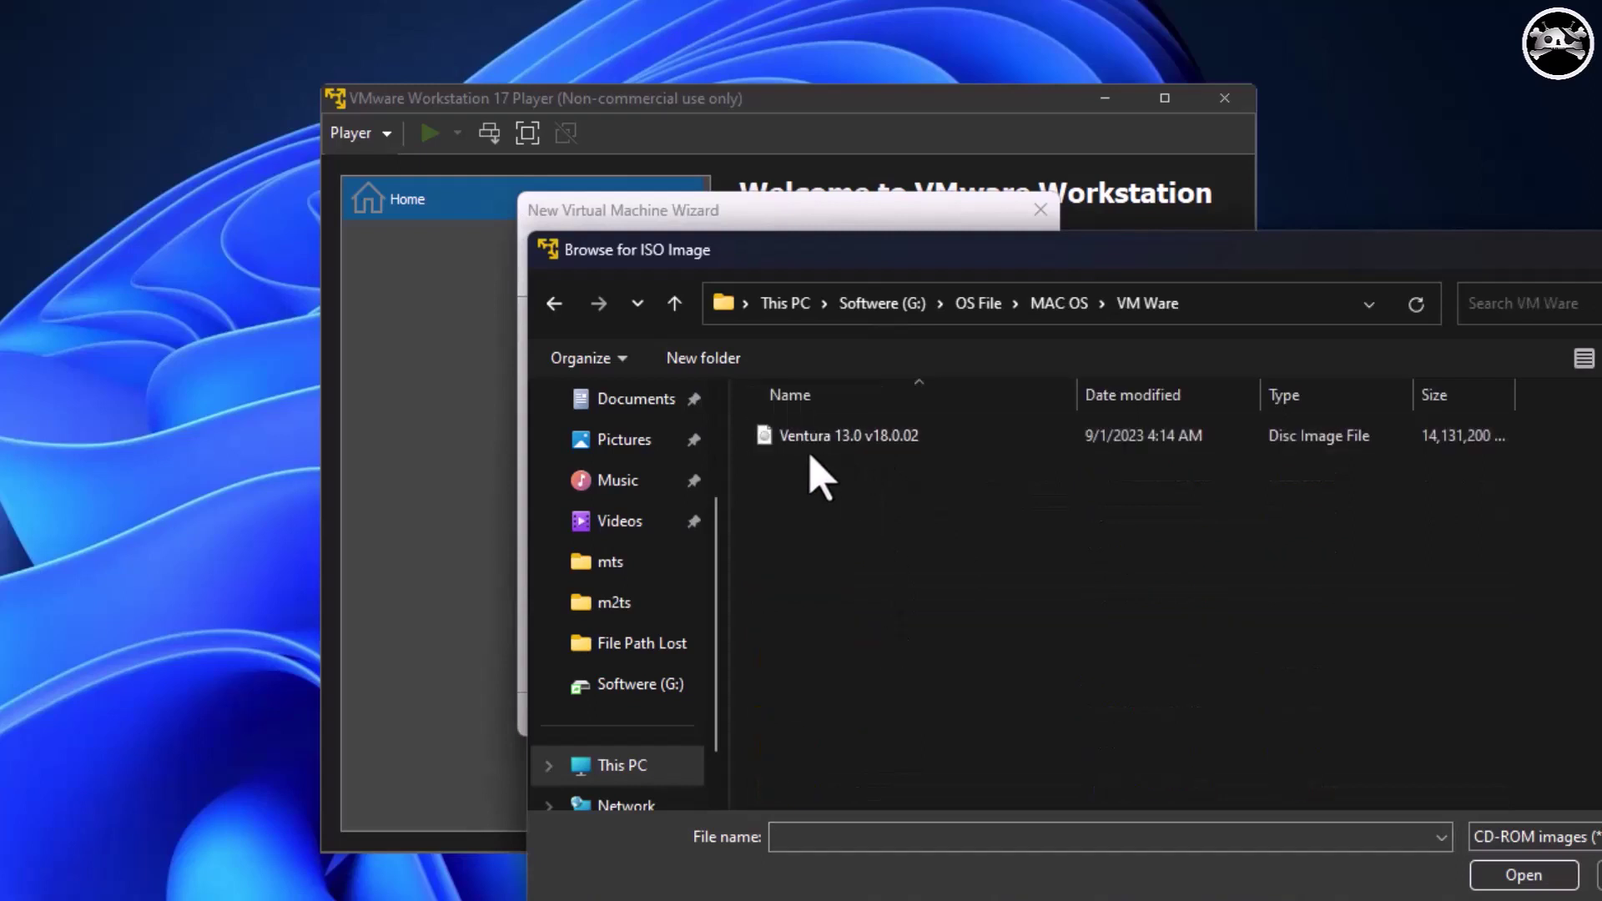
left_click(1045, 441)
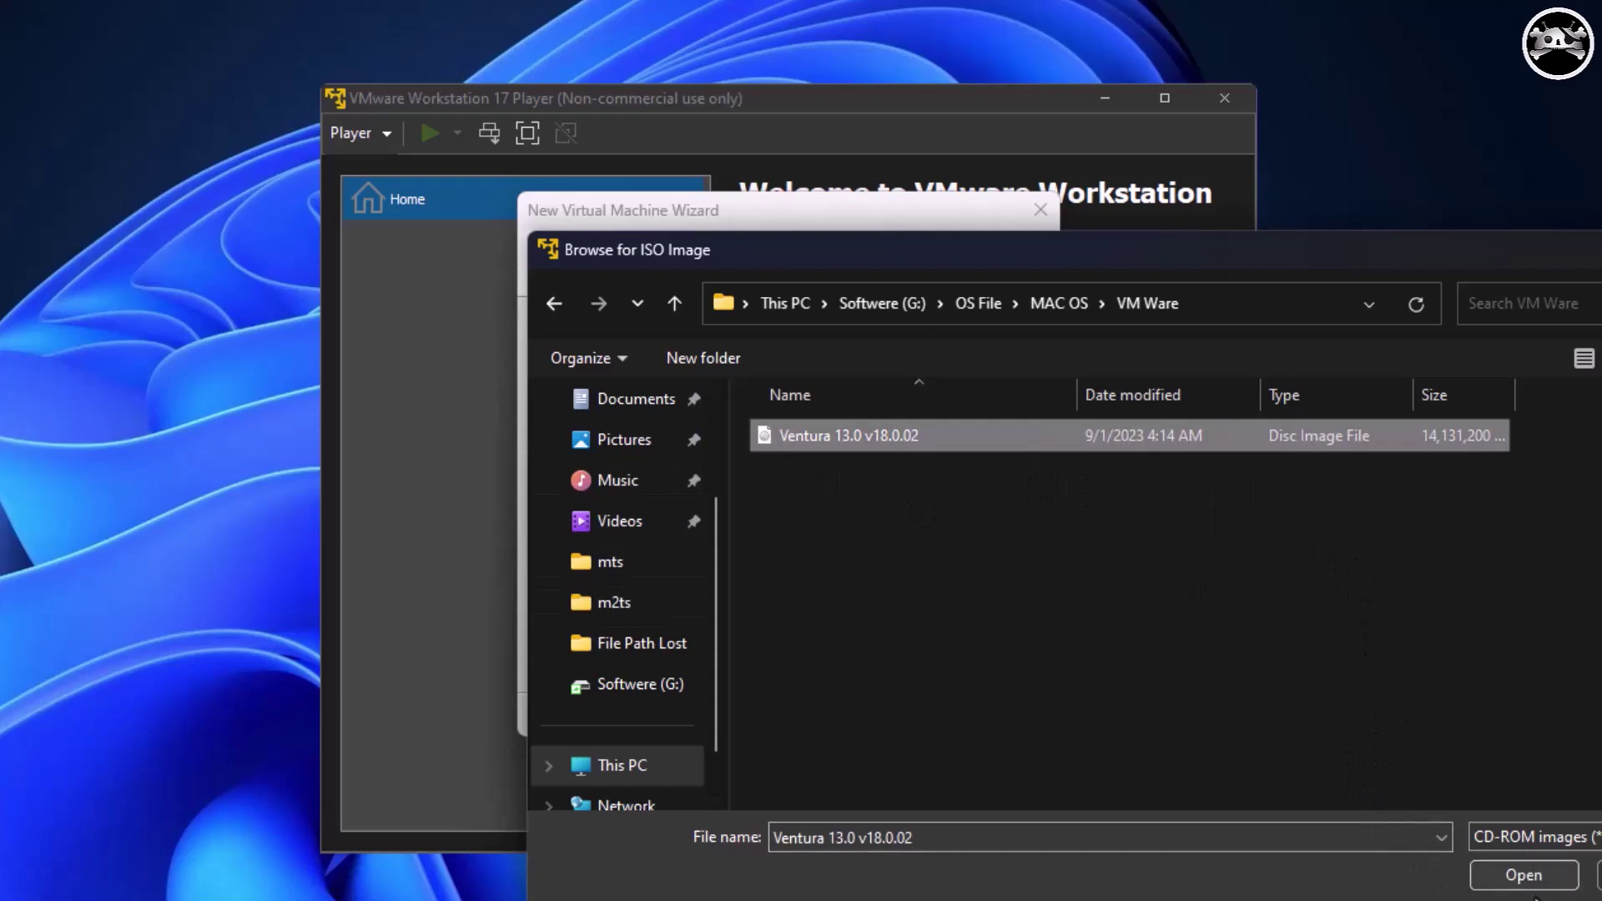
left_click(1512, 876)
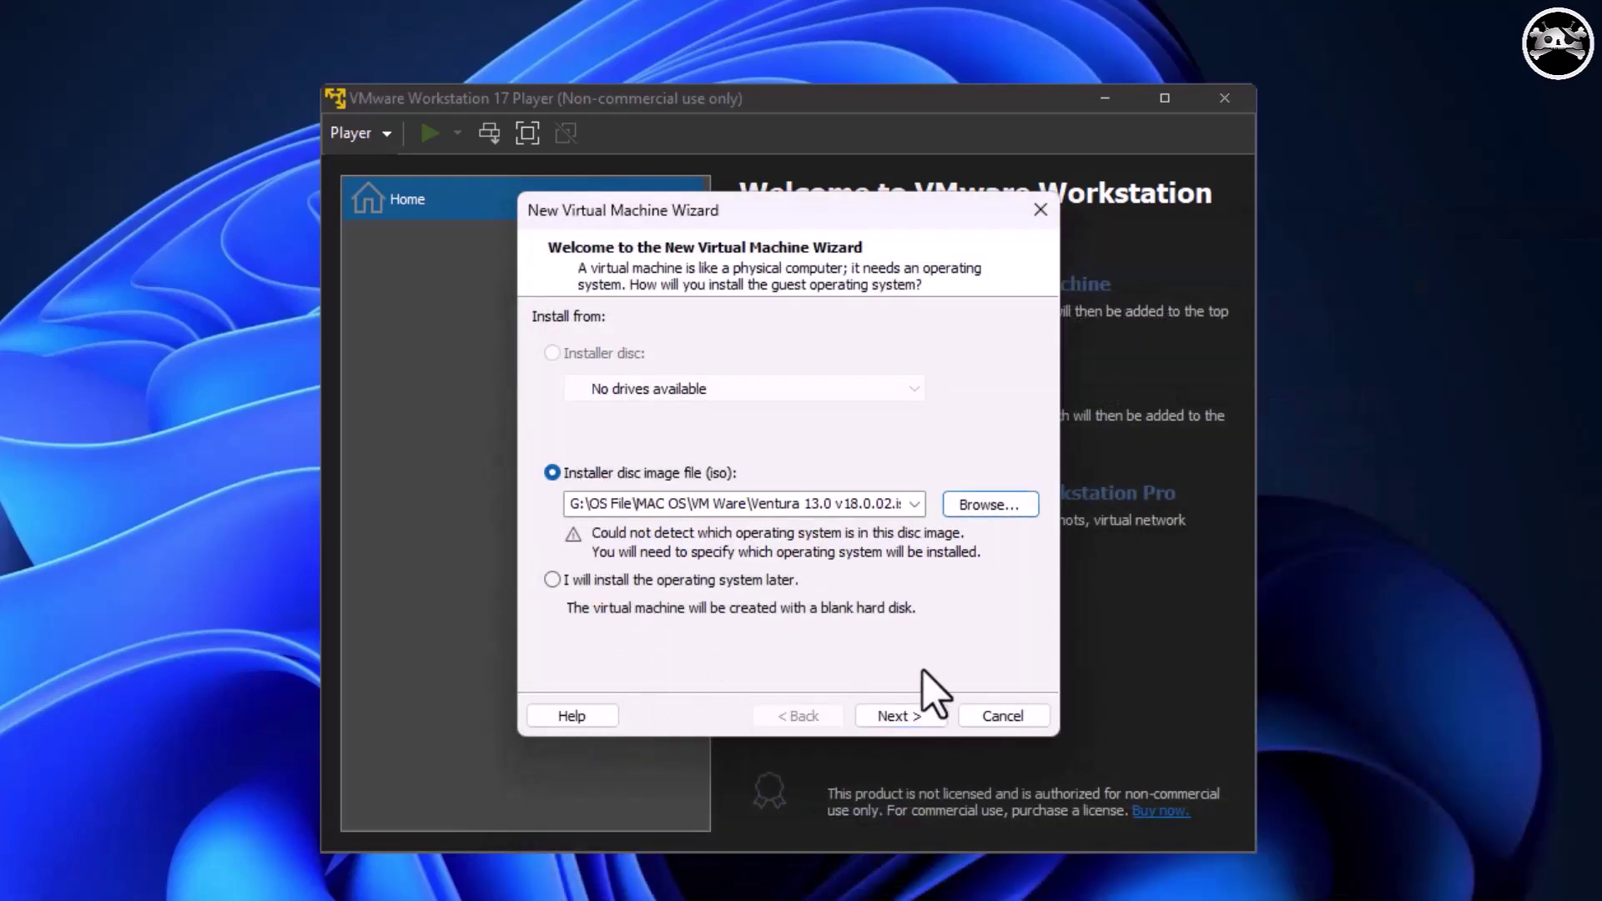
left_click(900, 722)
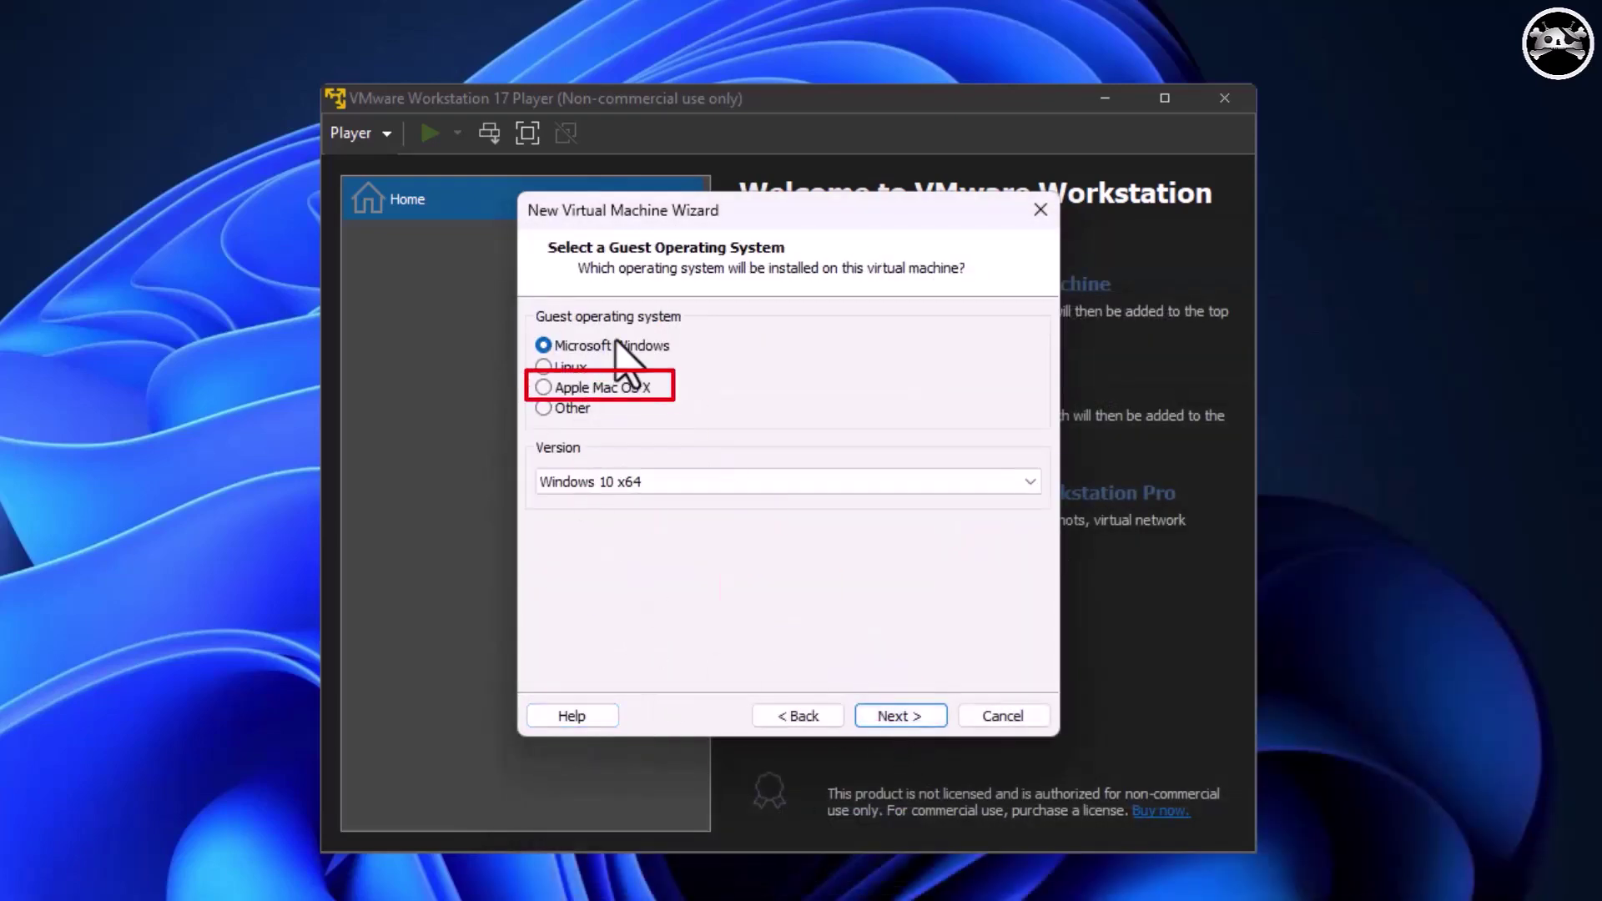
Select Apple Mac OS X with version macOS 13 as the guest operating system.
left_click(542, 390)
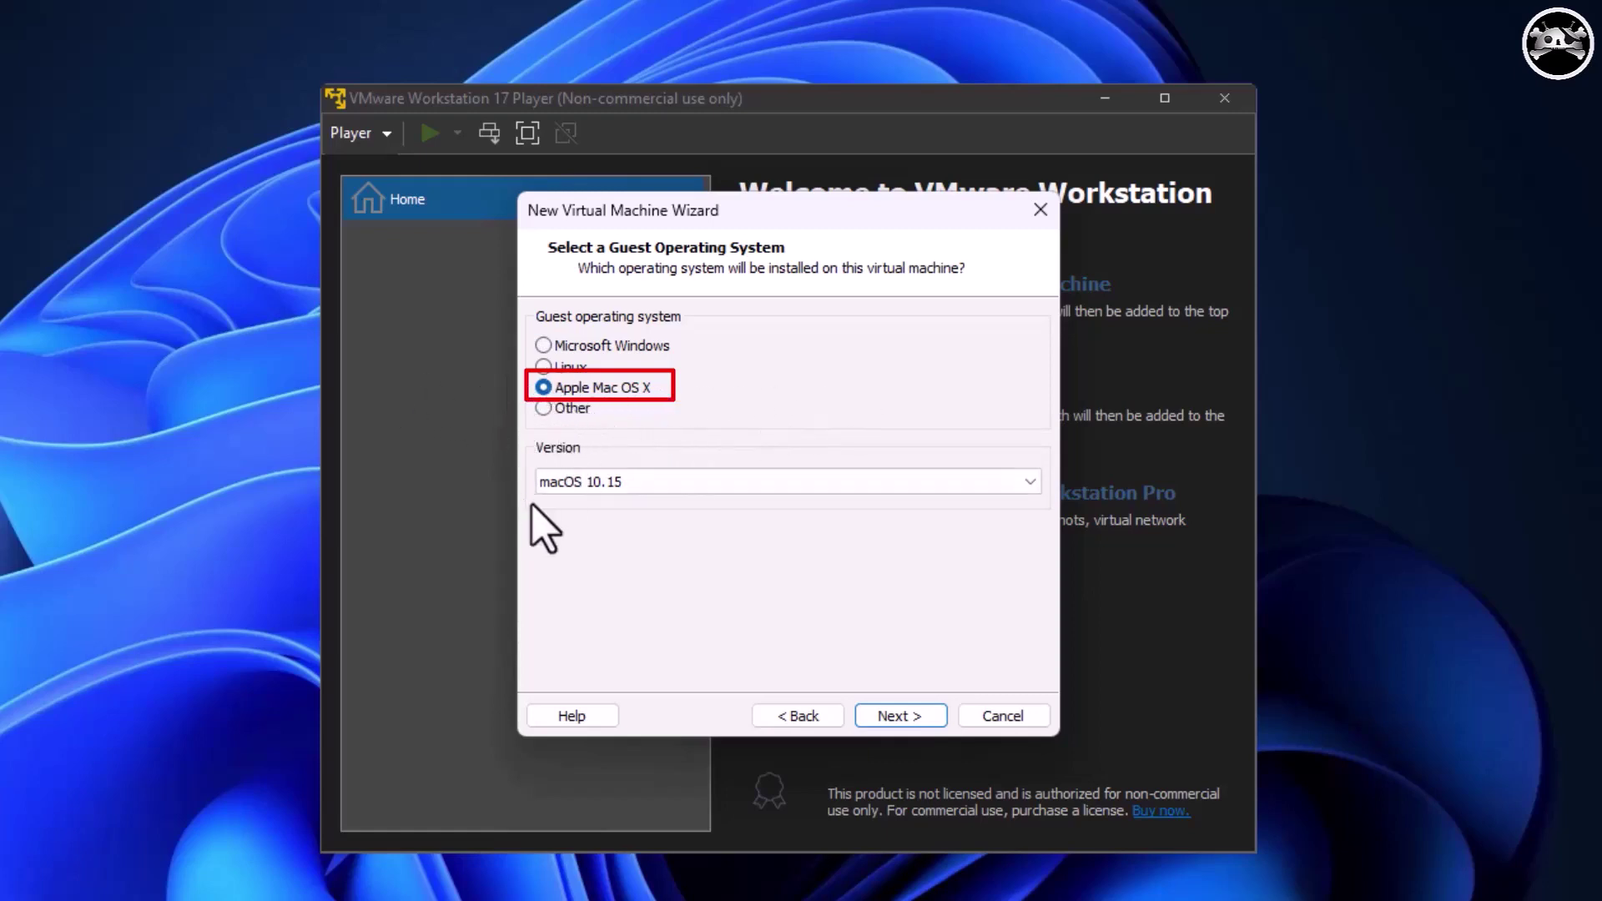
left_click(631, 484)
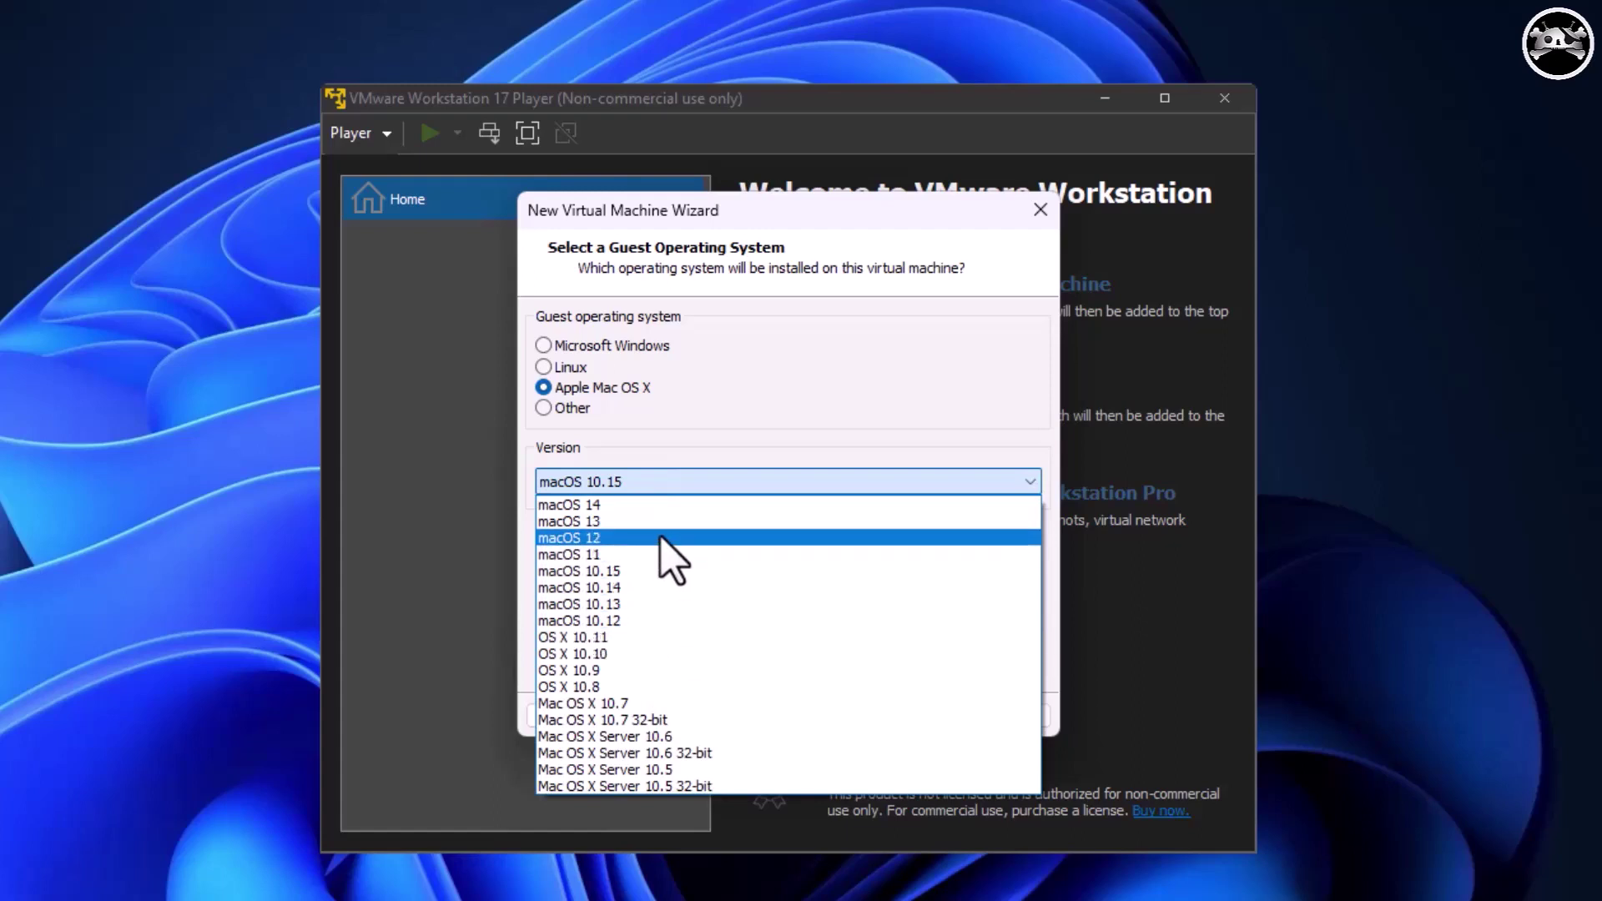
left_click(686, 522)
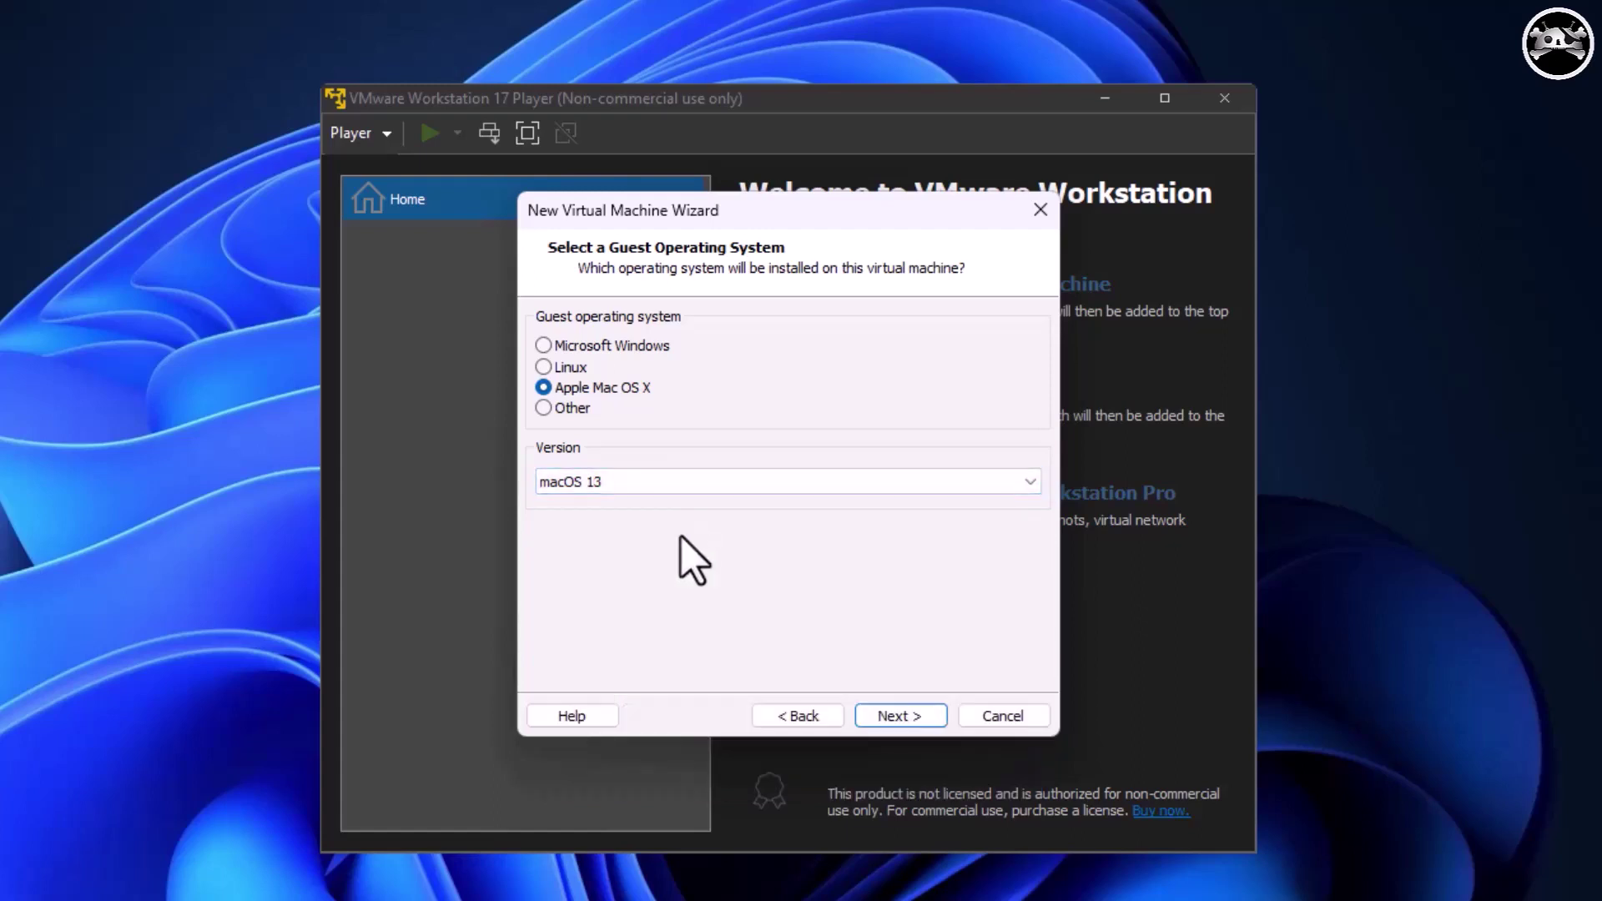
left_click(912, 724)
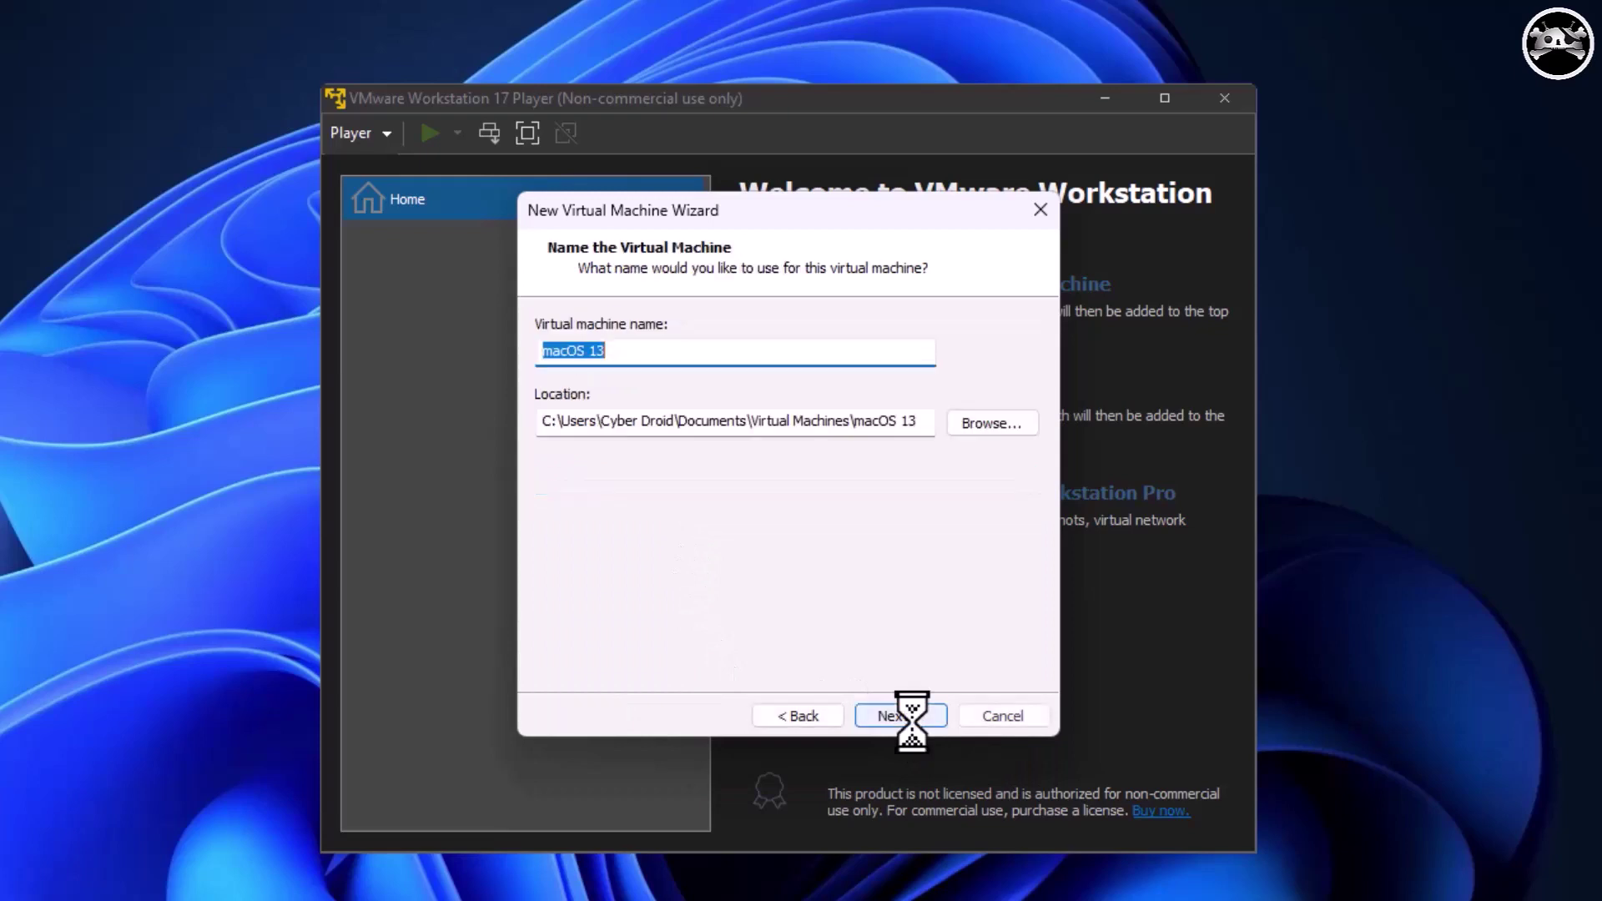
left_click(574, 352)
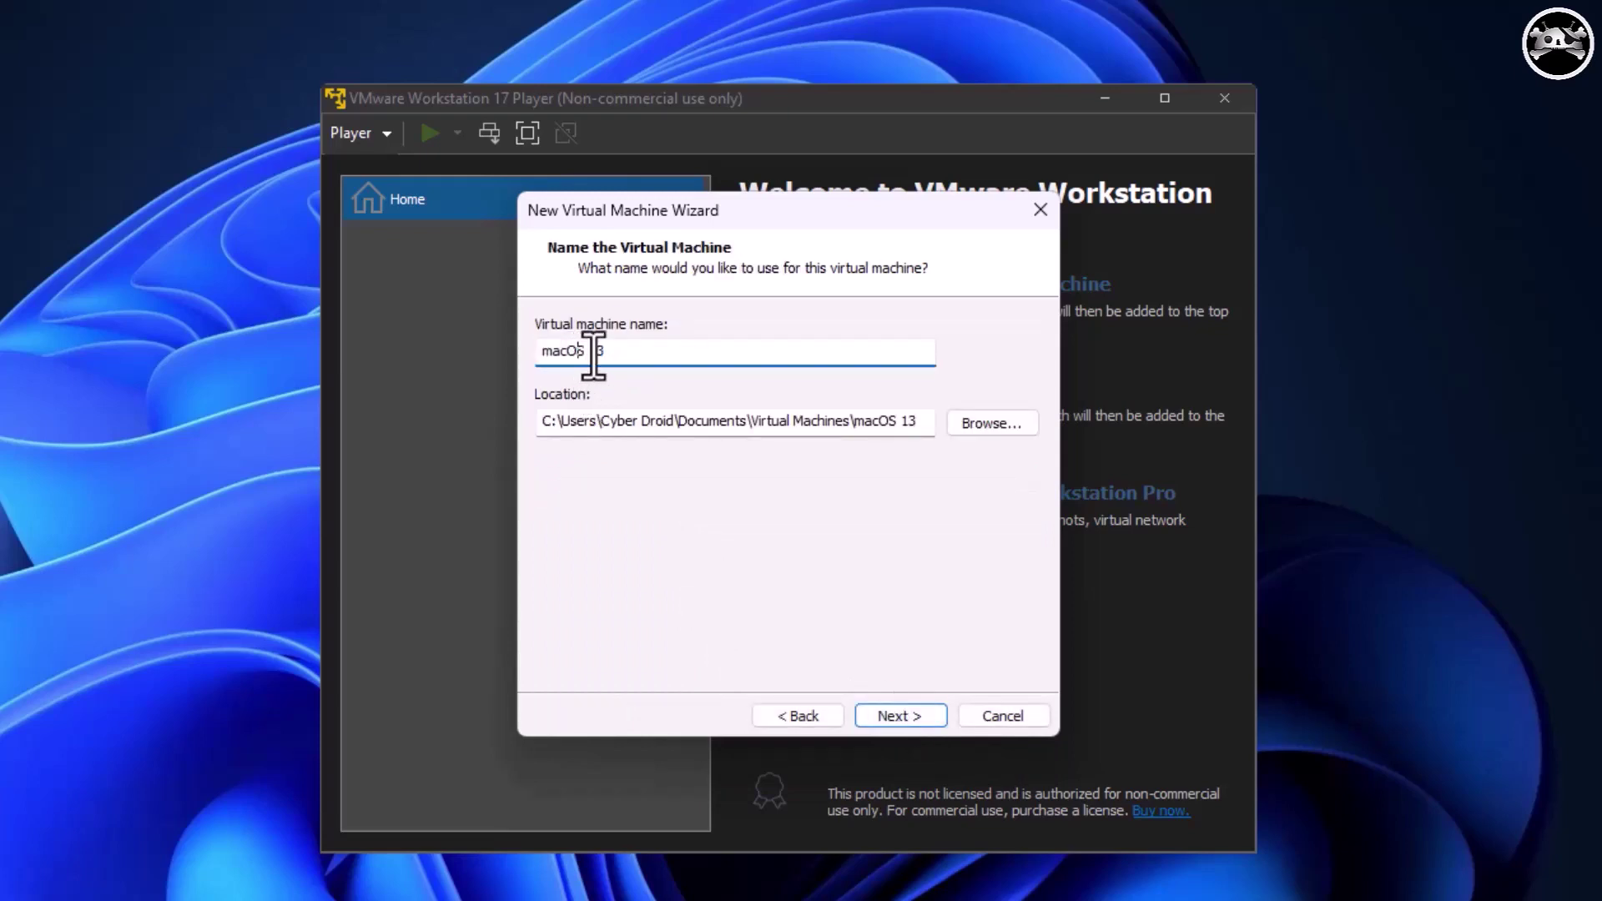
Name the VM 'MAC OS 13' and store its 120 GB disk as a single file.
key("ctrl+a")
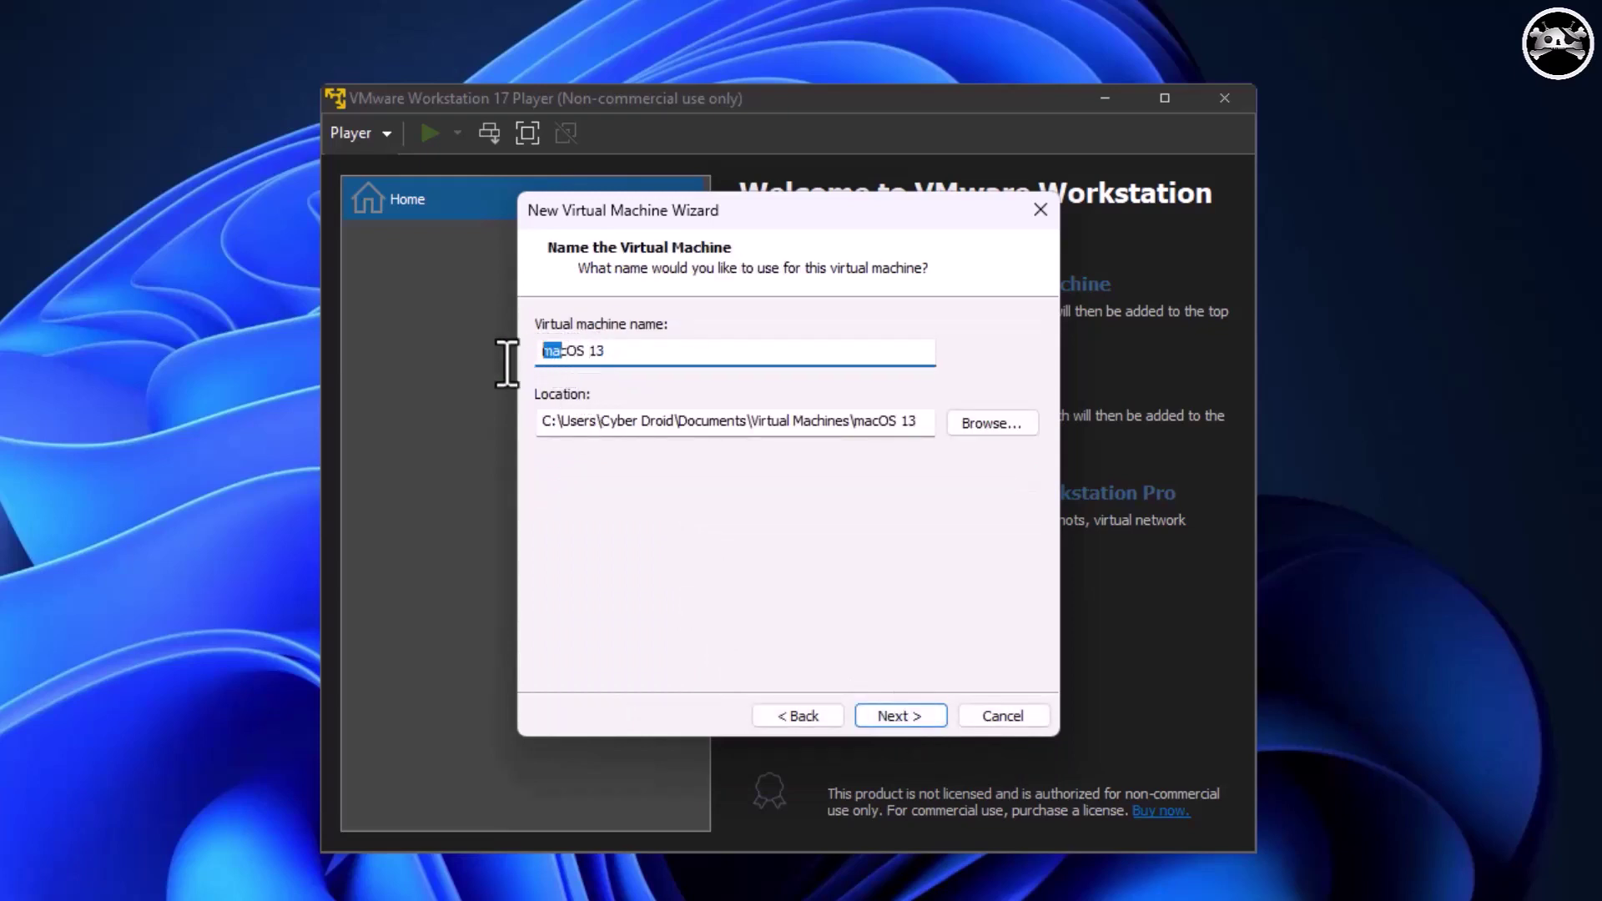
type("MAC OS 13")
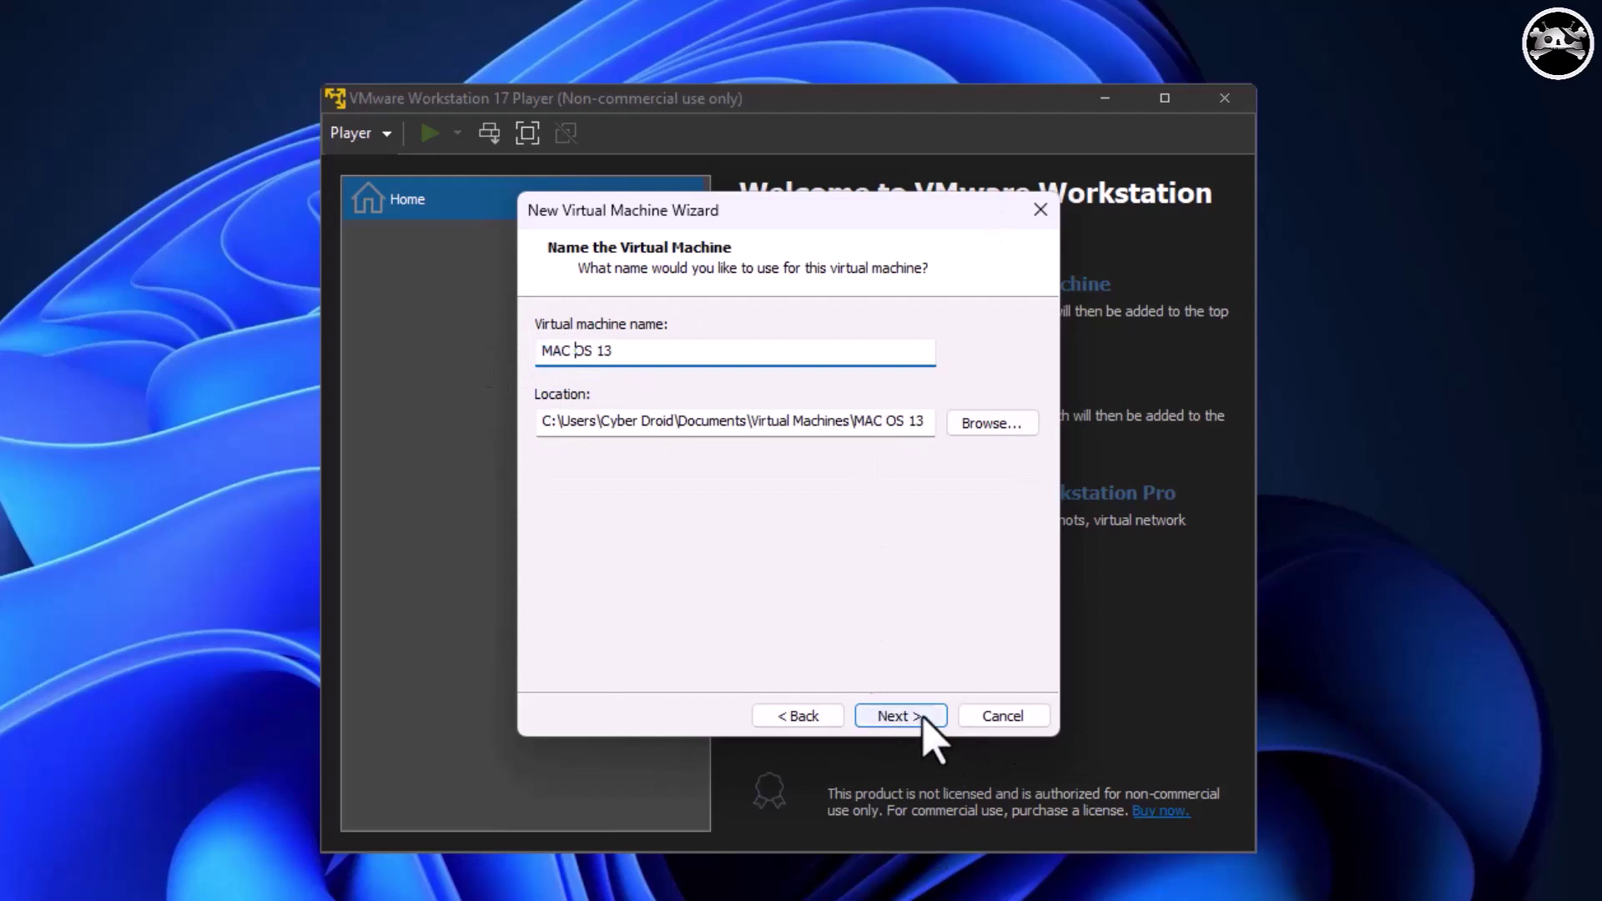
left_click(910, 717)
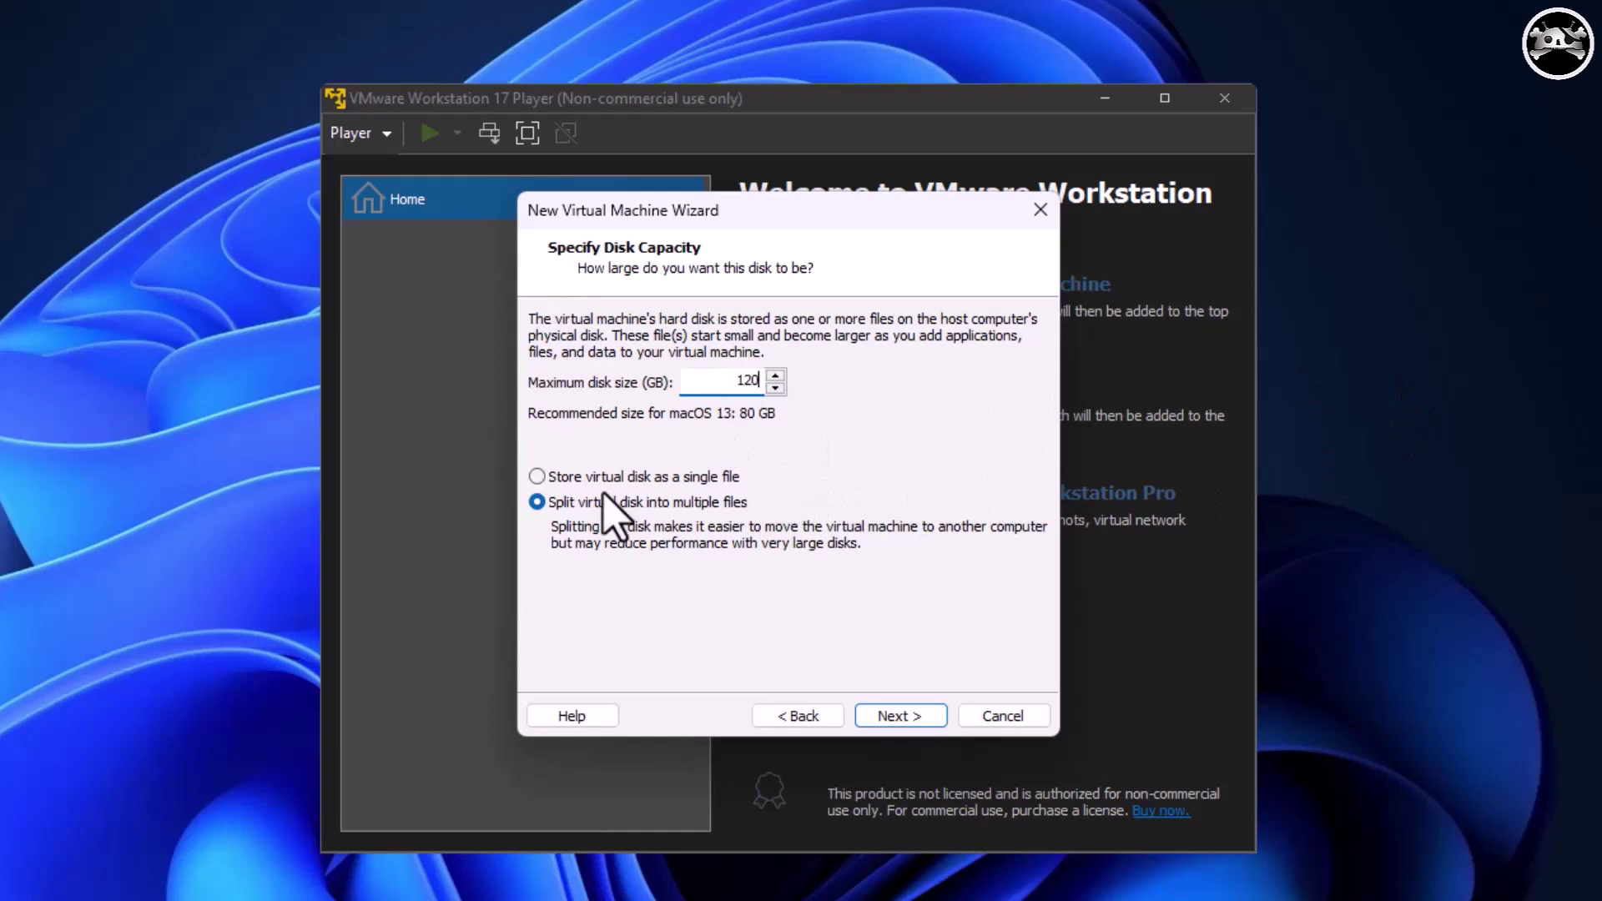
left_click(687, 479)
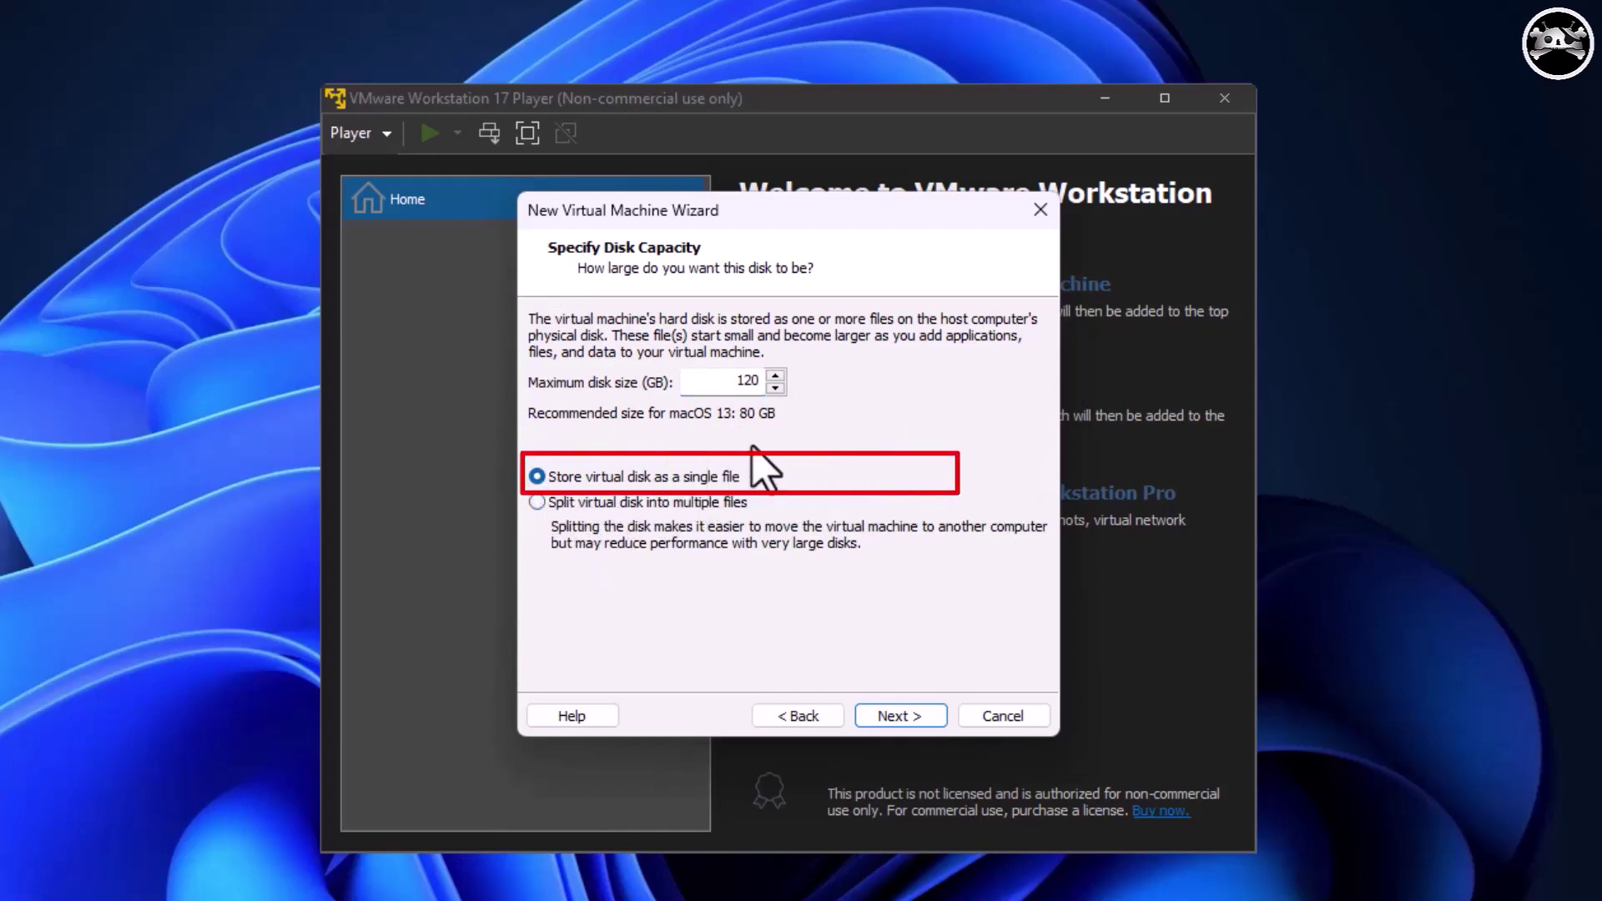
left_click(900, 718)
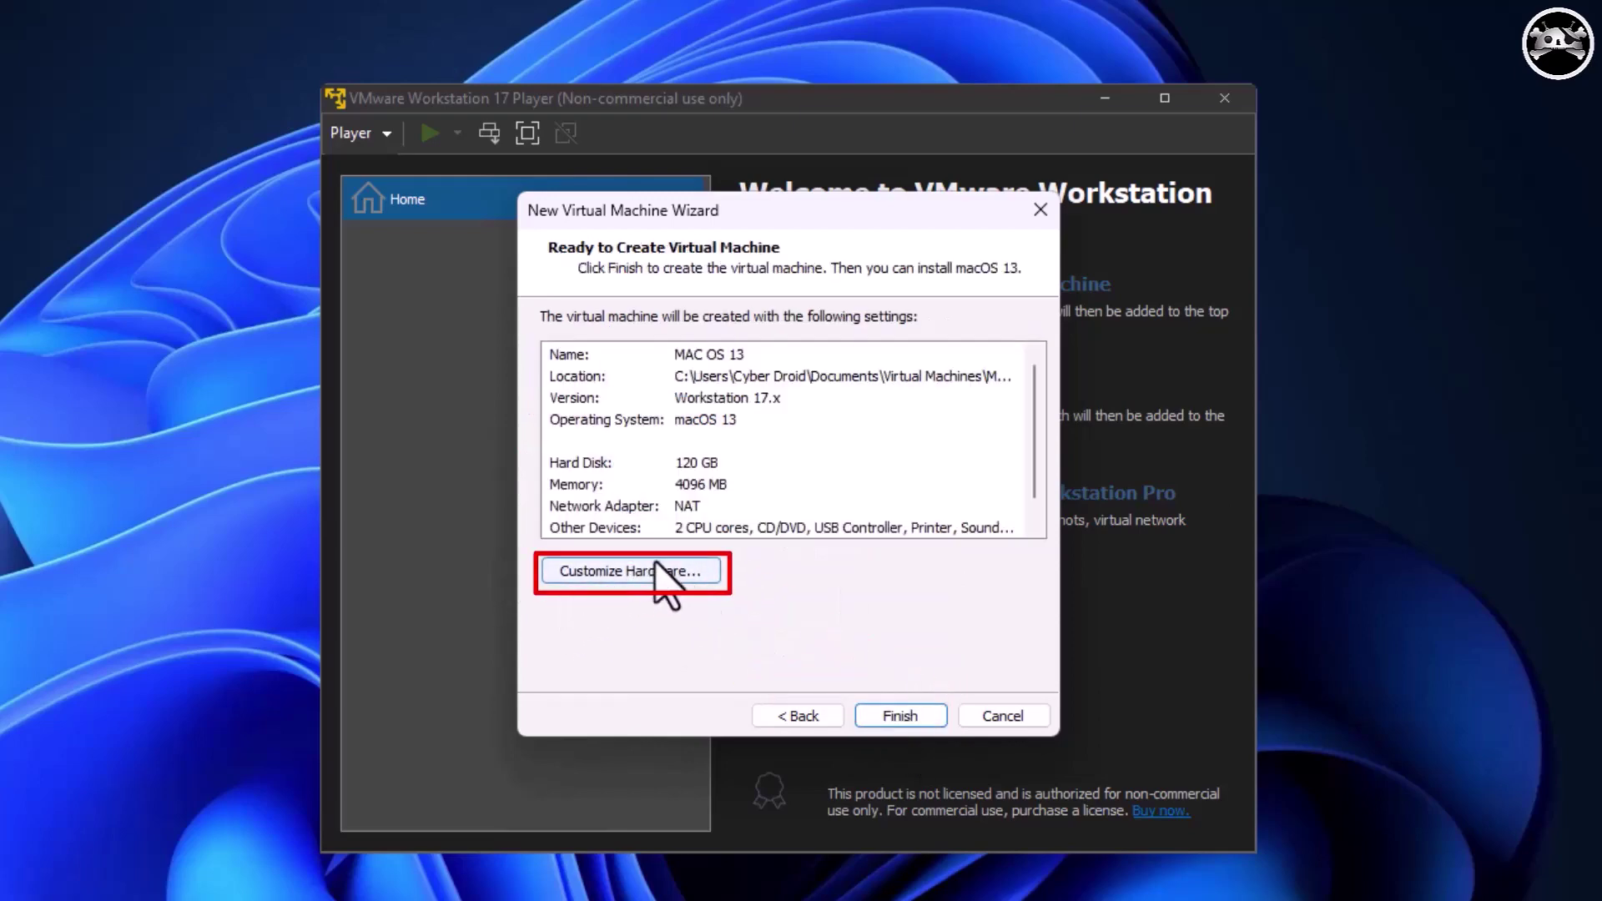
Give the new VM 8 GB of memory and 4 processor cores in Hardware settings.
left_click(624, 575)
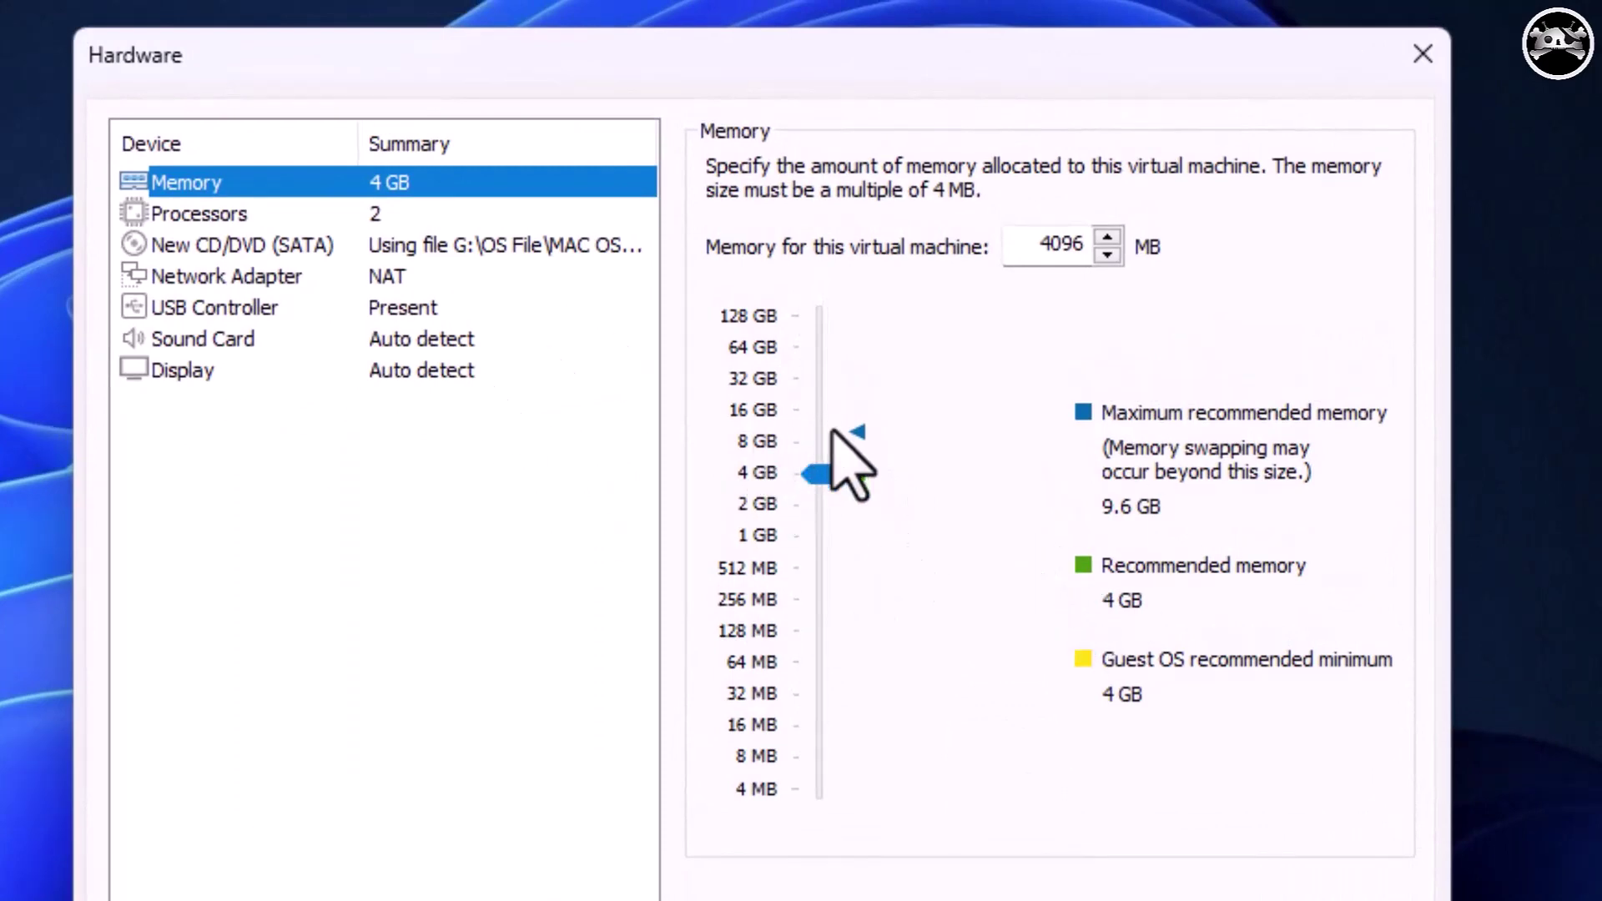
left_click(759, 441)
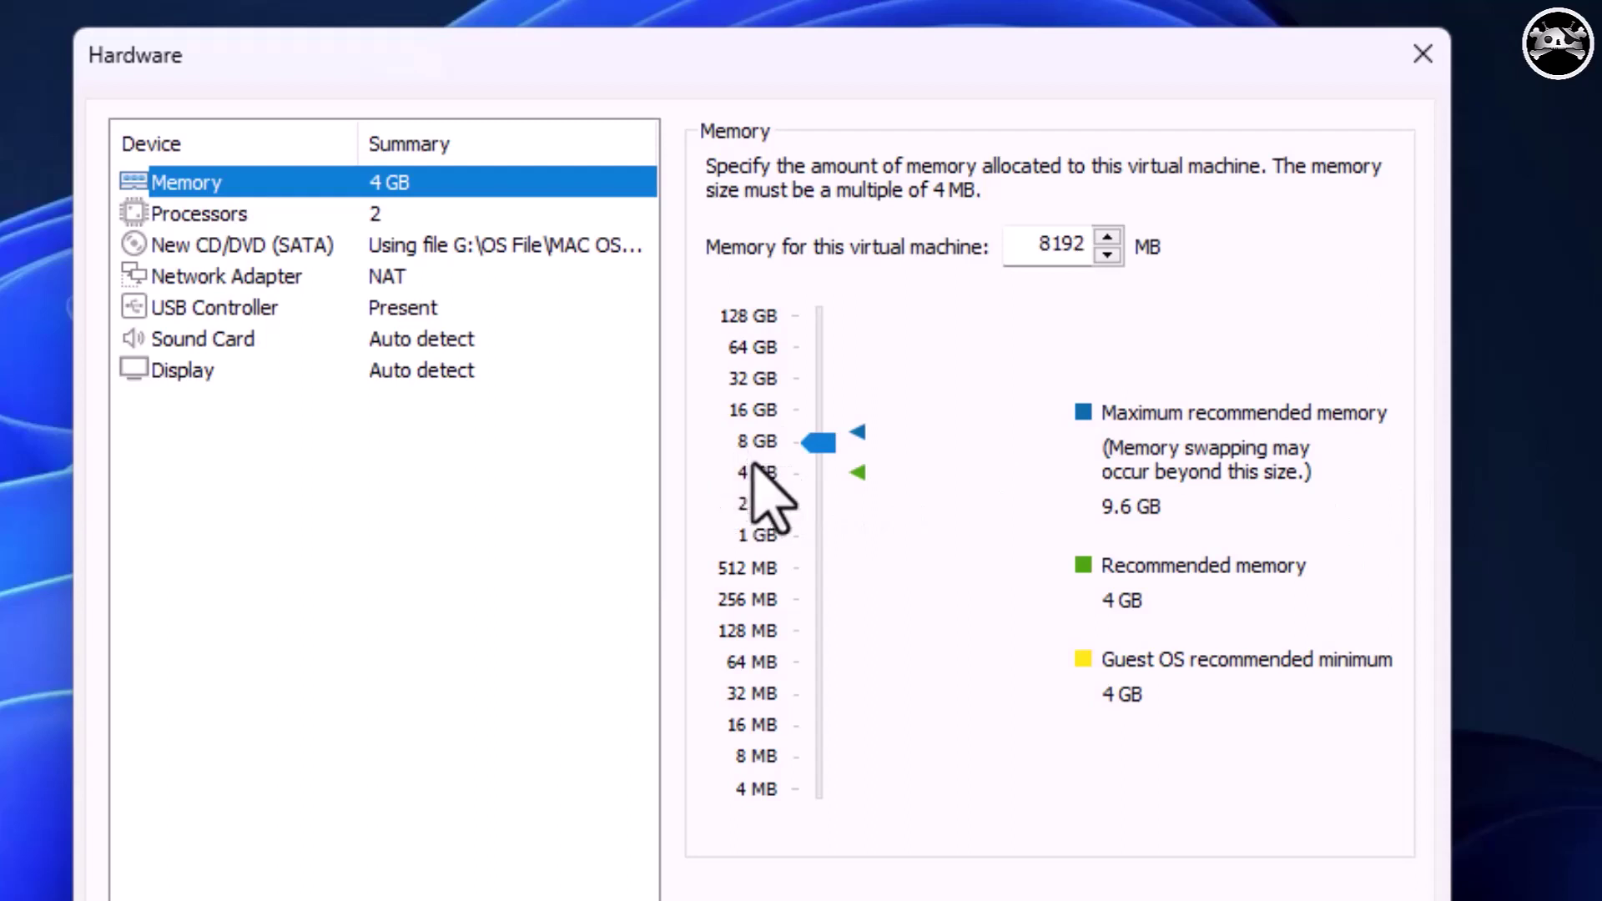
left_click(269, 218)
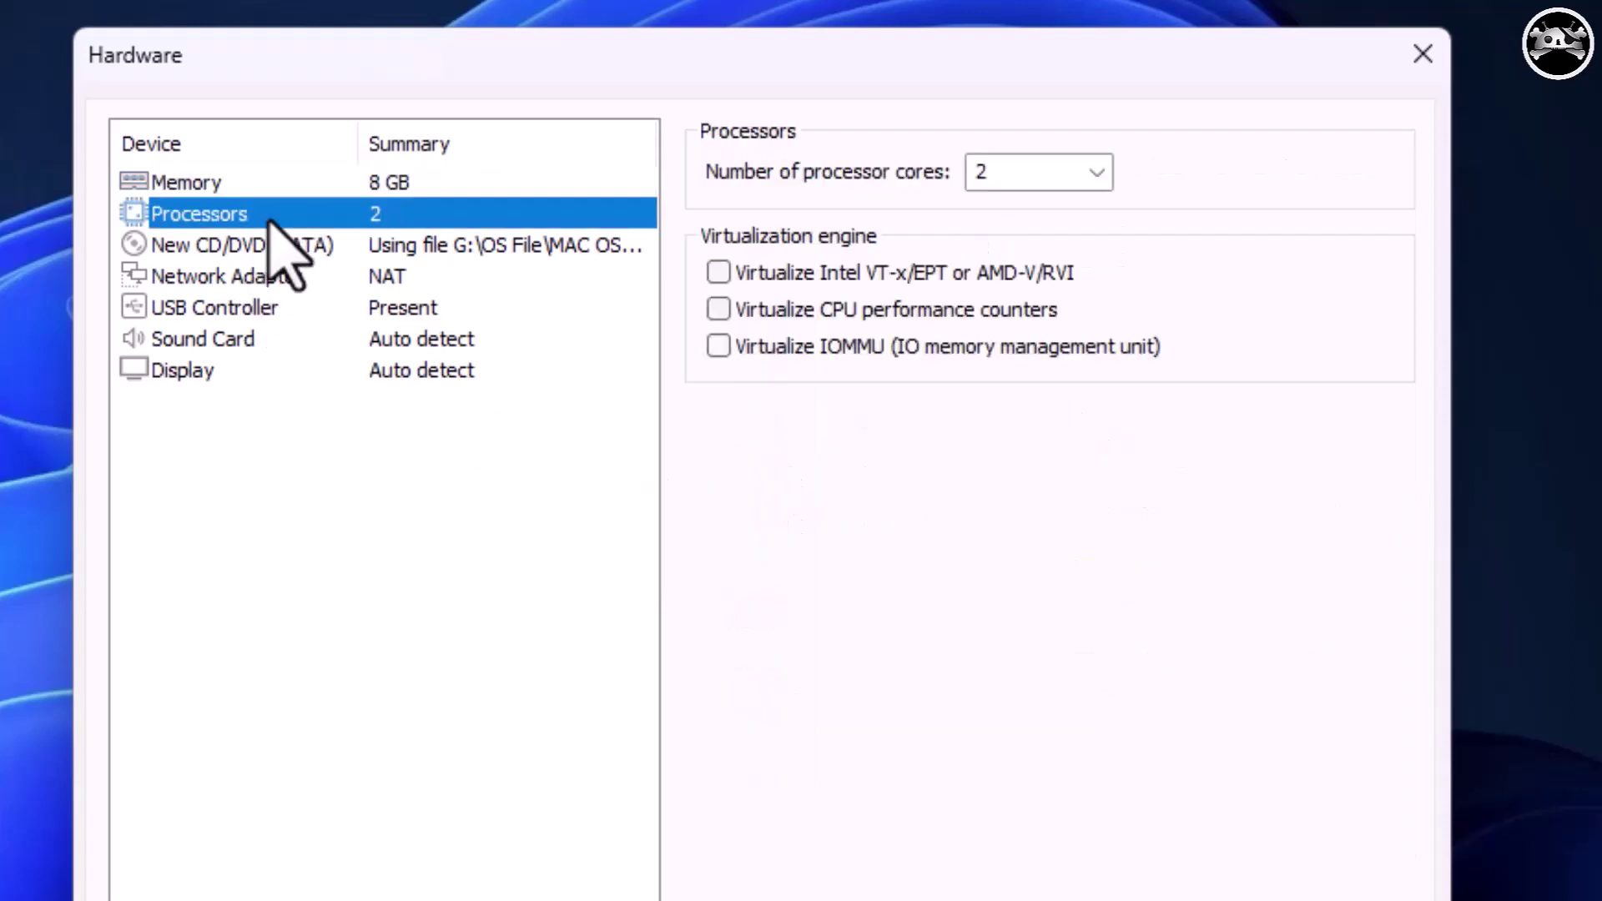
key("Tab")
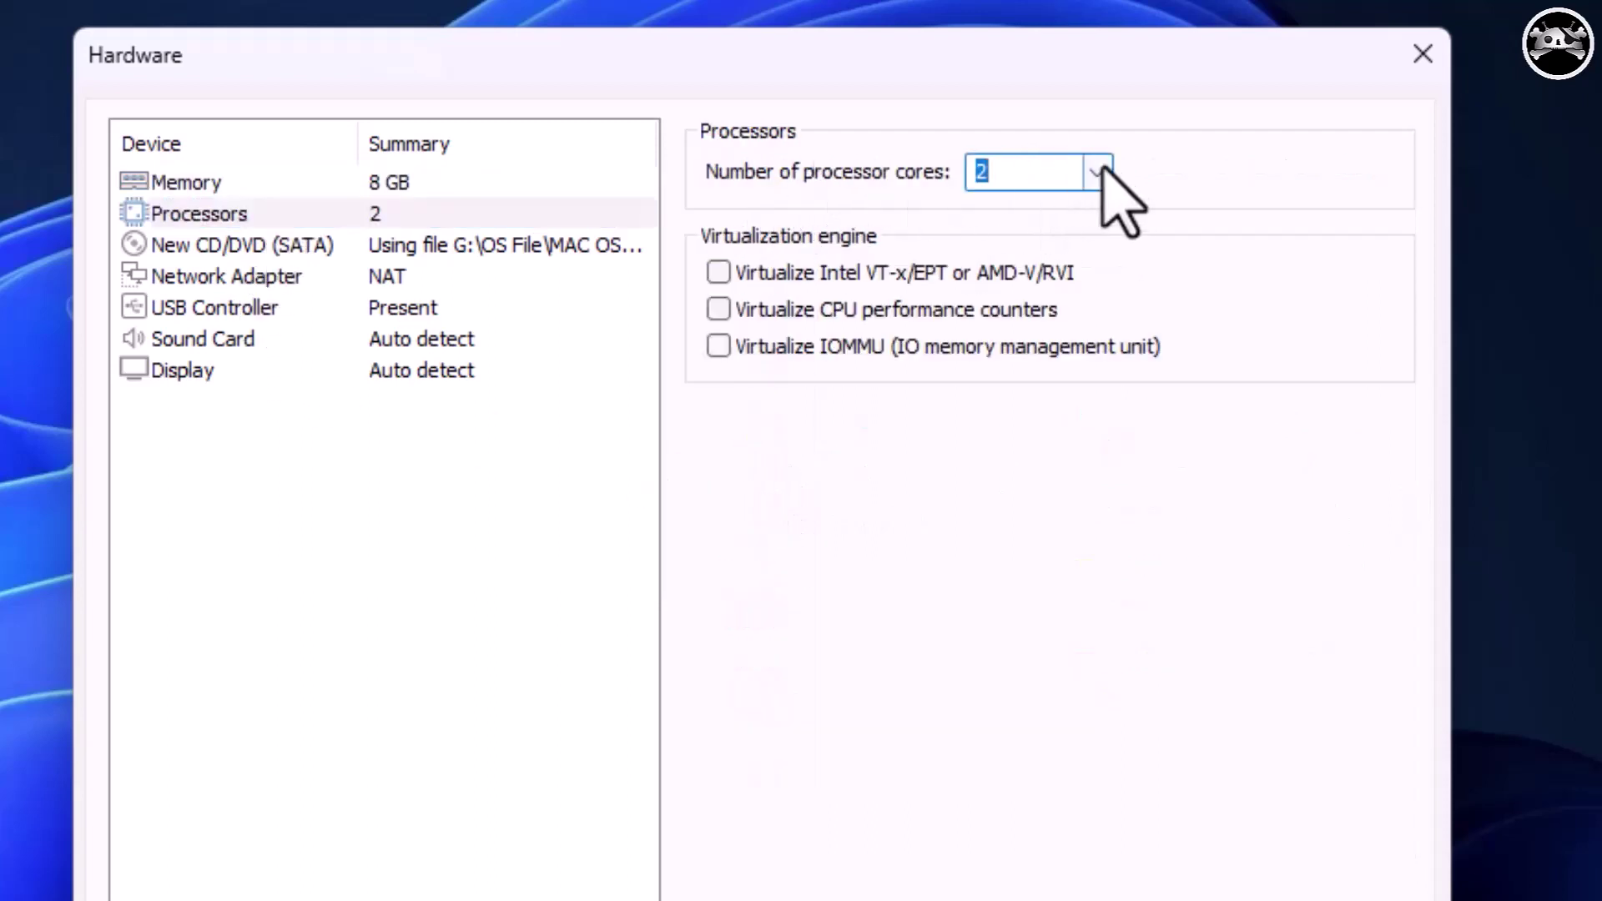
left_click(1096, 172)
left_click(1085, 273)
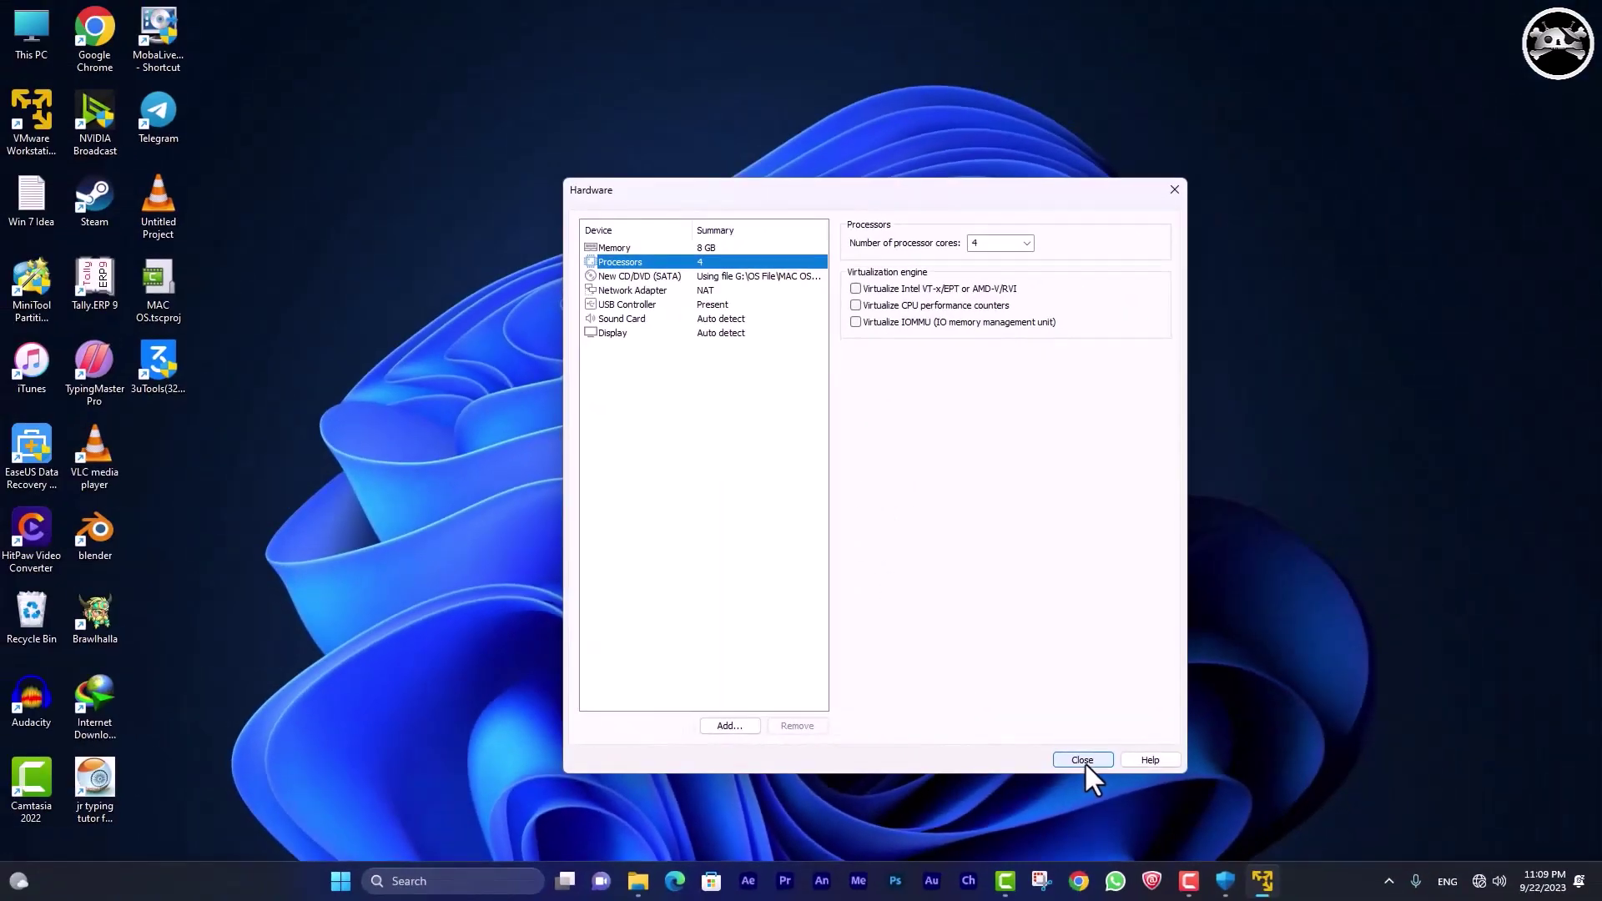
Close the hardware settings, finish creating MAC OS 13, and power it on.
left_click(1176, 734)
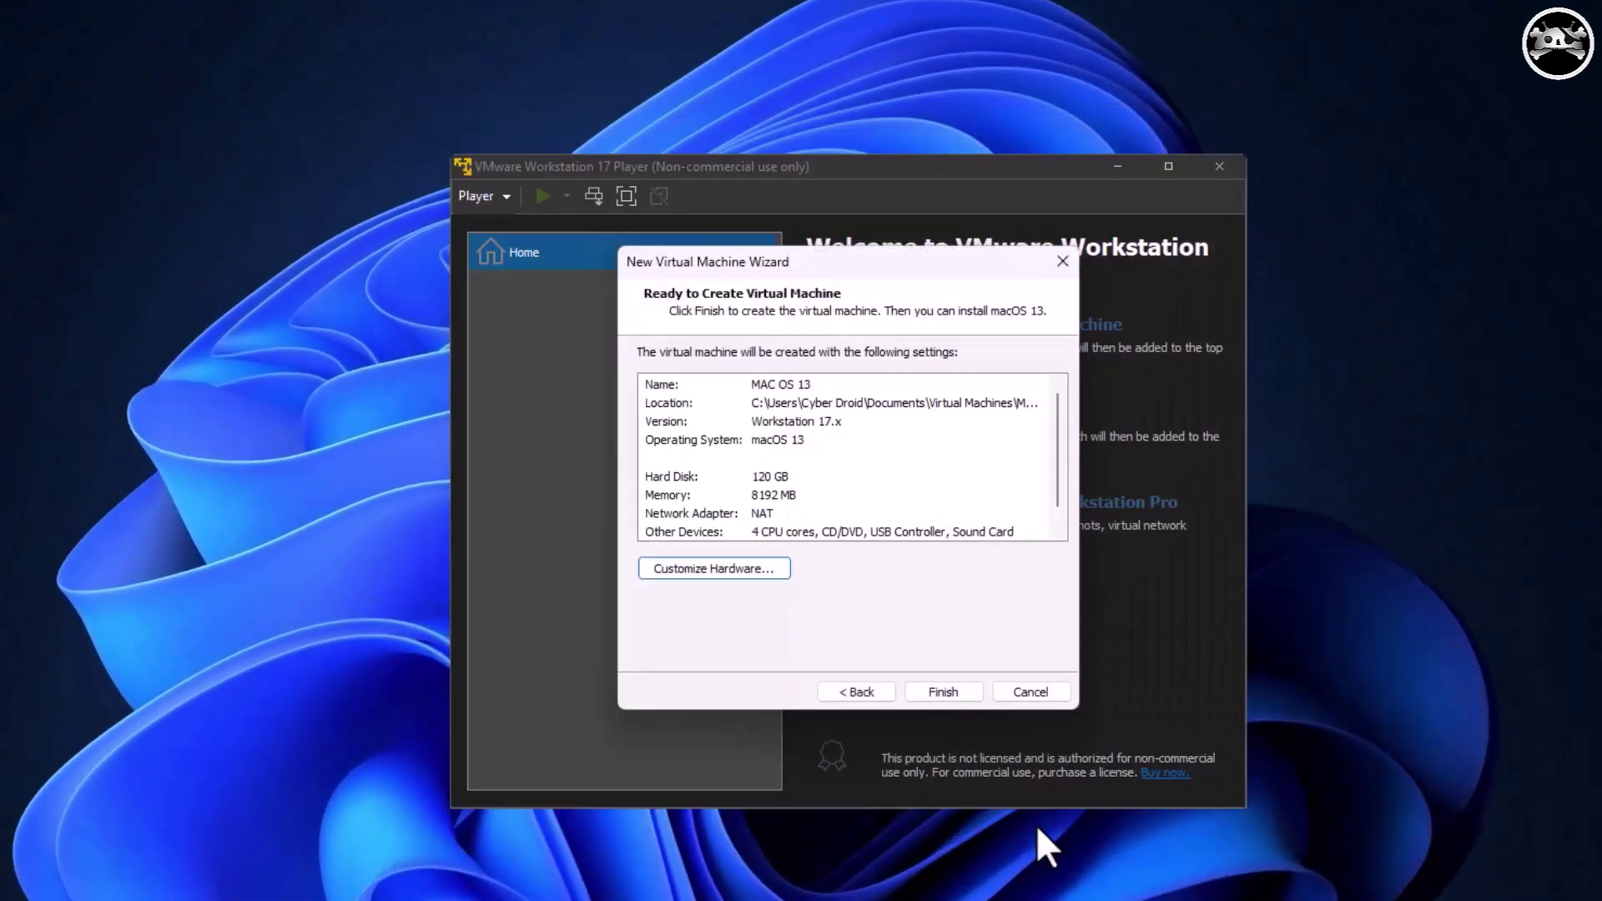
left_click(941, 688)
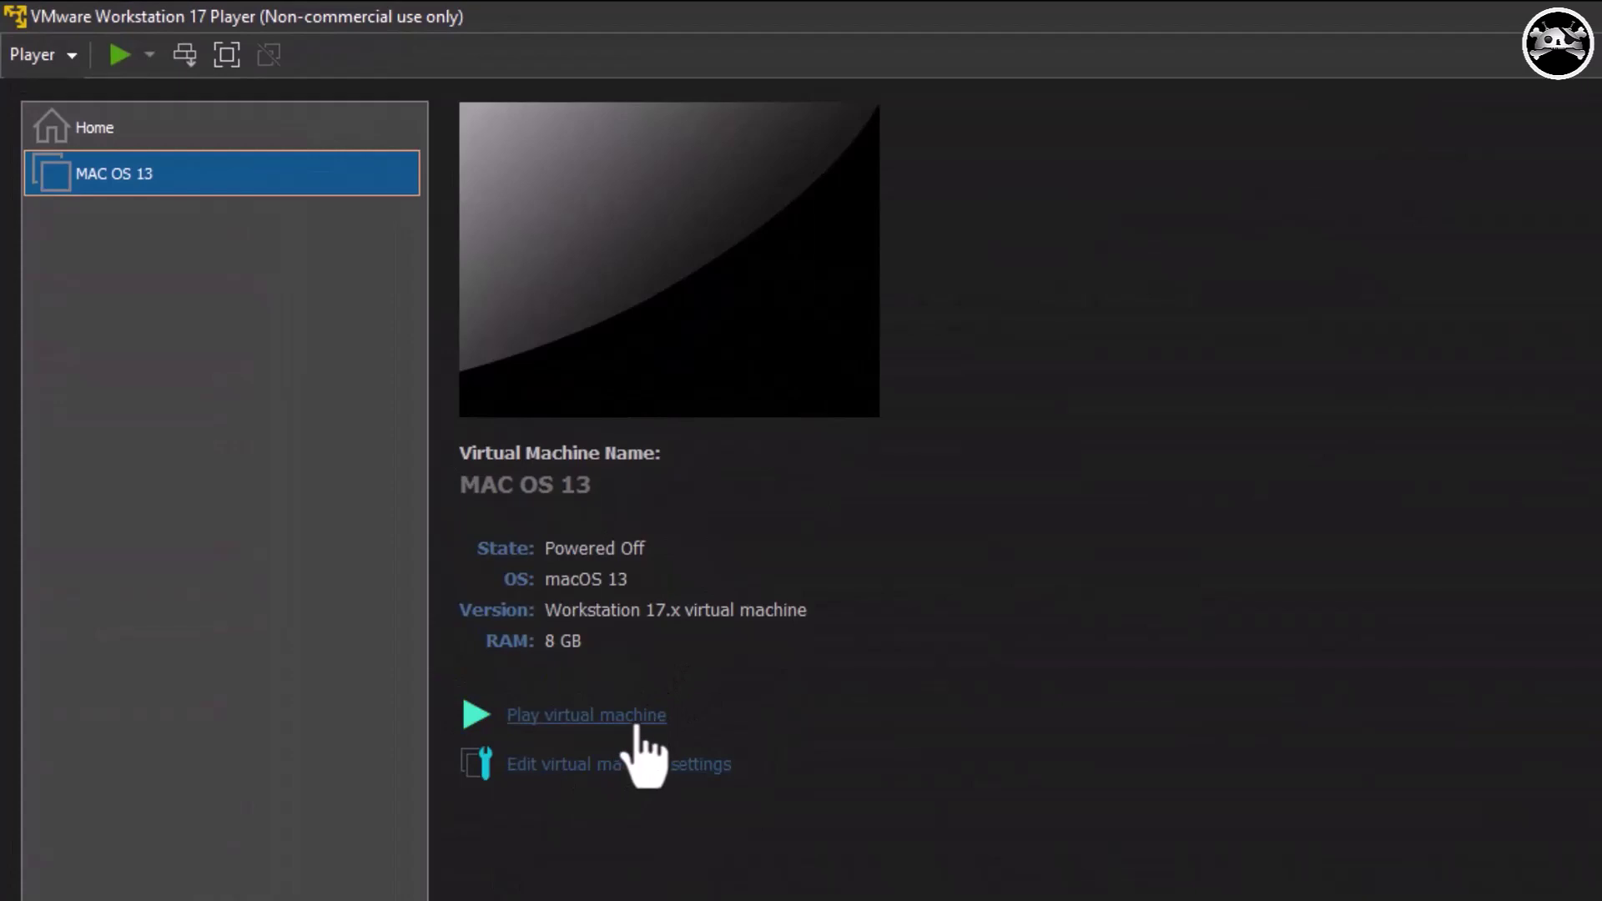
left_click(636, 720)
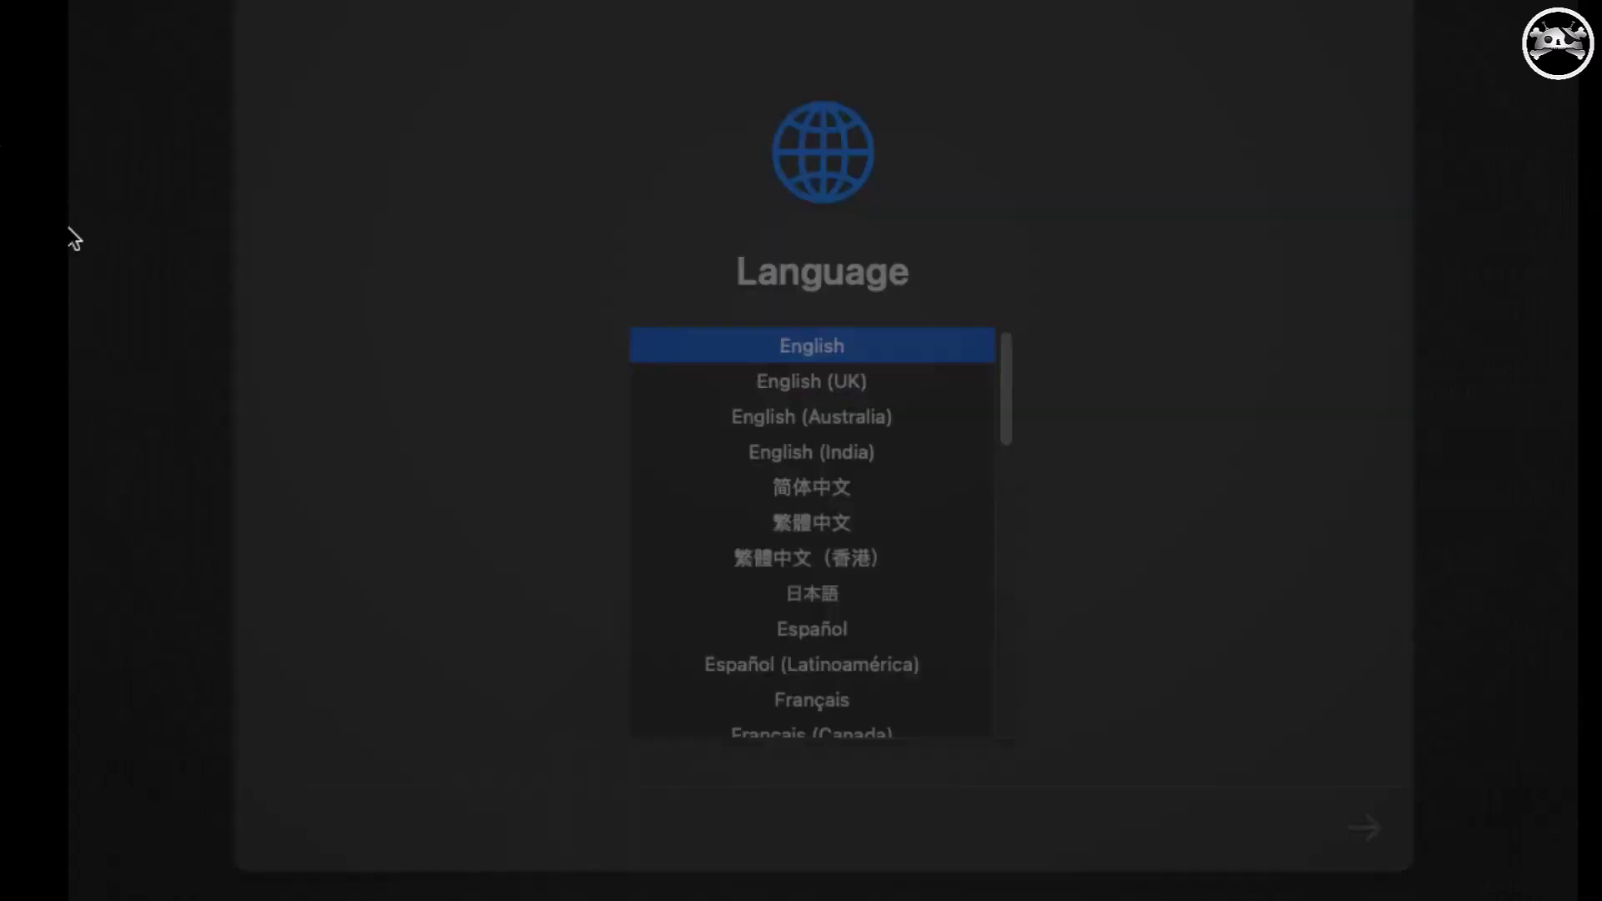
Open Disk Utility in Recovery, show all devices, and select the VMware virtual drive.
key("Return")
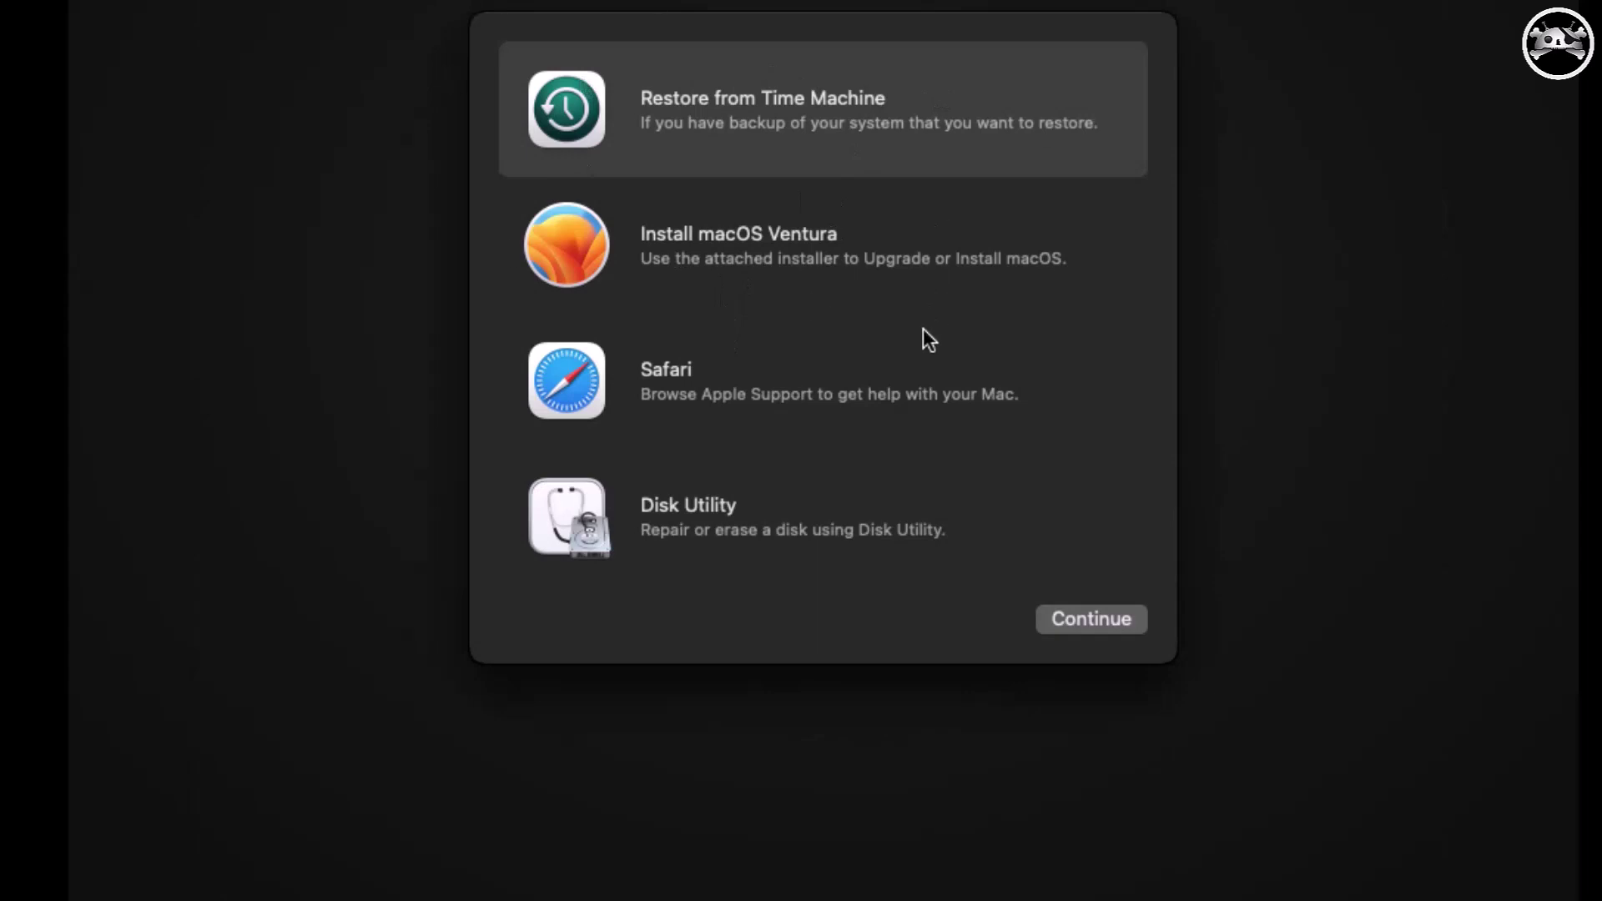
left_click(649, 538)
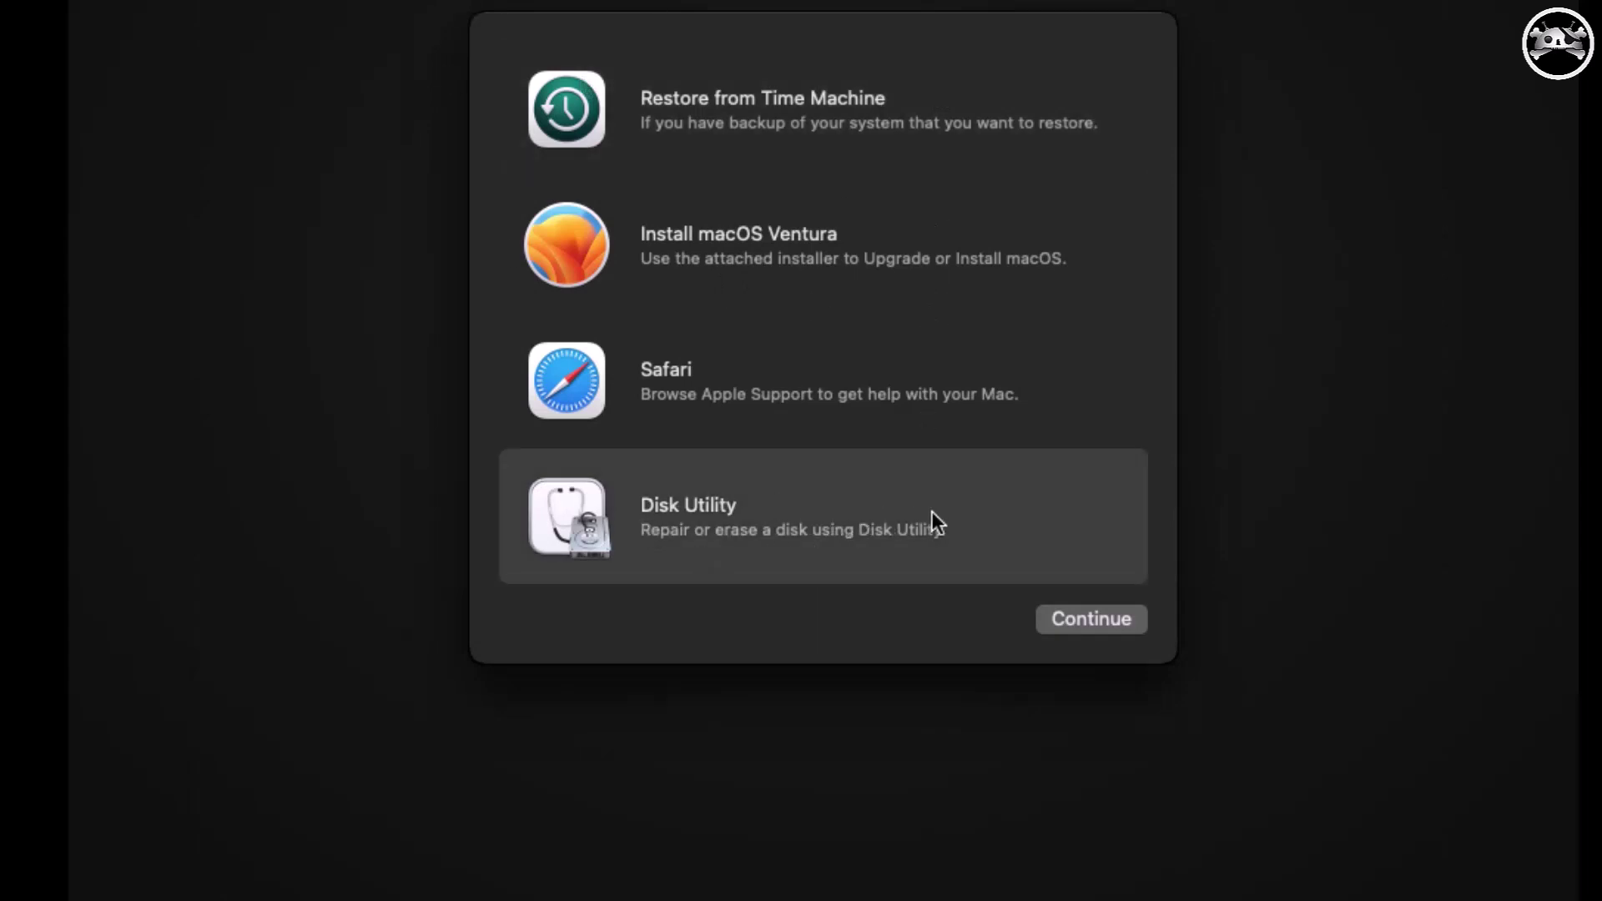
left_click(1111, 628)
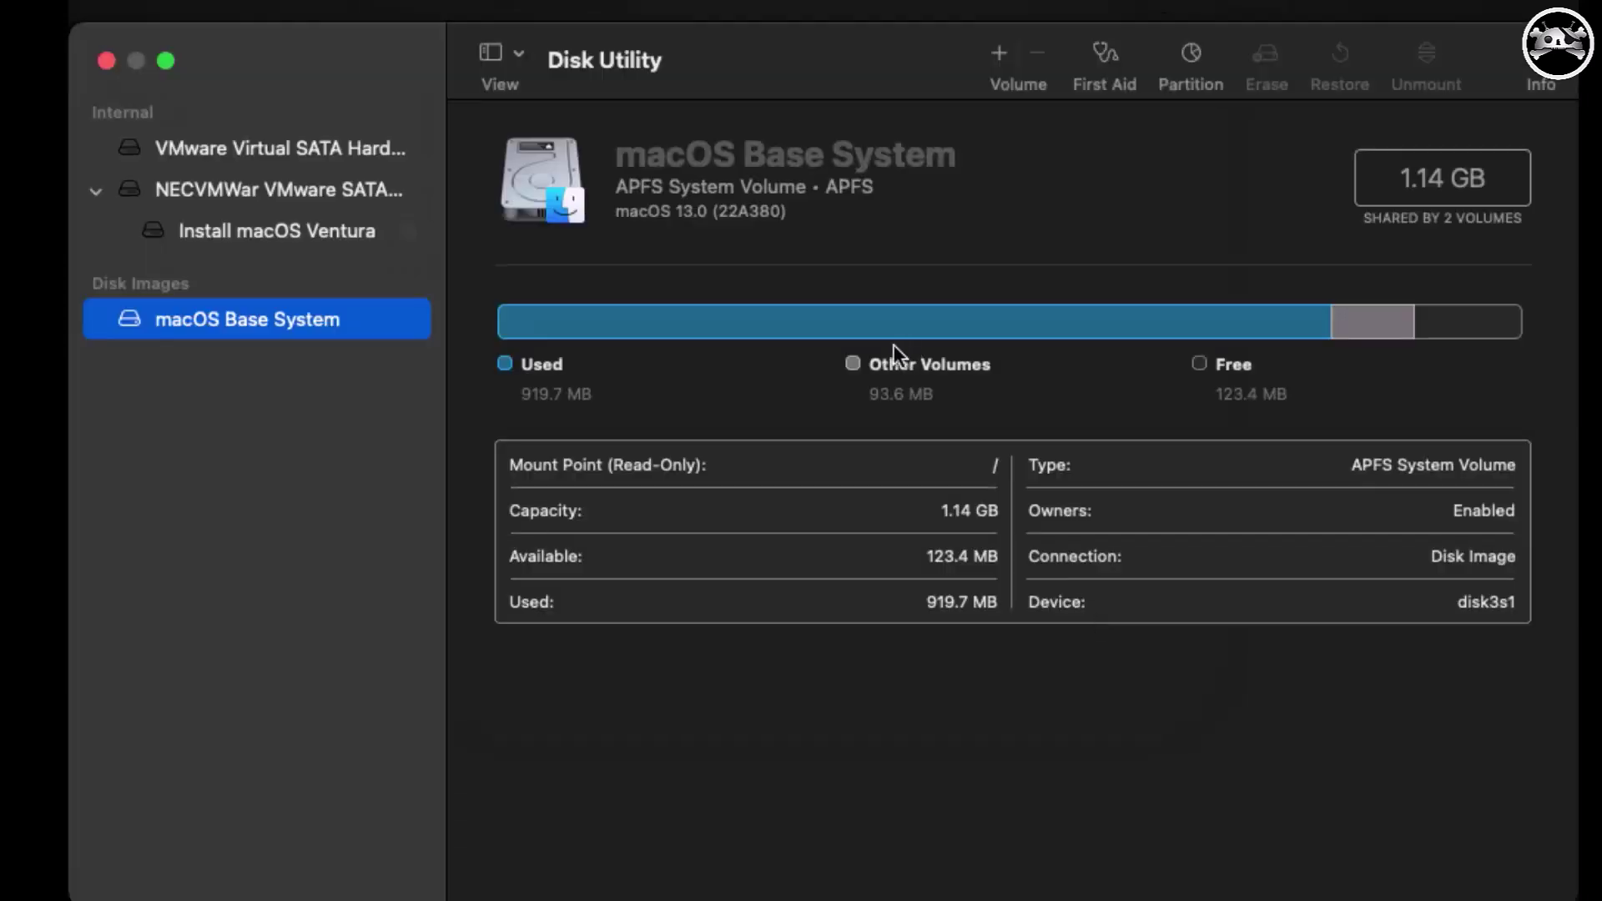
left_click(519, 64)
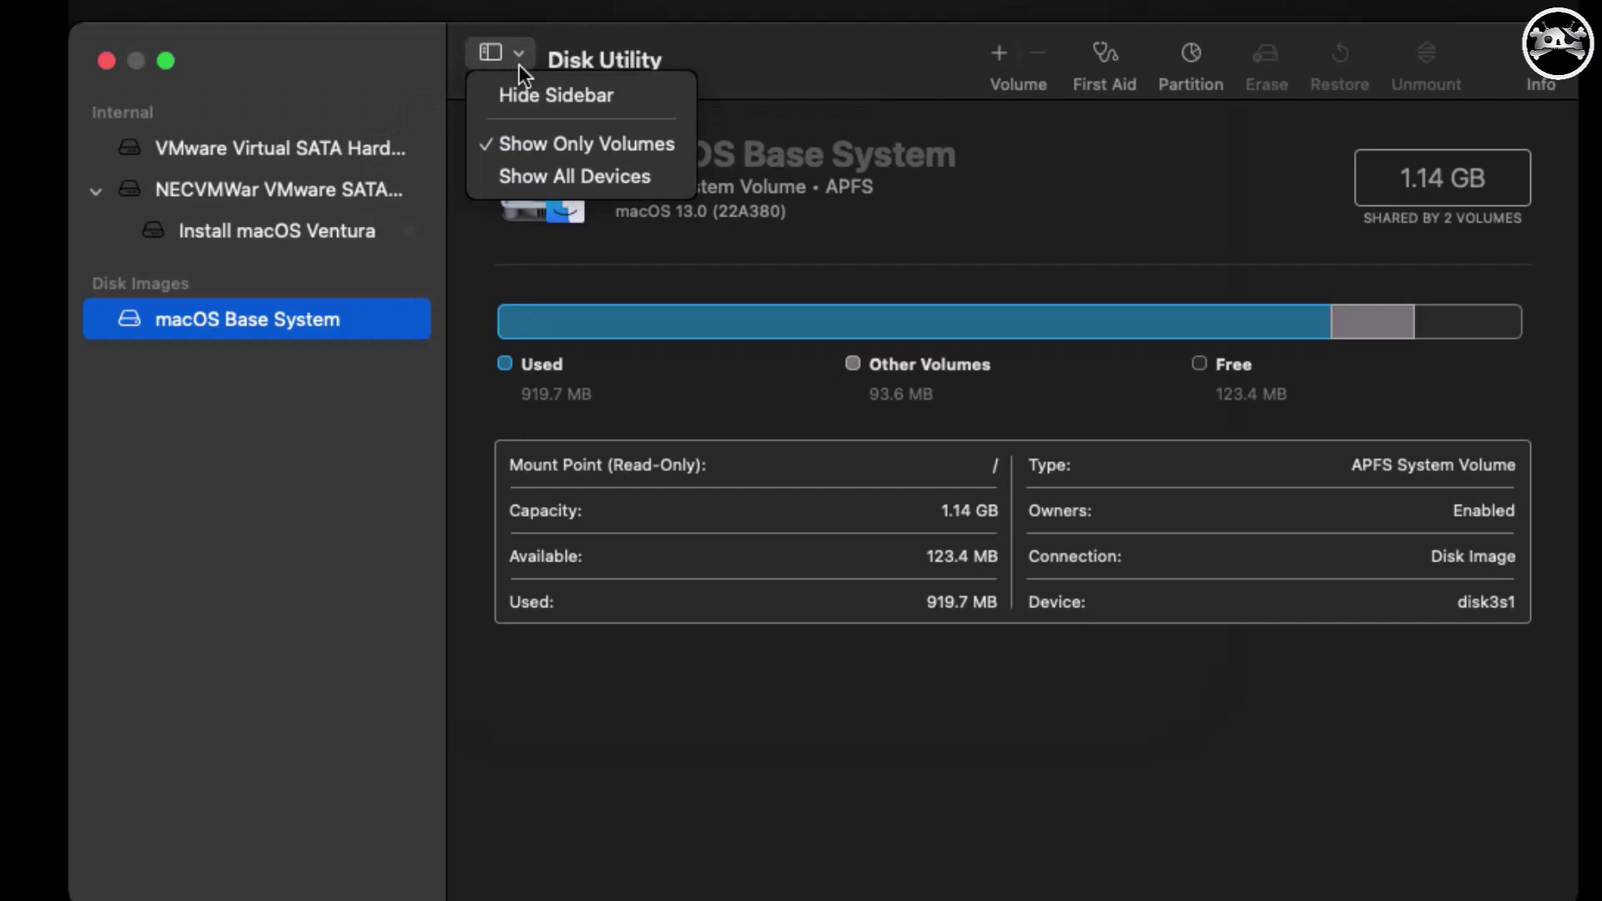
left_click(569, 177)
left_click(238, 164)
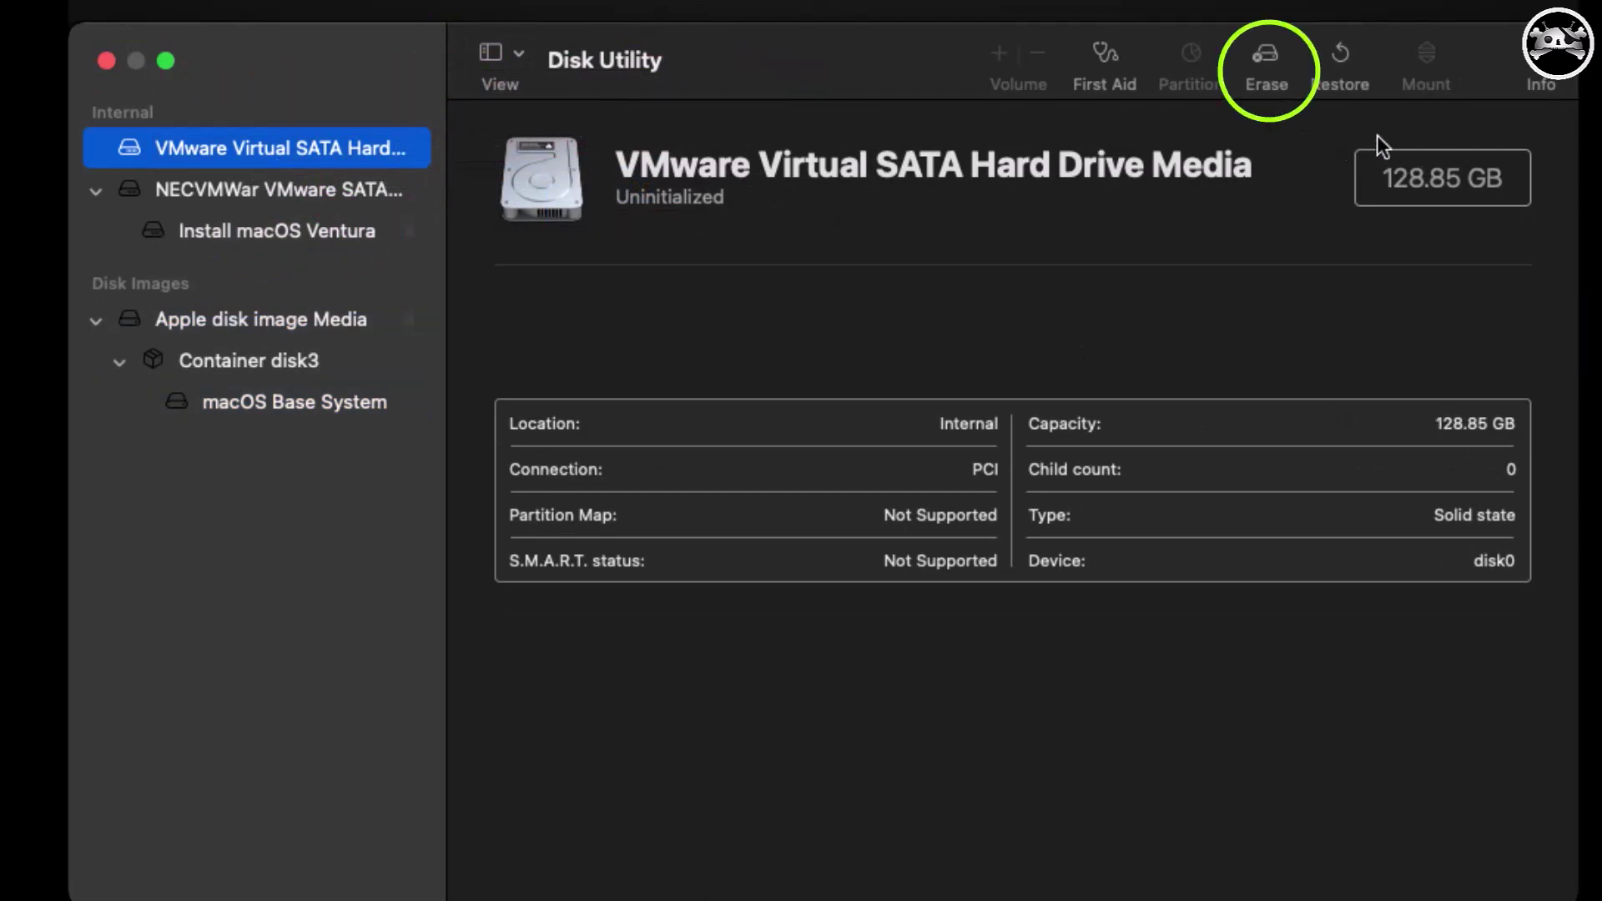
Erase the drive as APFS volume named 'MAC OS 13' and close the report.
left_click(1264, 56)
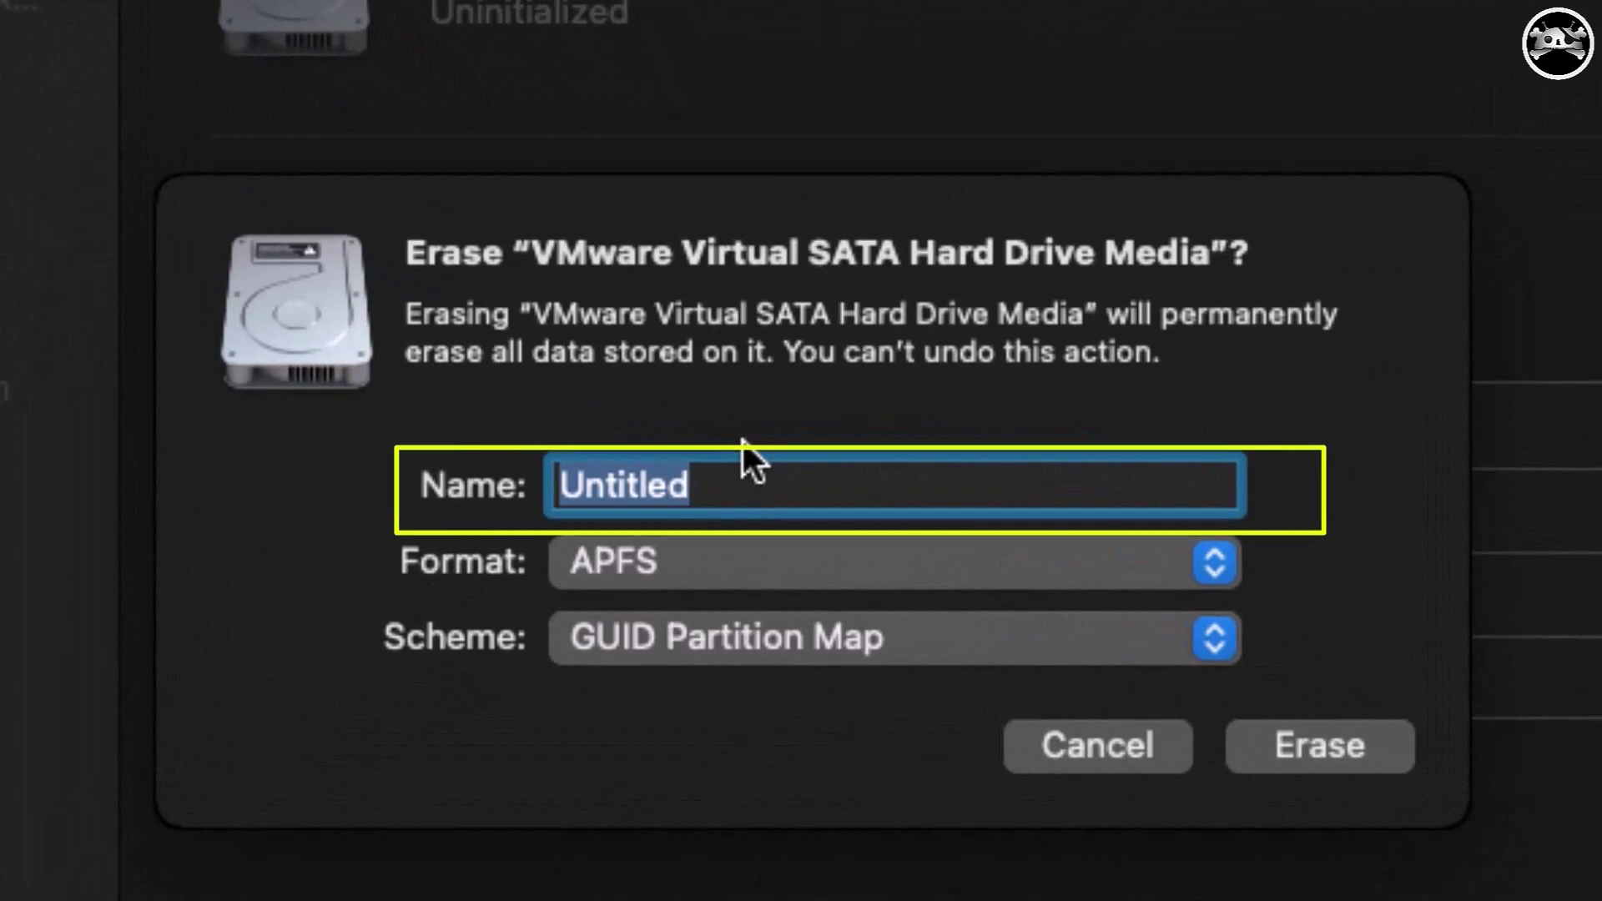
type("MAC OS 13")
left_click(723, 575)
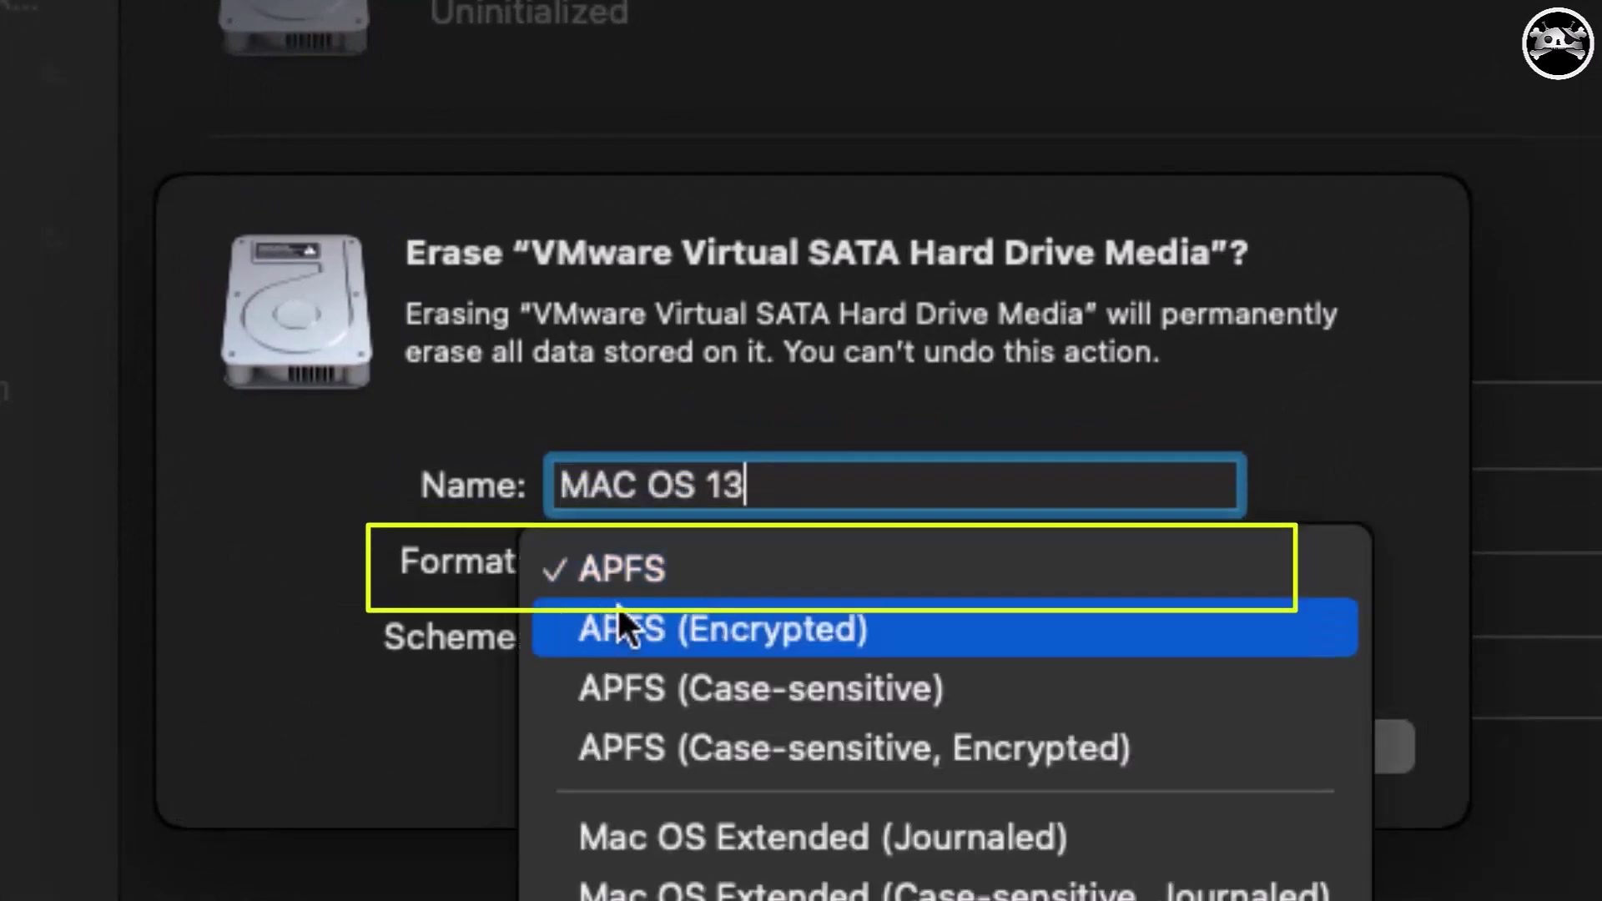
left_click(687, 567)
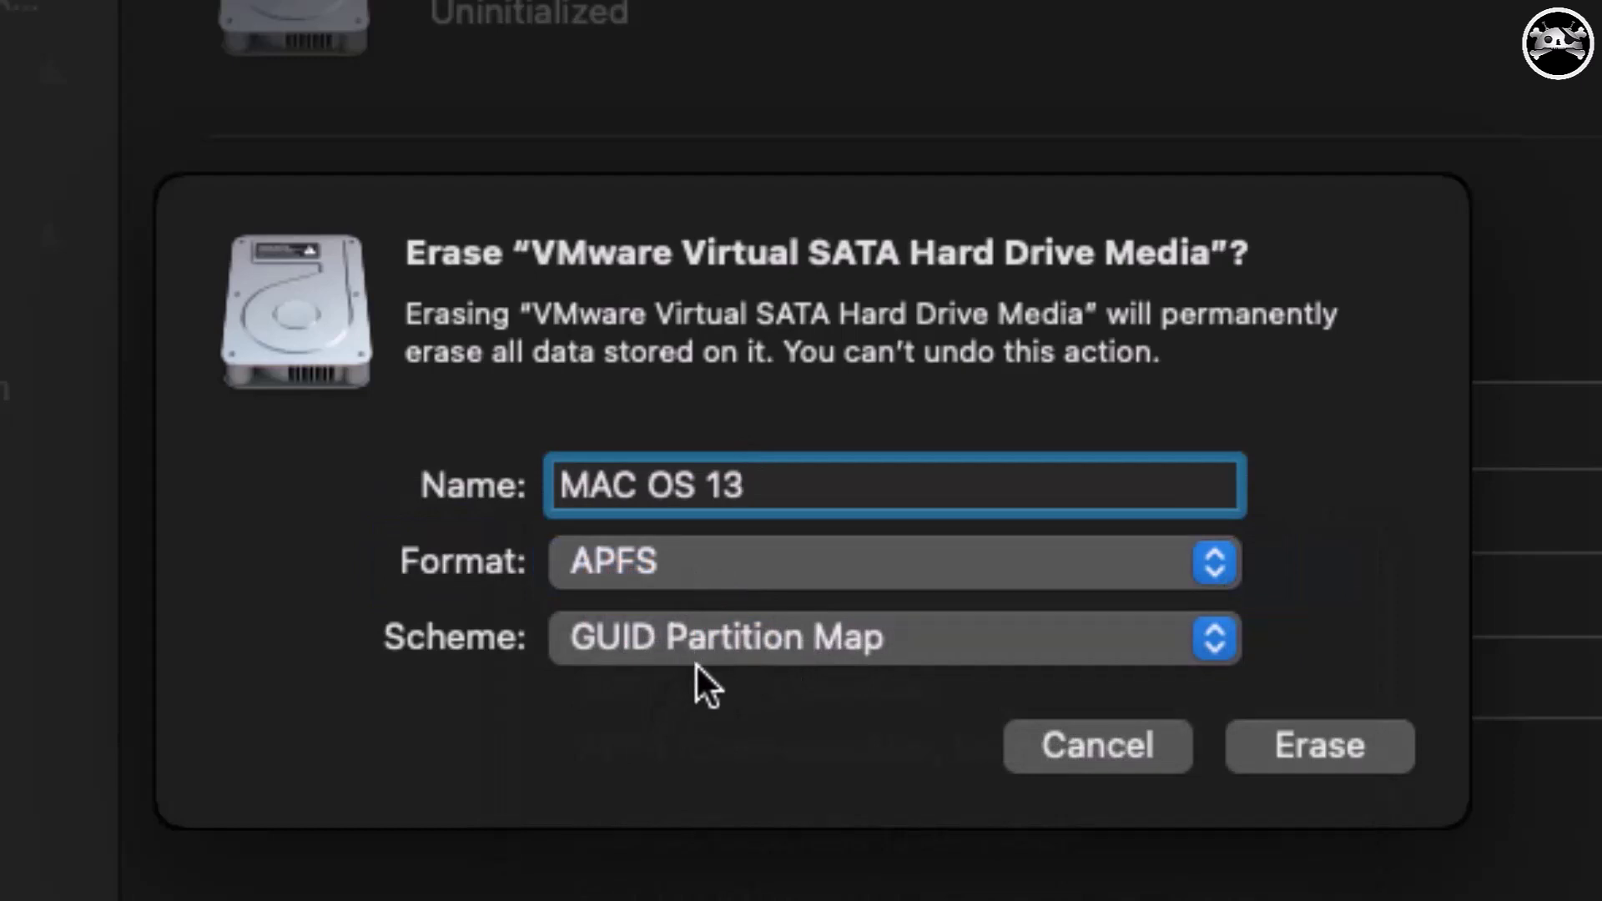
left_click(1312, 755)
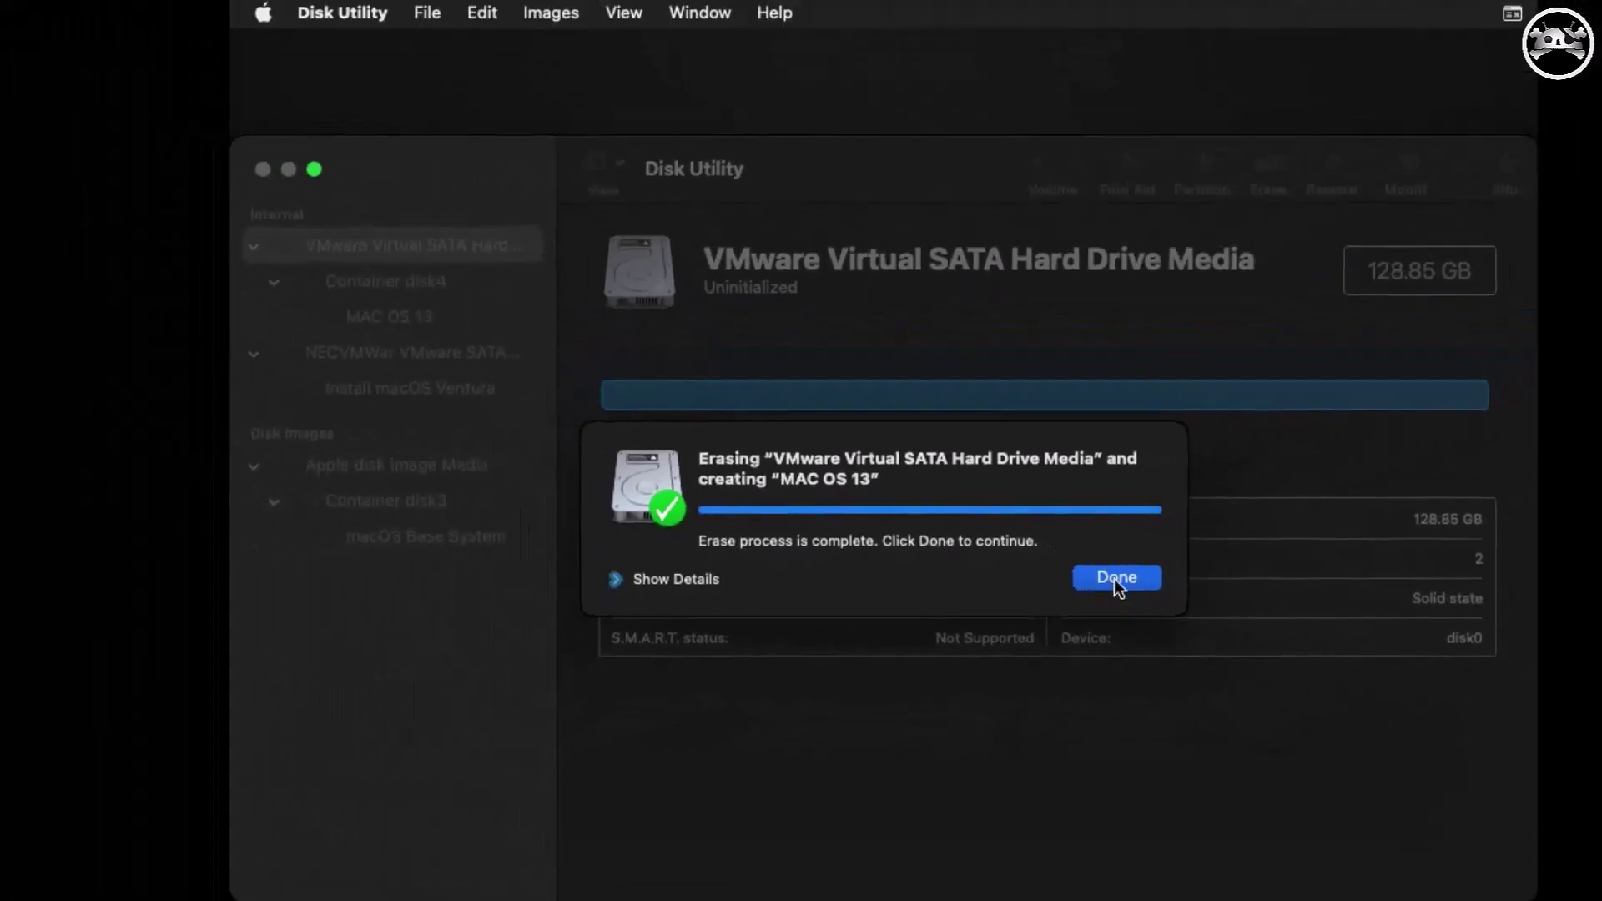
left_click(1305, 630)
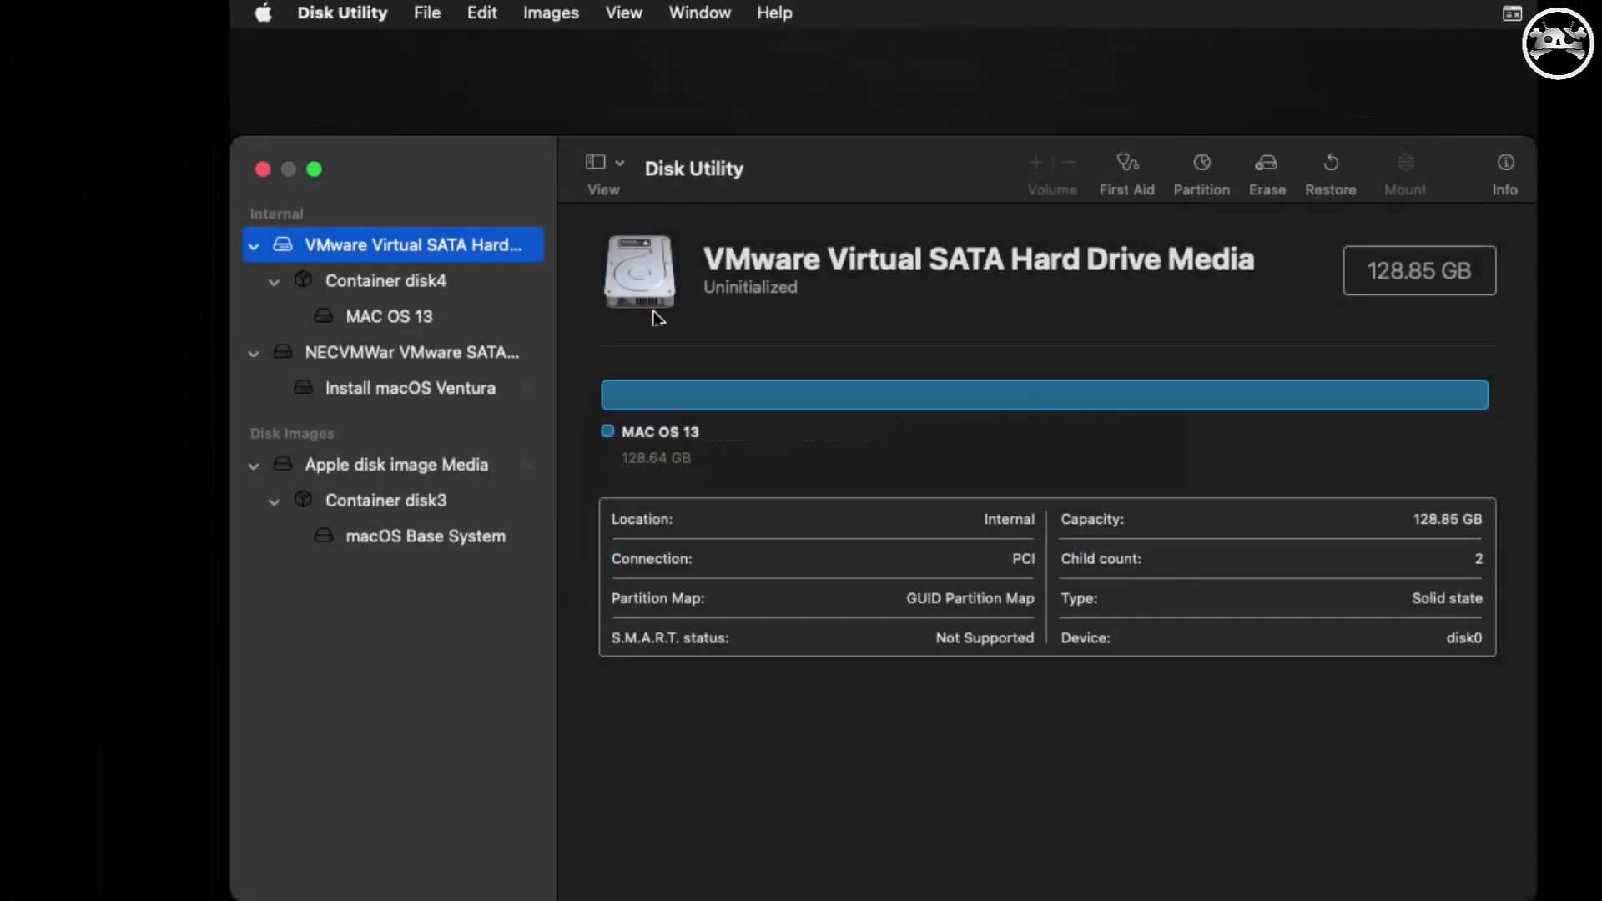
Quit Disk Utility and launch the Install macOS Ventura installer.
left_click(263, 170)
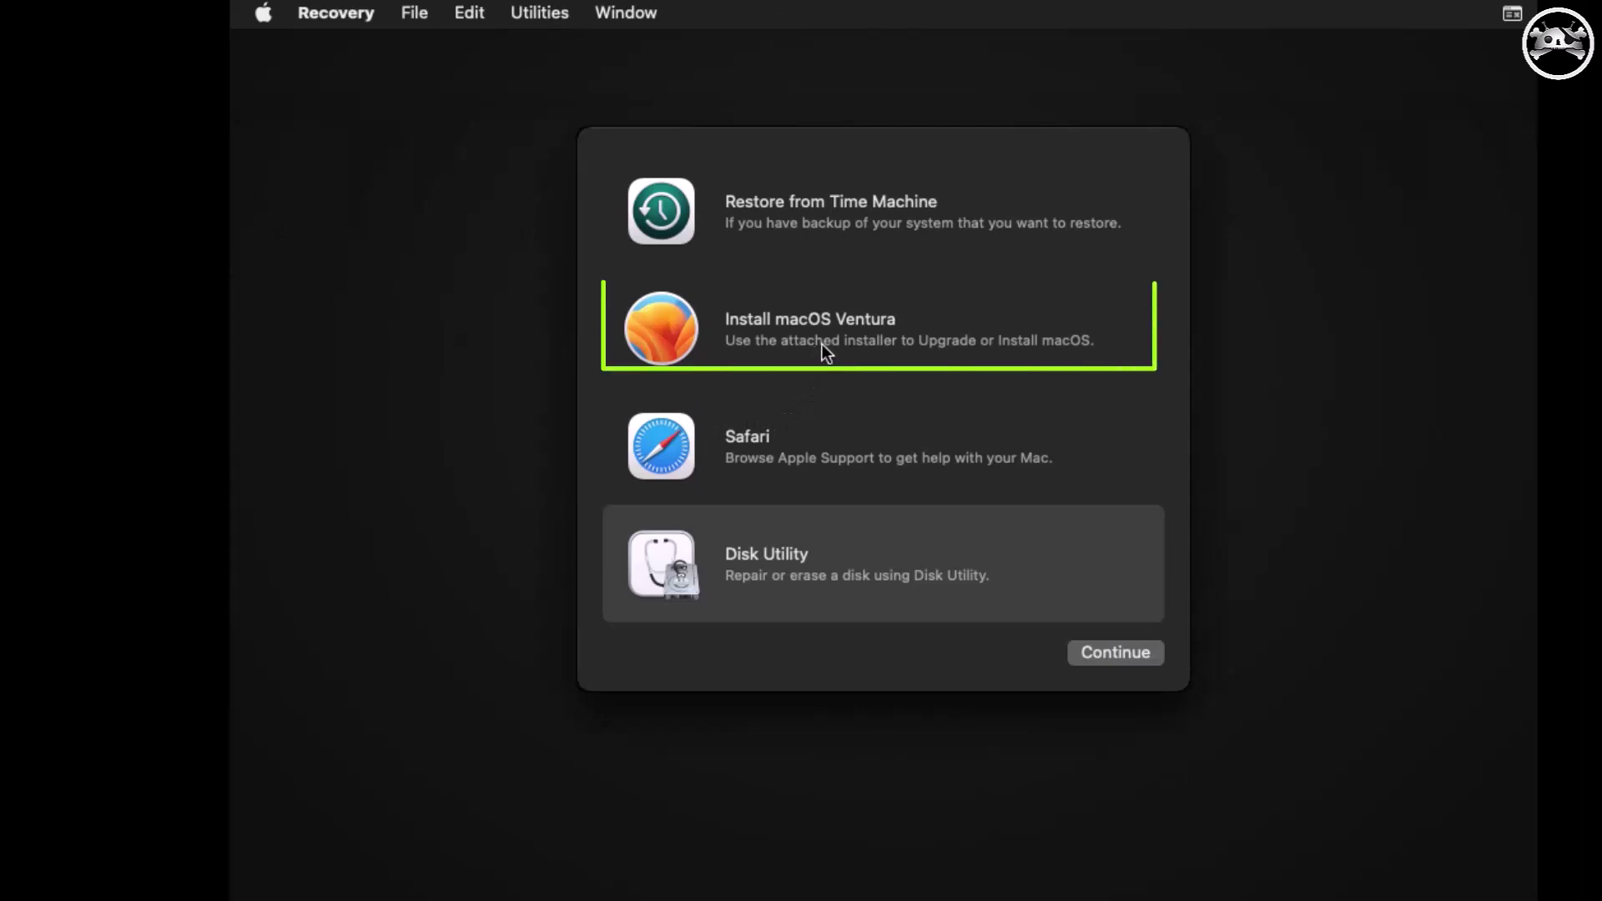
left_click(779, 349)
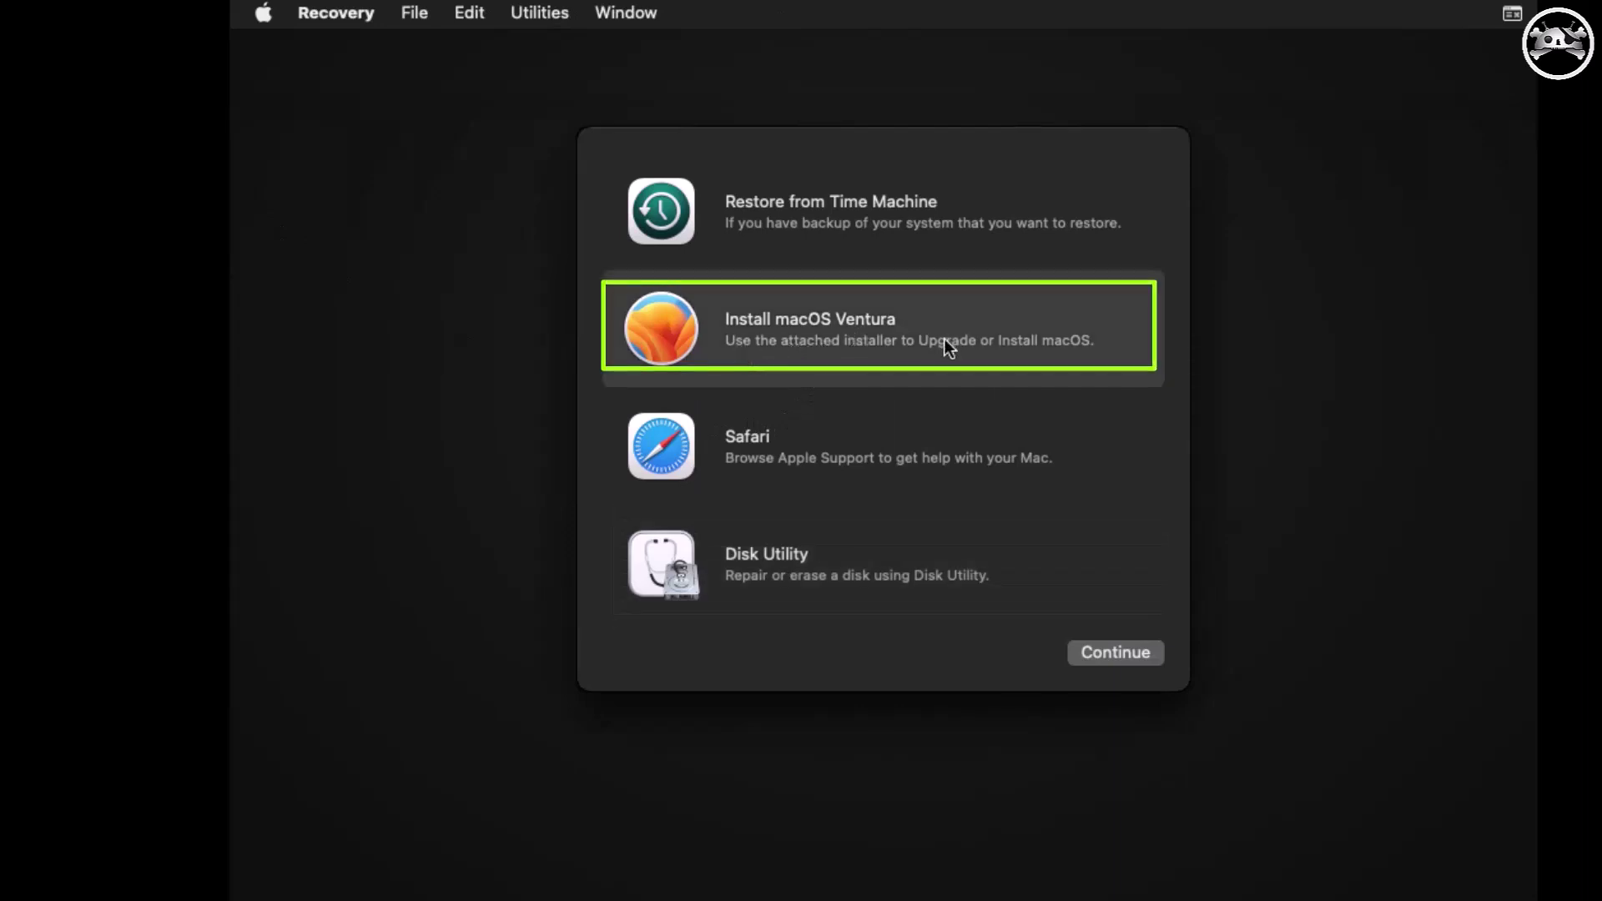
left_click(1126, 659)
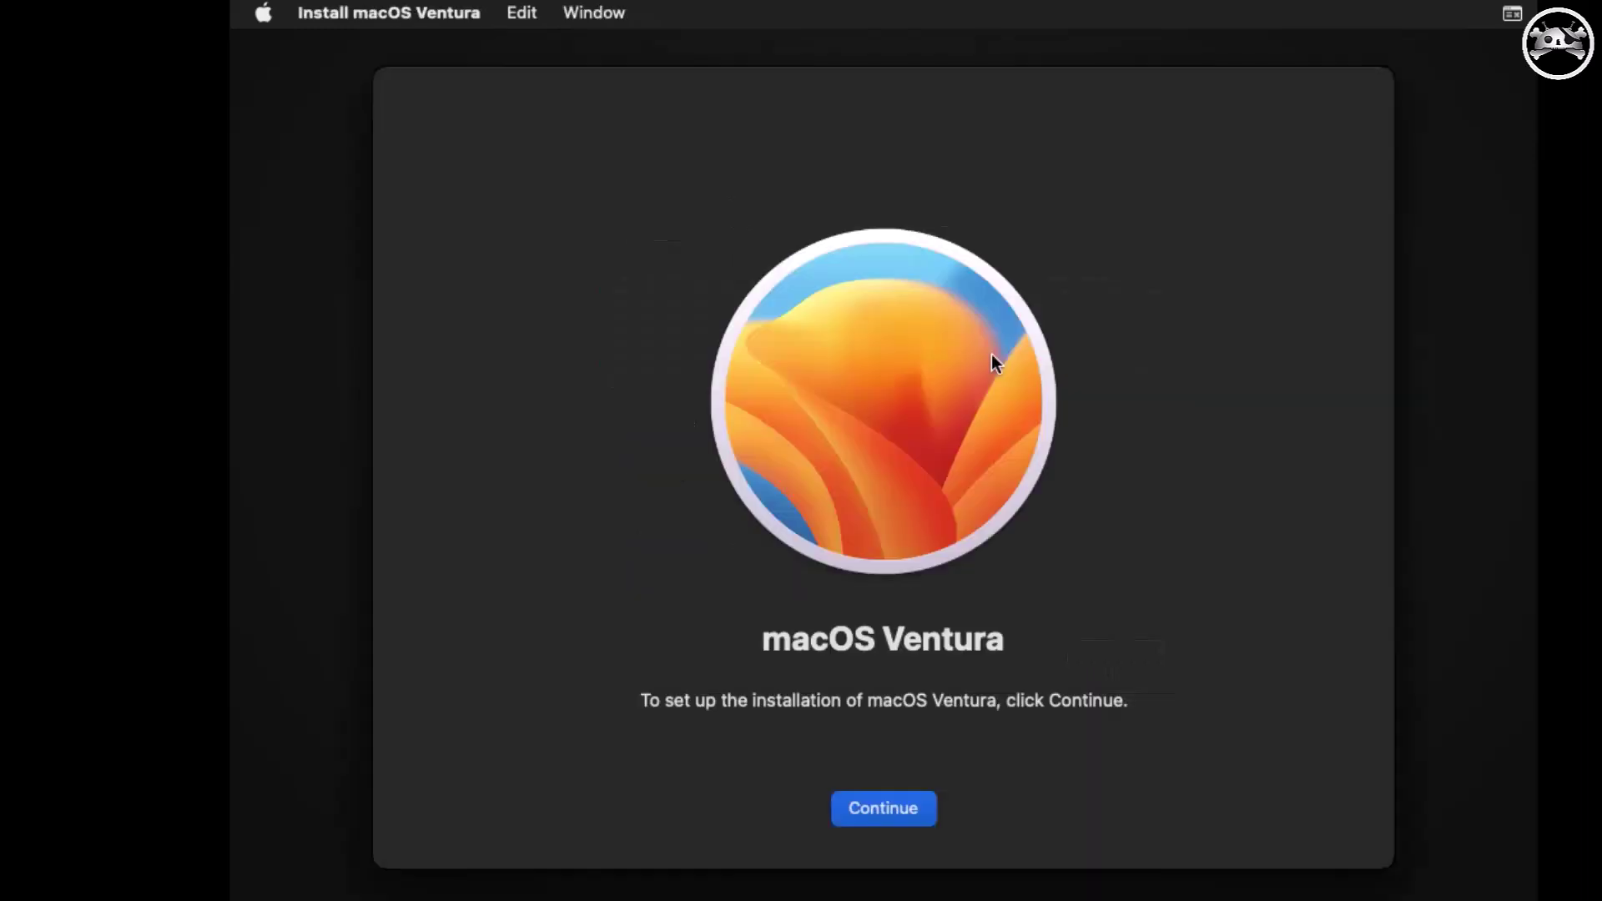
Accept the software licence and install macOS Ventura onto the MAC OS 13 disk.
left_click(886, 816)
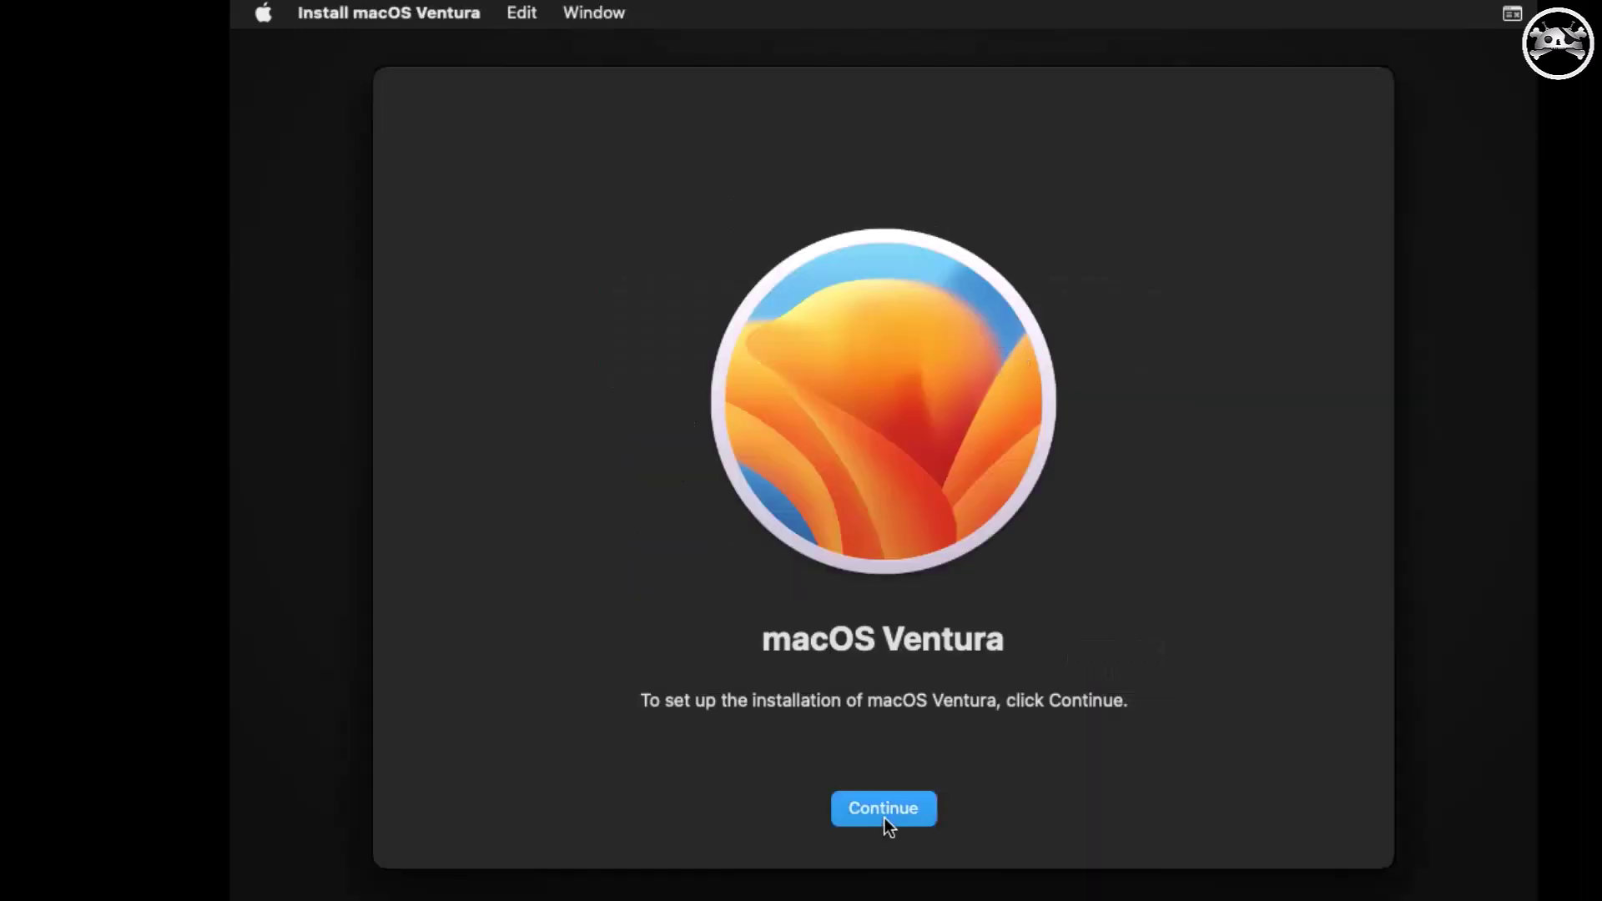
left_click(940, 808)
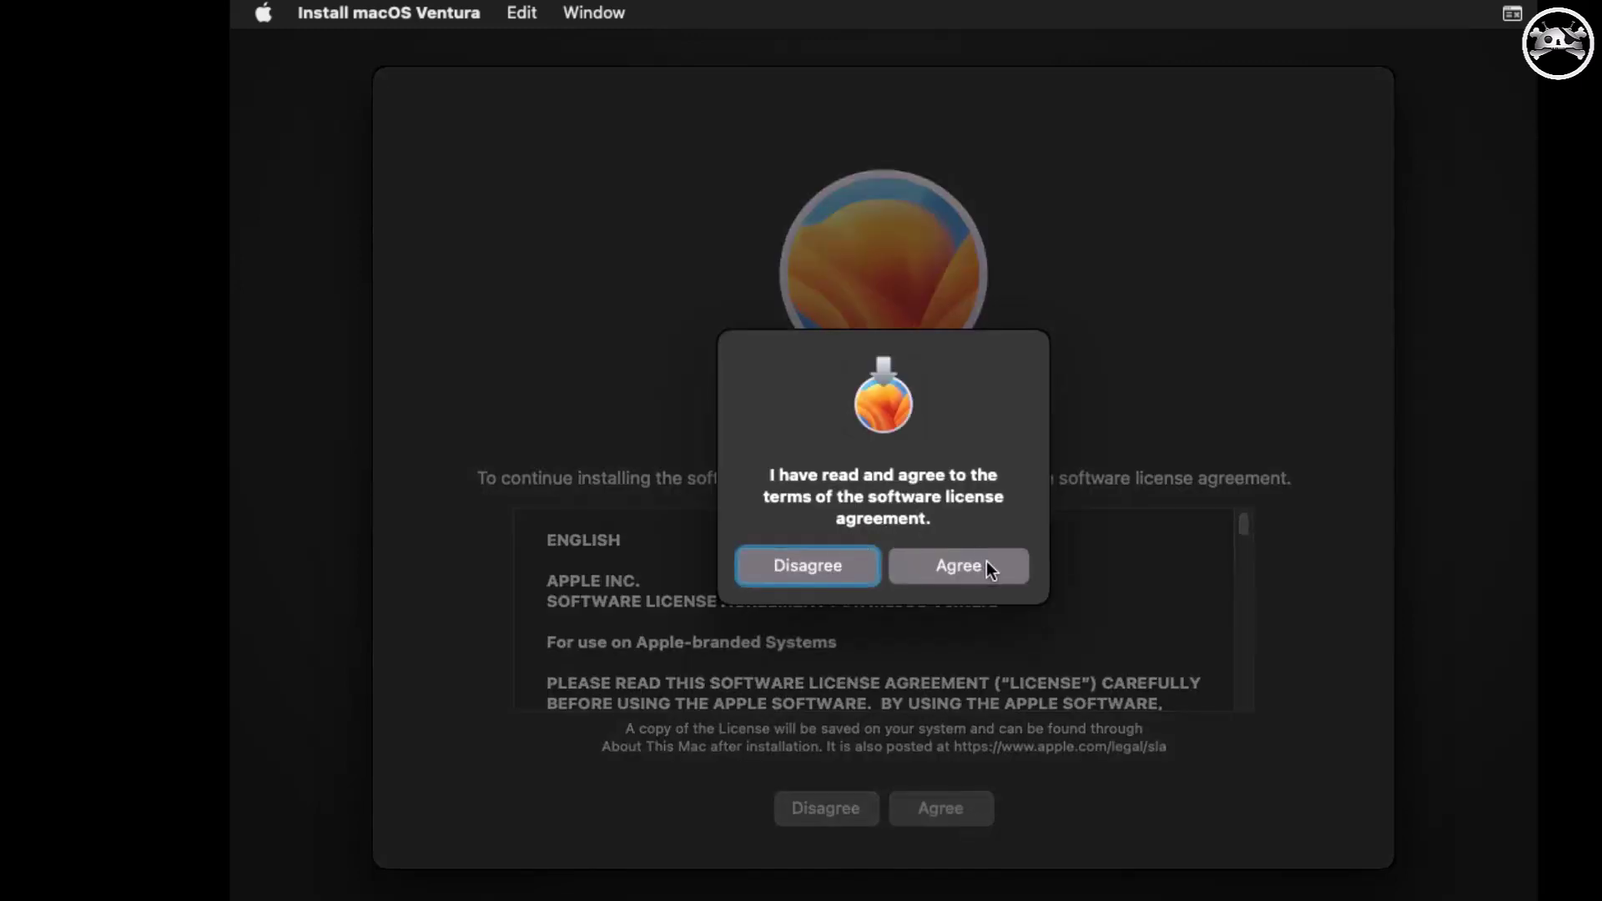
left_click(987, 569)
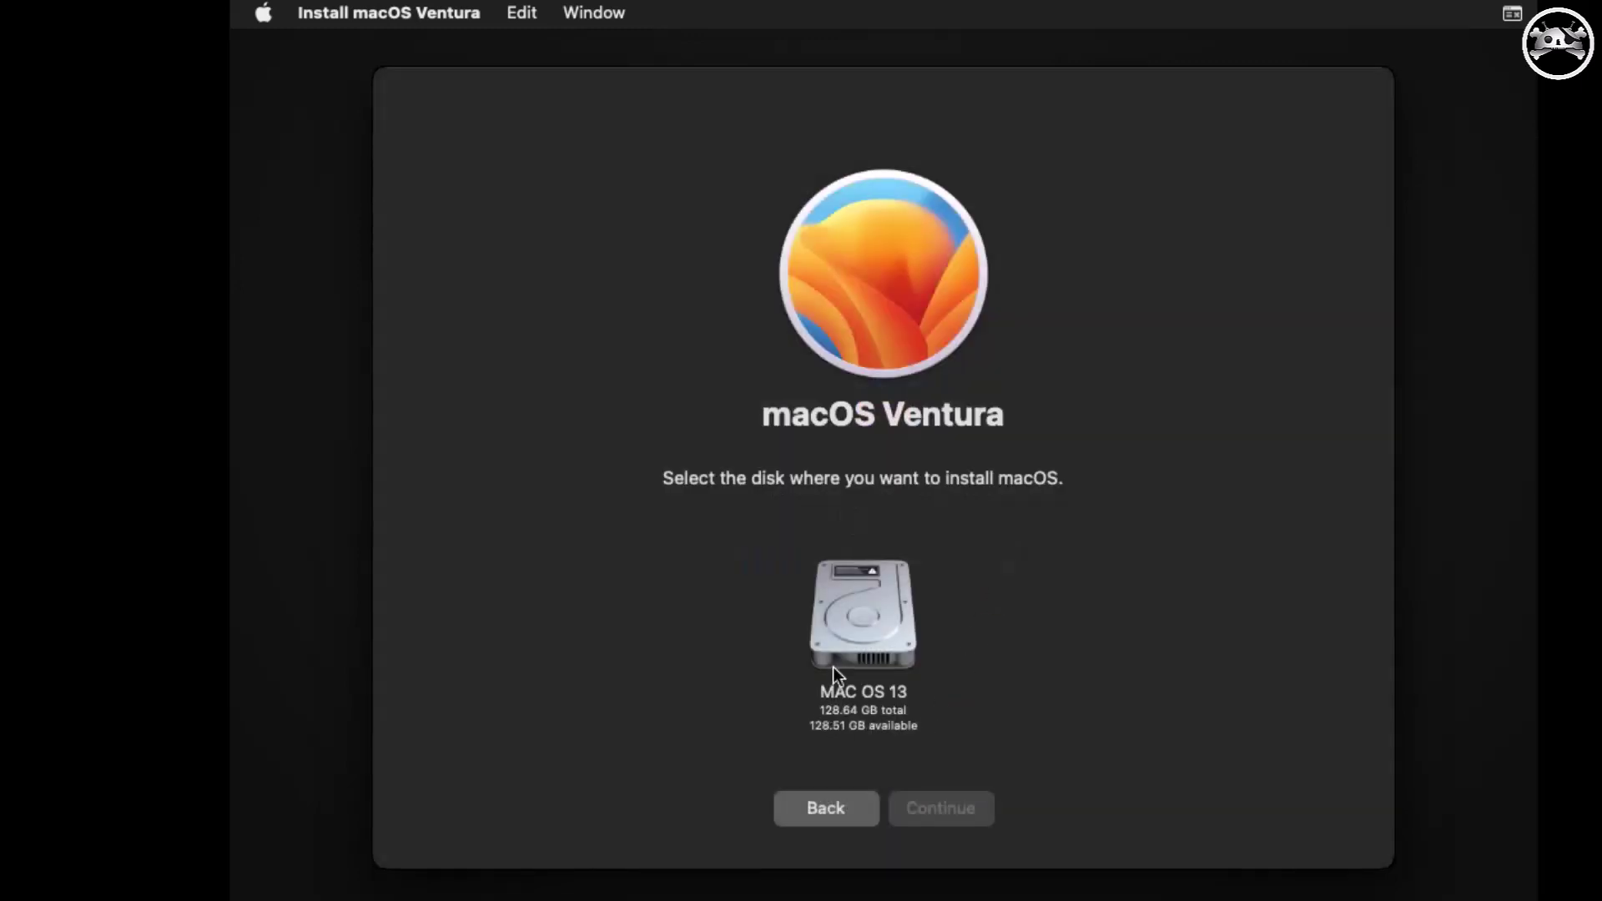
left_click(836, 664)
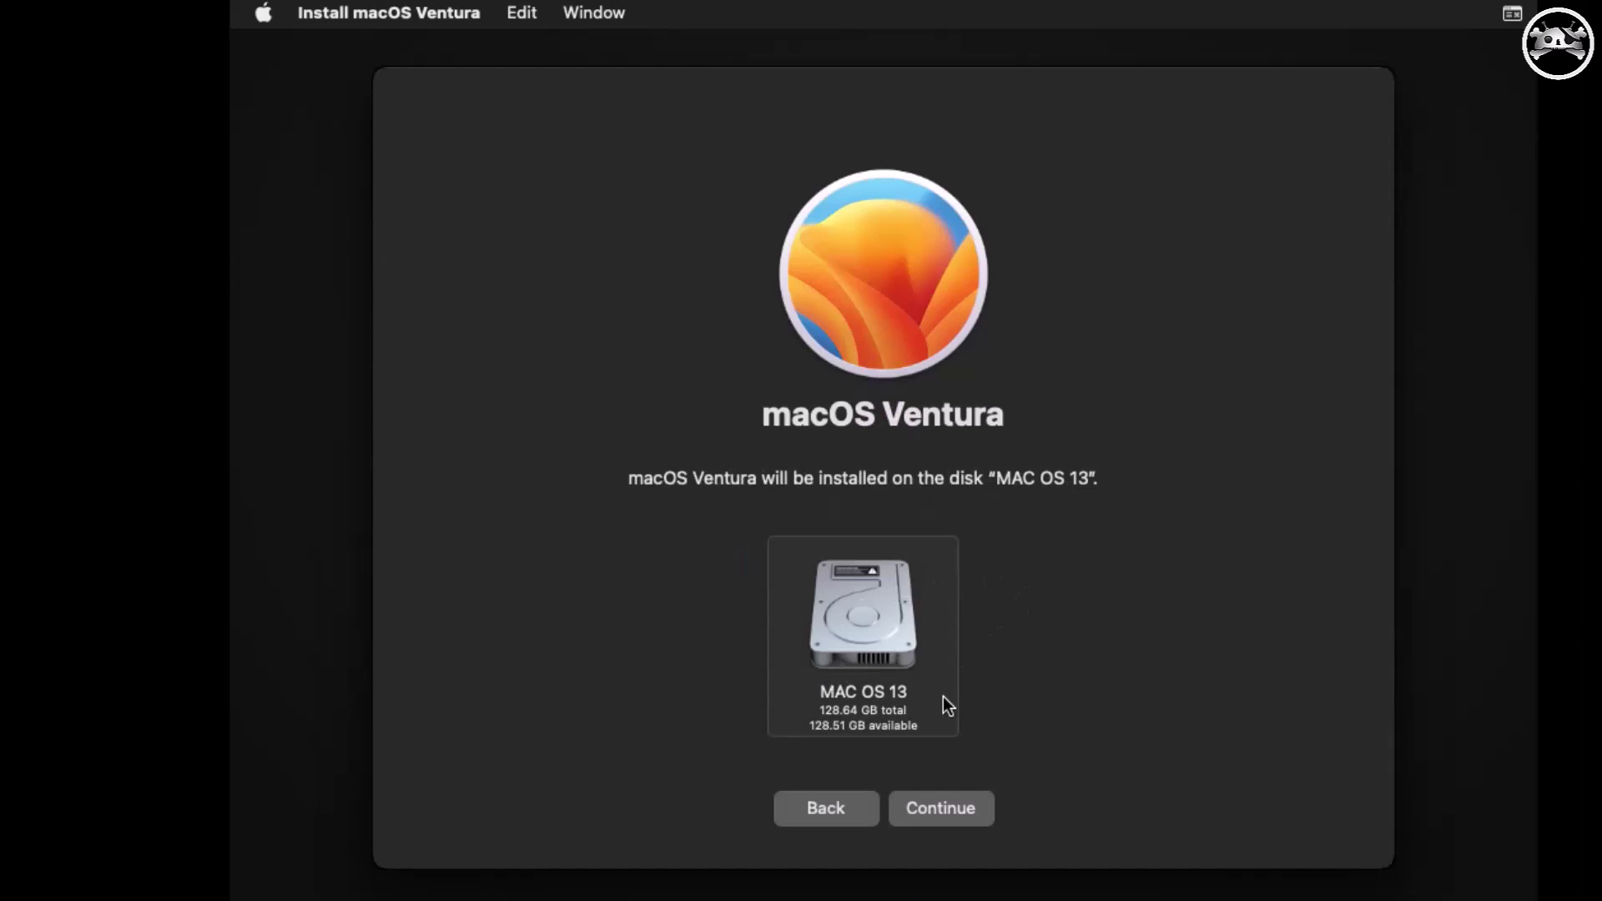
left_click(959, 808)
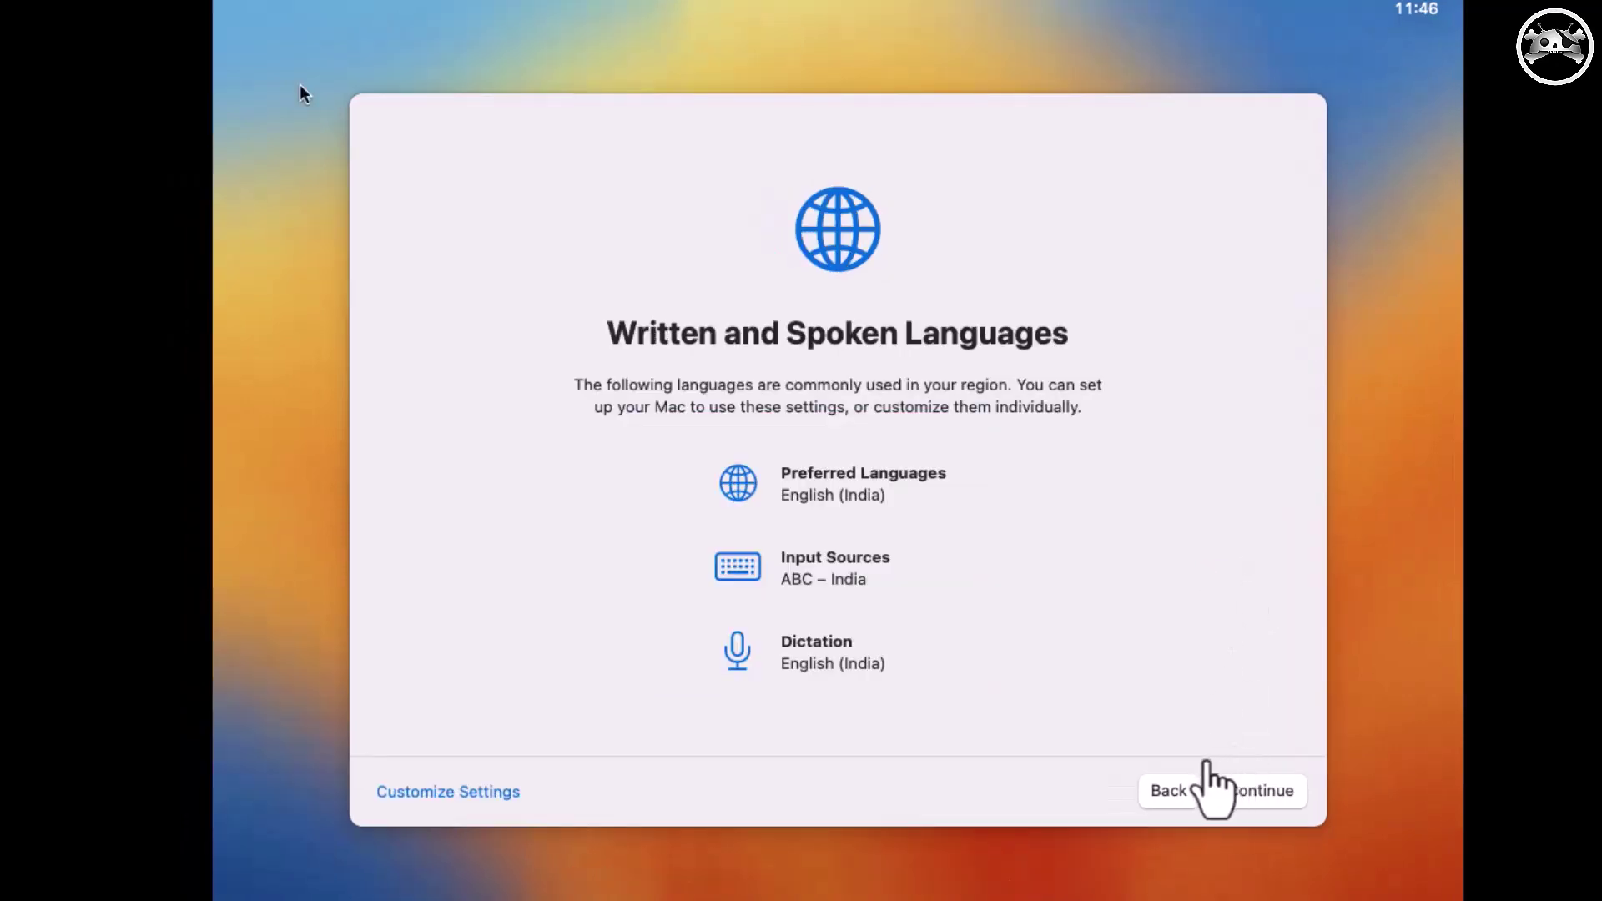
Keep the suggested language settings, skip Accessibility, and choose to set up without internet.
left_click(1256, 791)
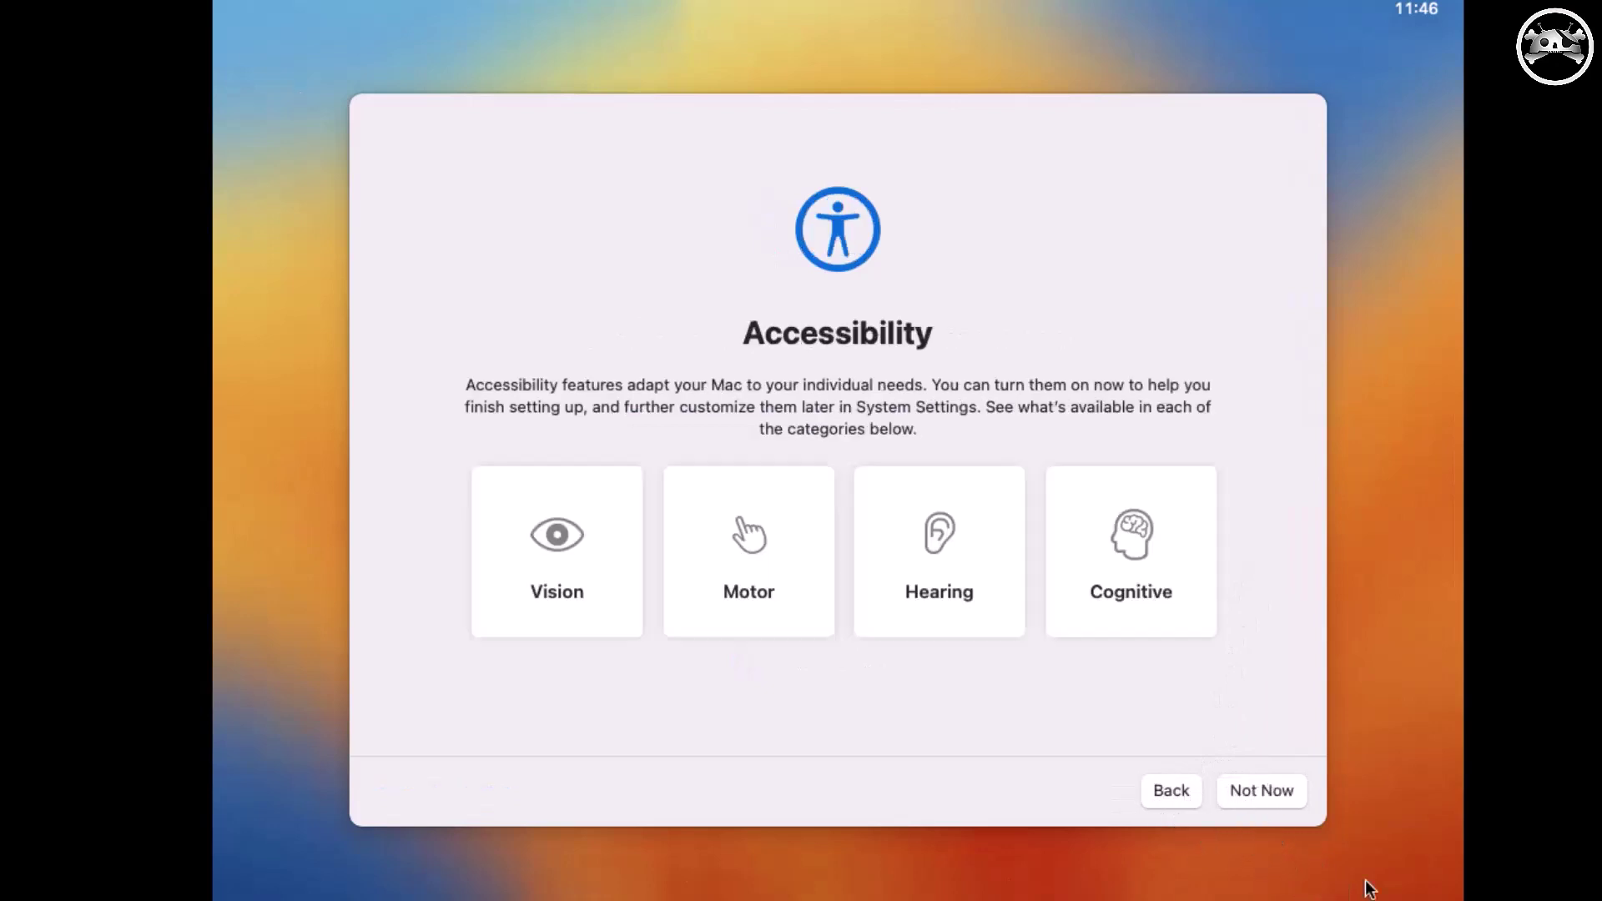
left_click(1249, 791)
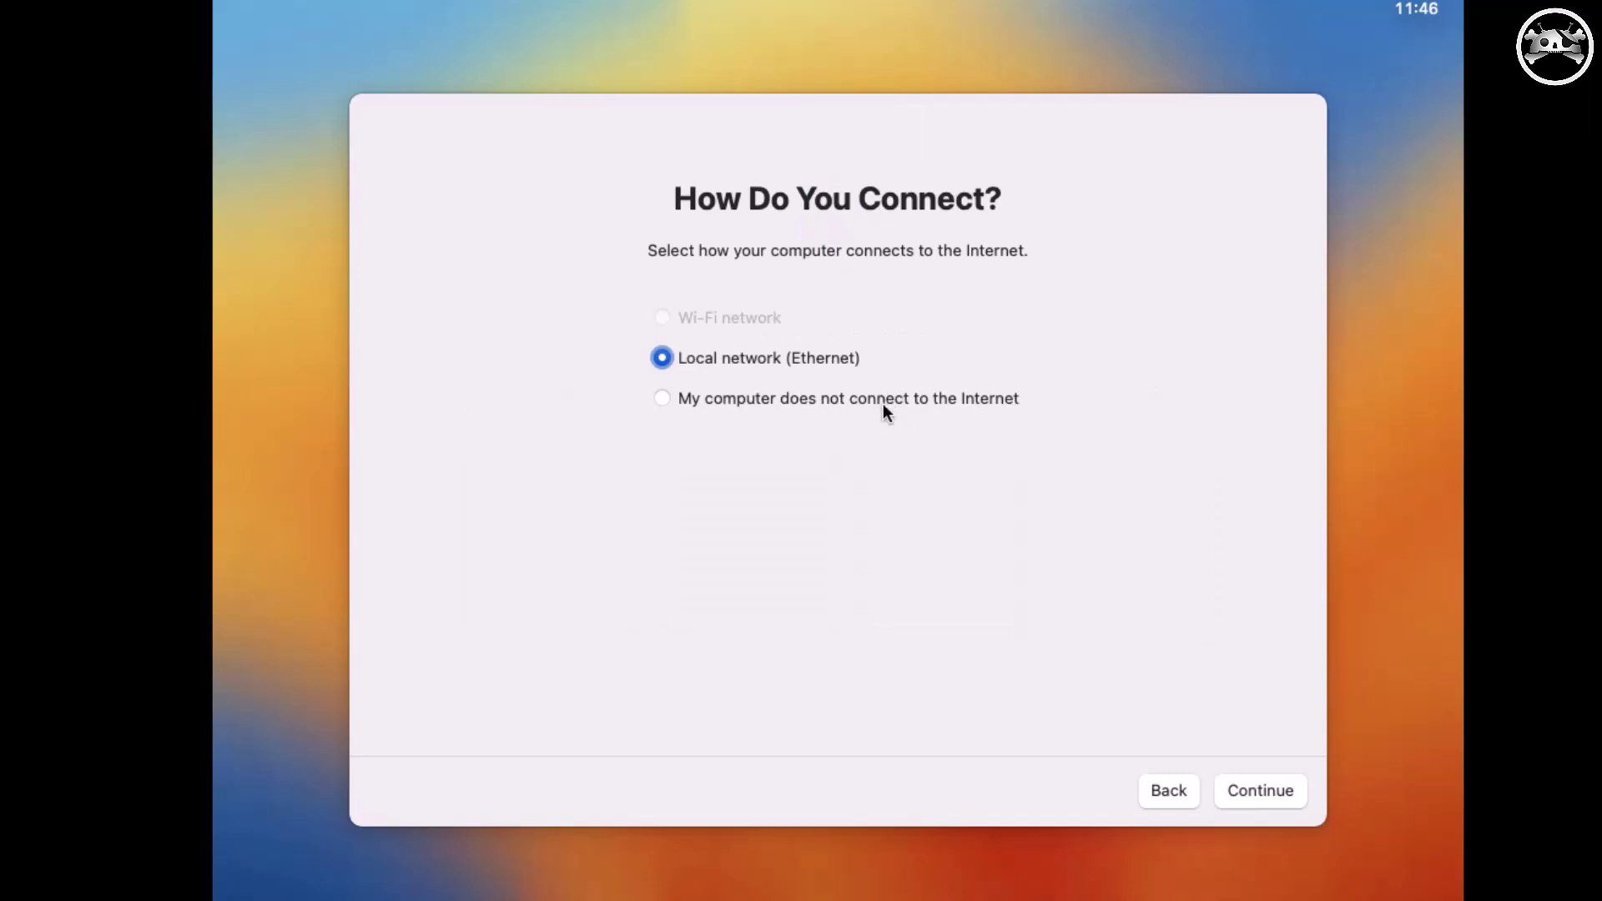
left_click(884, 403)
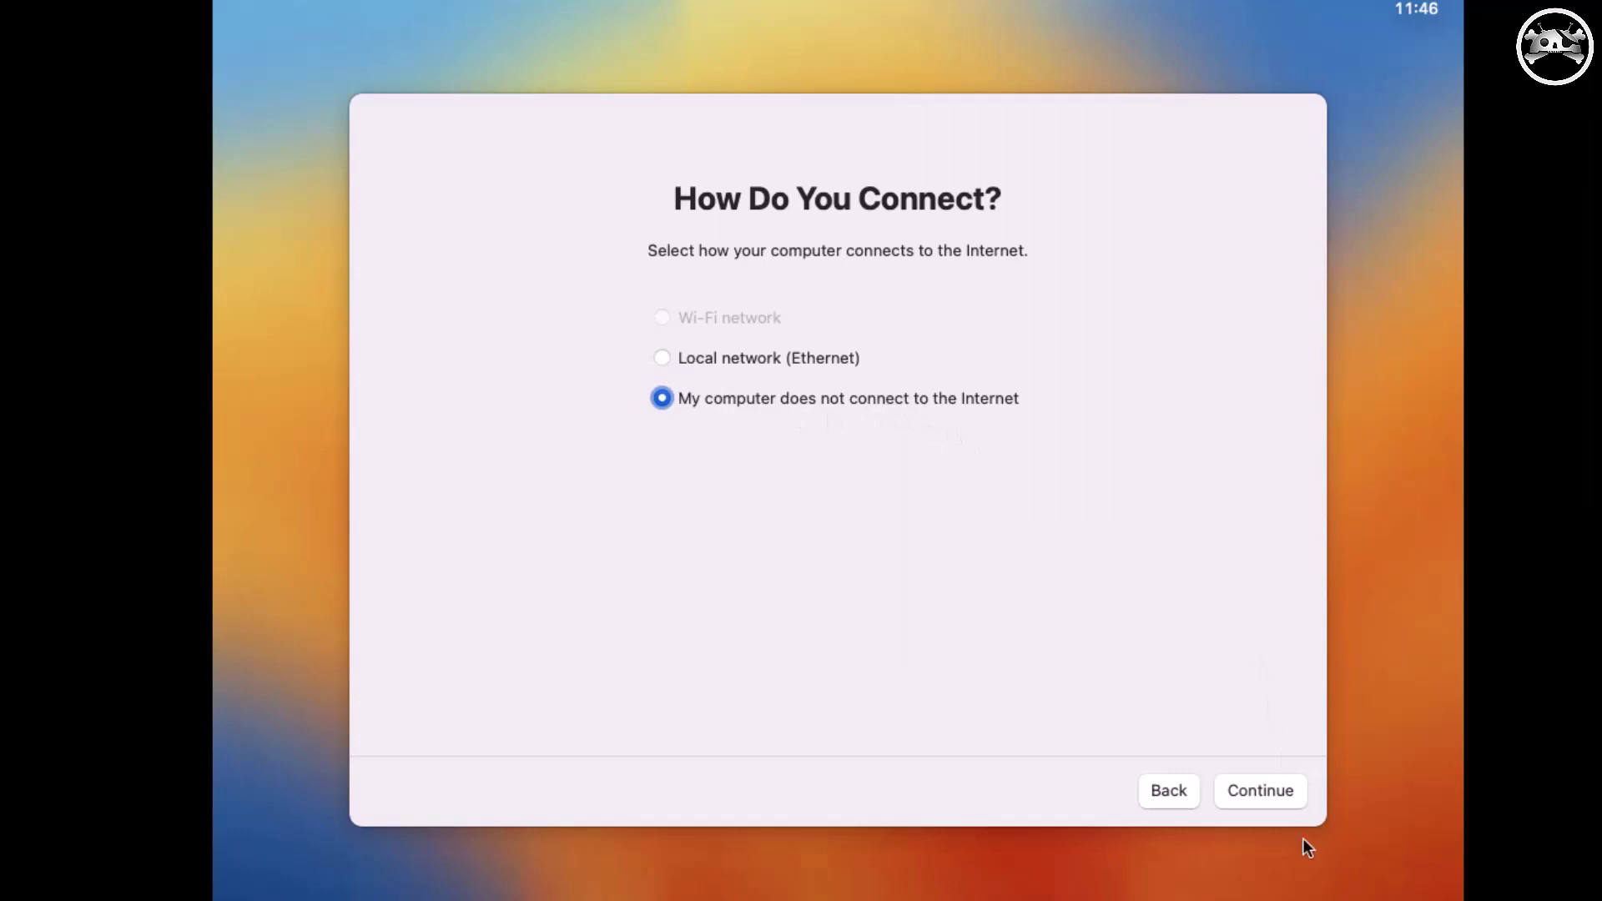
left_click(1294, 799)
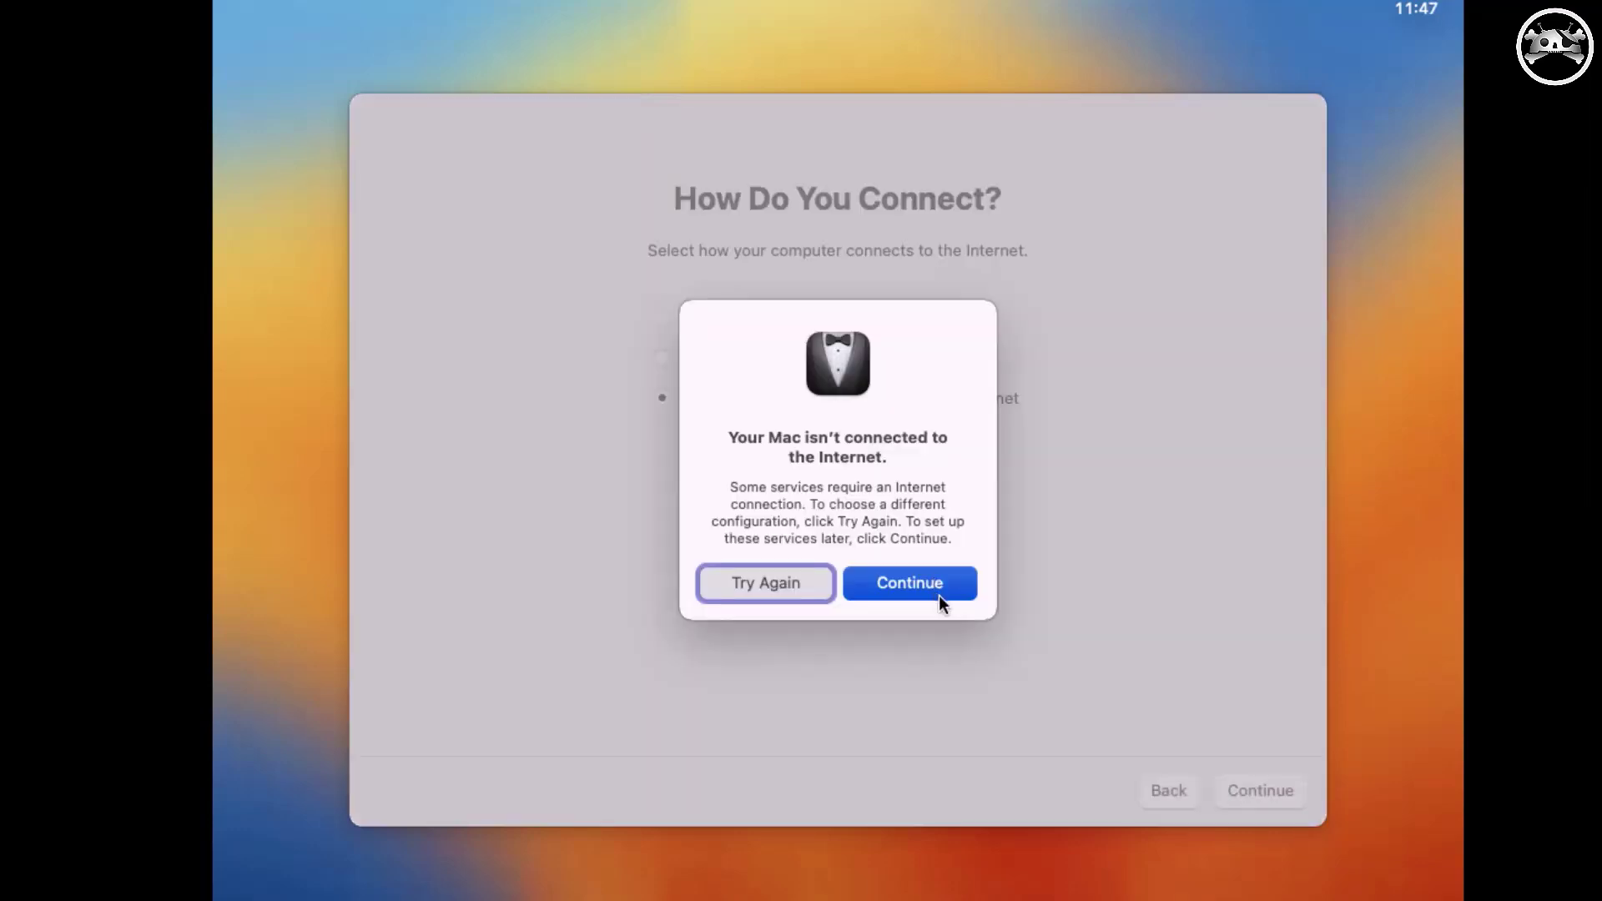
left_click(938, 594)
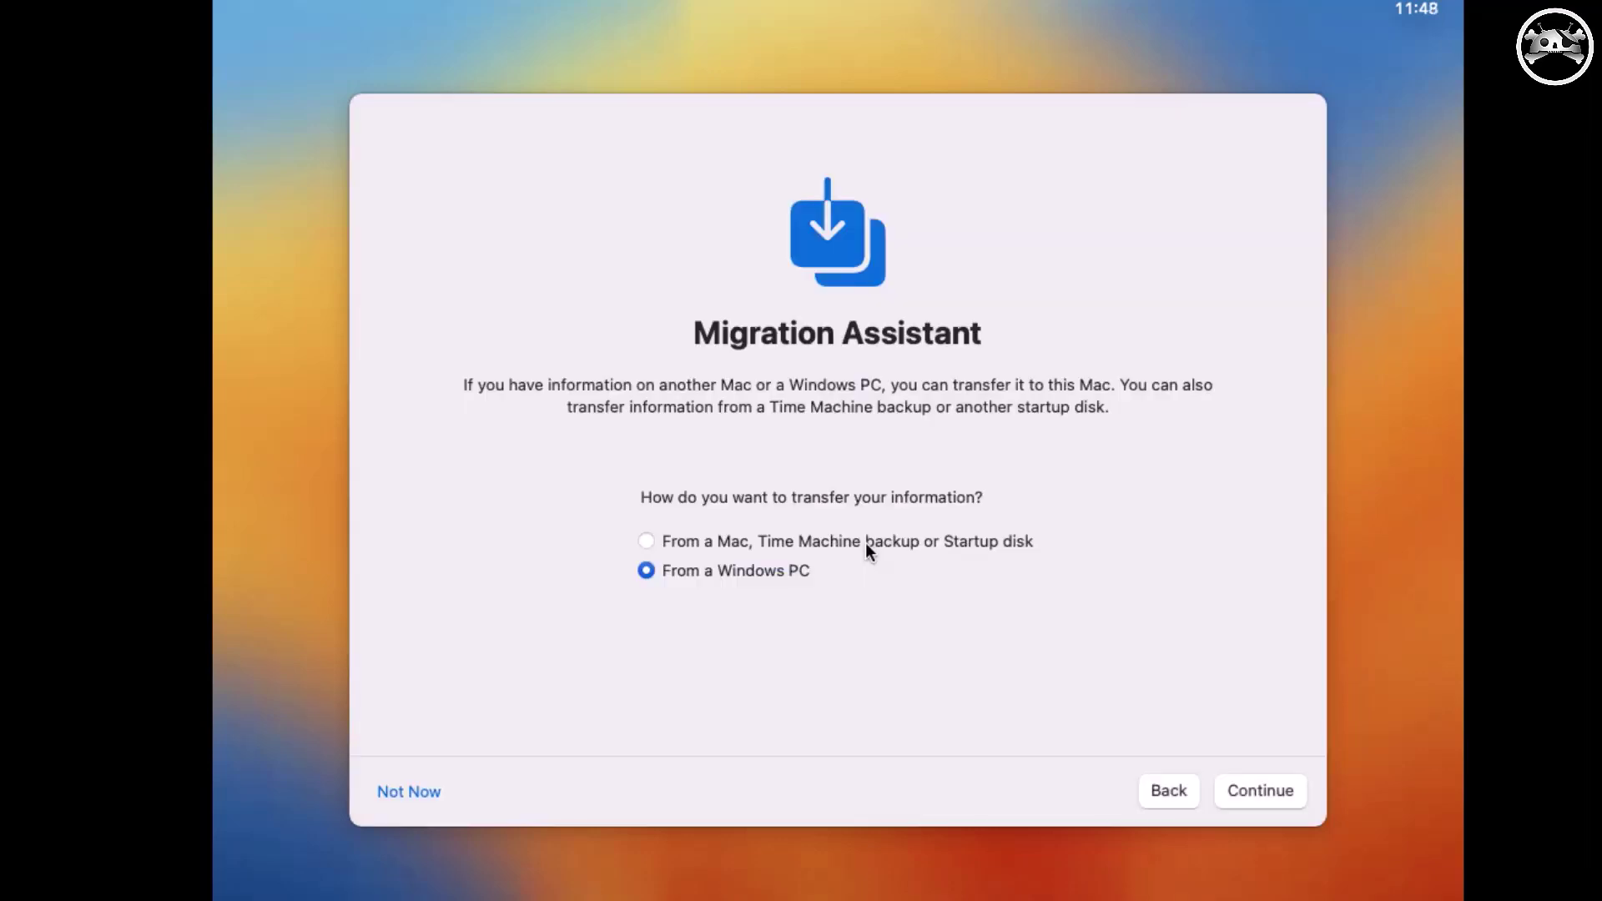
Skip migrating data from another Mac and agree to the macOS terms and conditions.
left_click(859, 544)
left_click(439, 796)
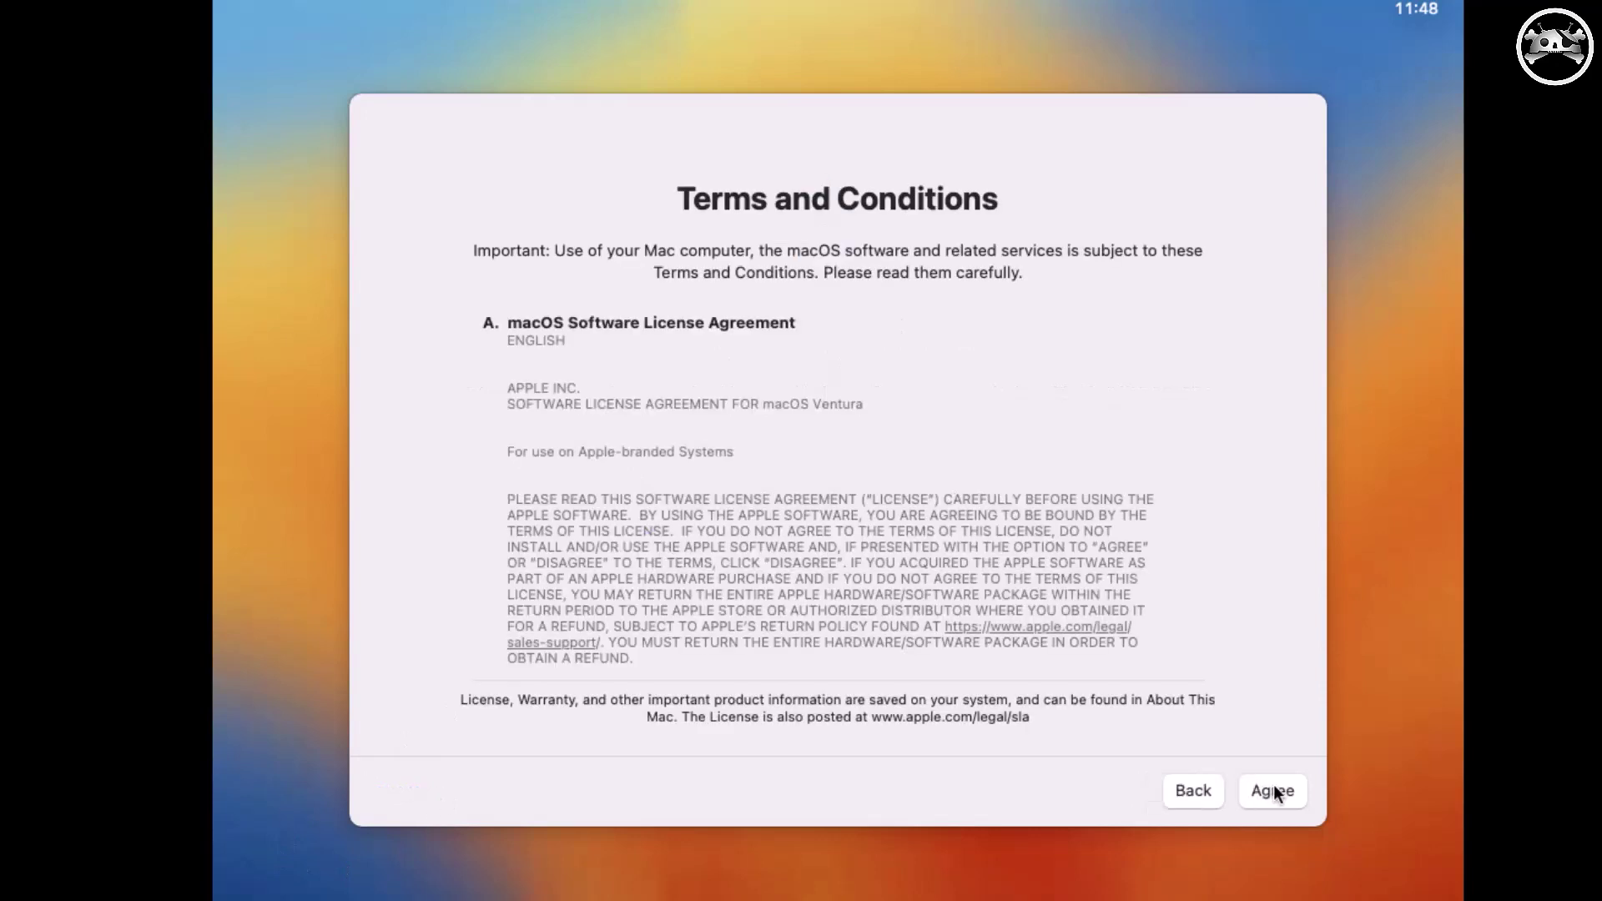
left_click(1274, 793)
left_click(910, 554)
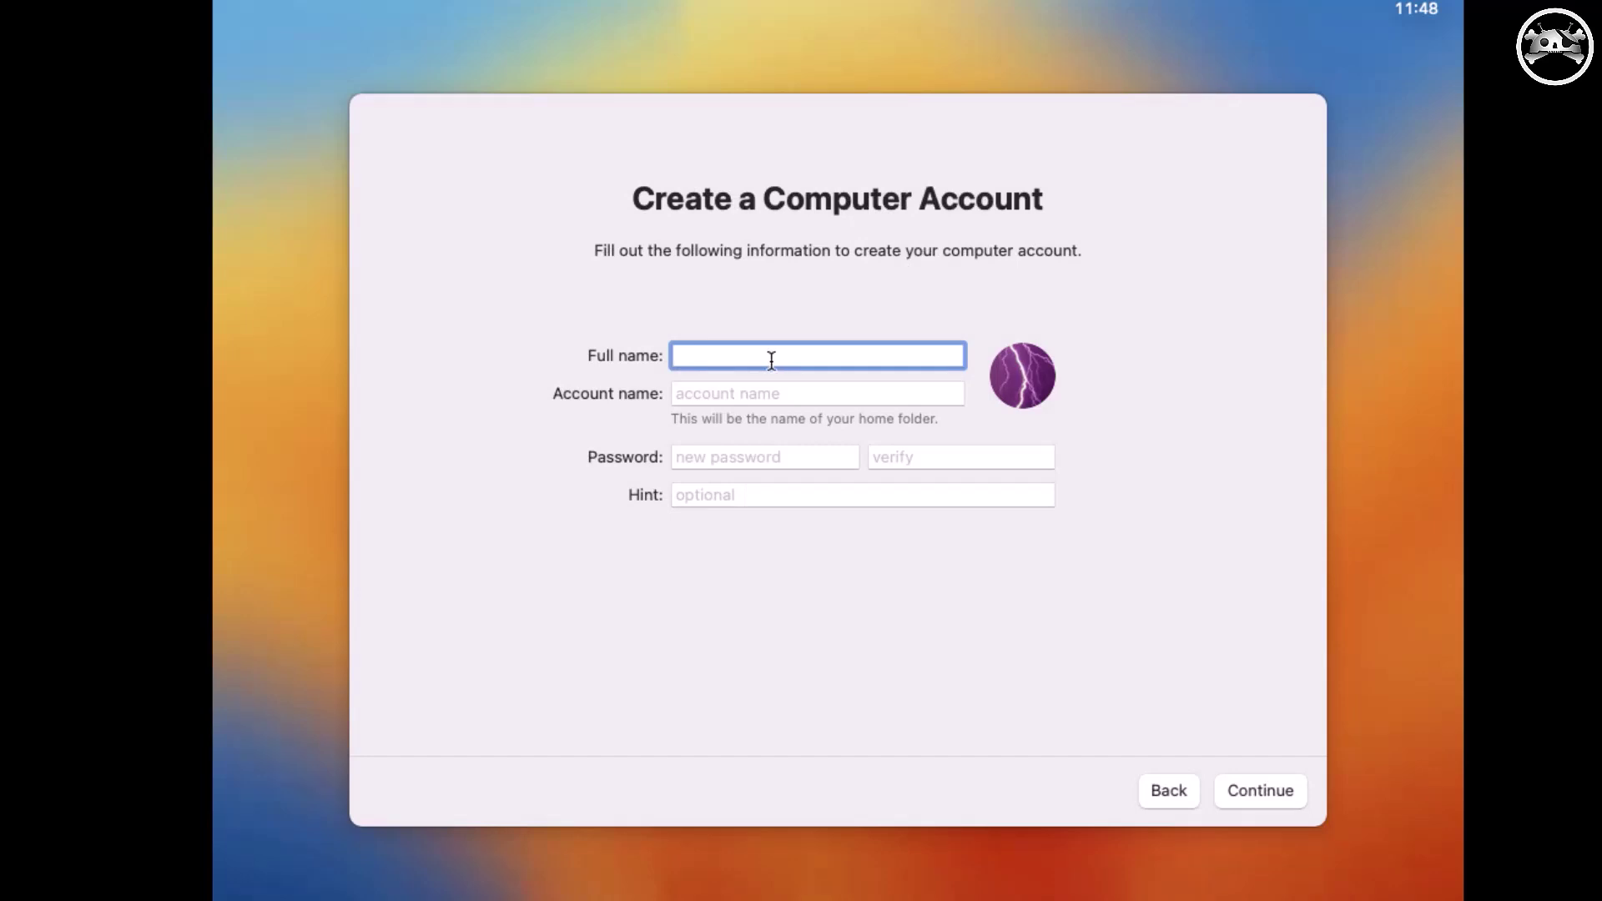
Enter the account's full name and password, then move to the password verification field.
type("Cyber Droid")
key("Tab")
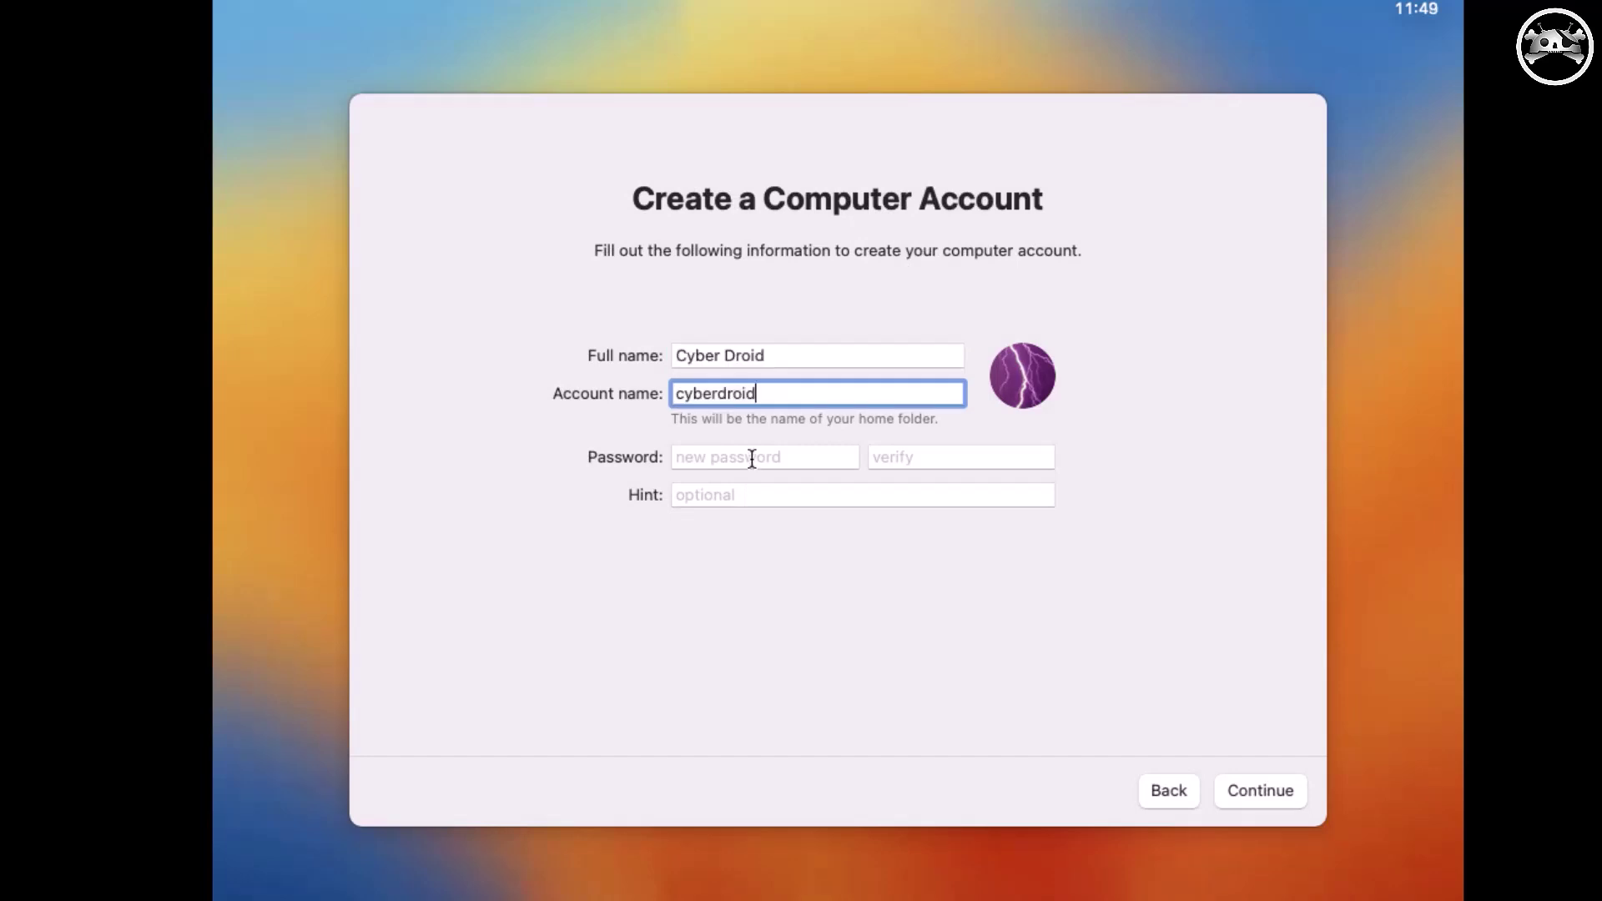
left_click(752, 458)
type("••••")
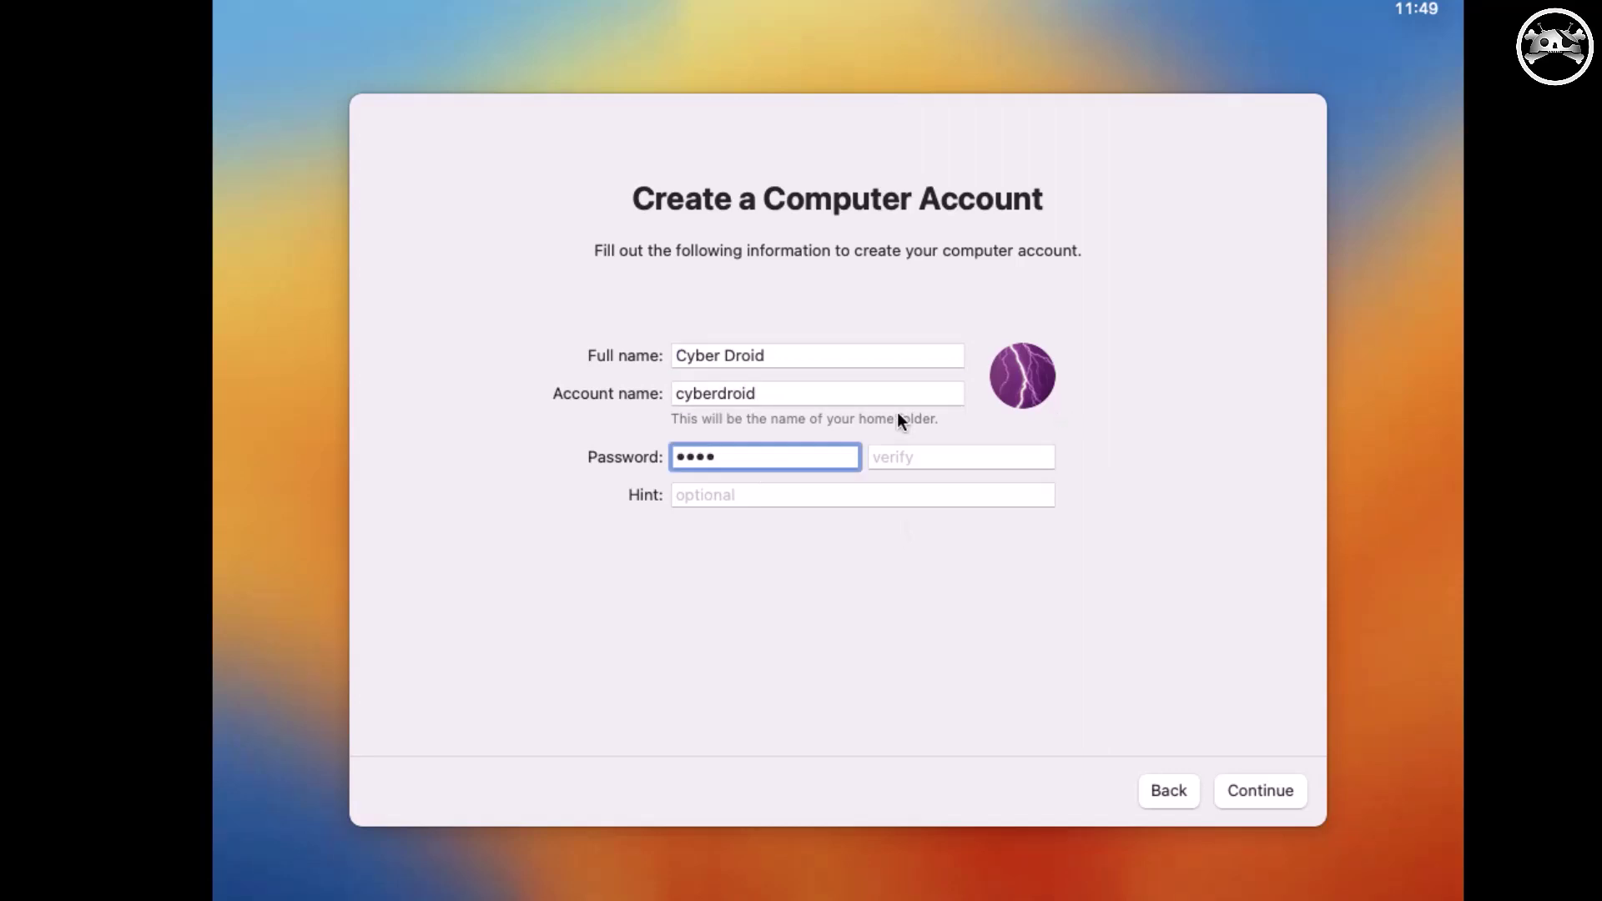
left_click(913, 463)
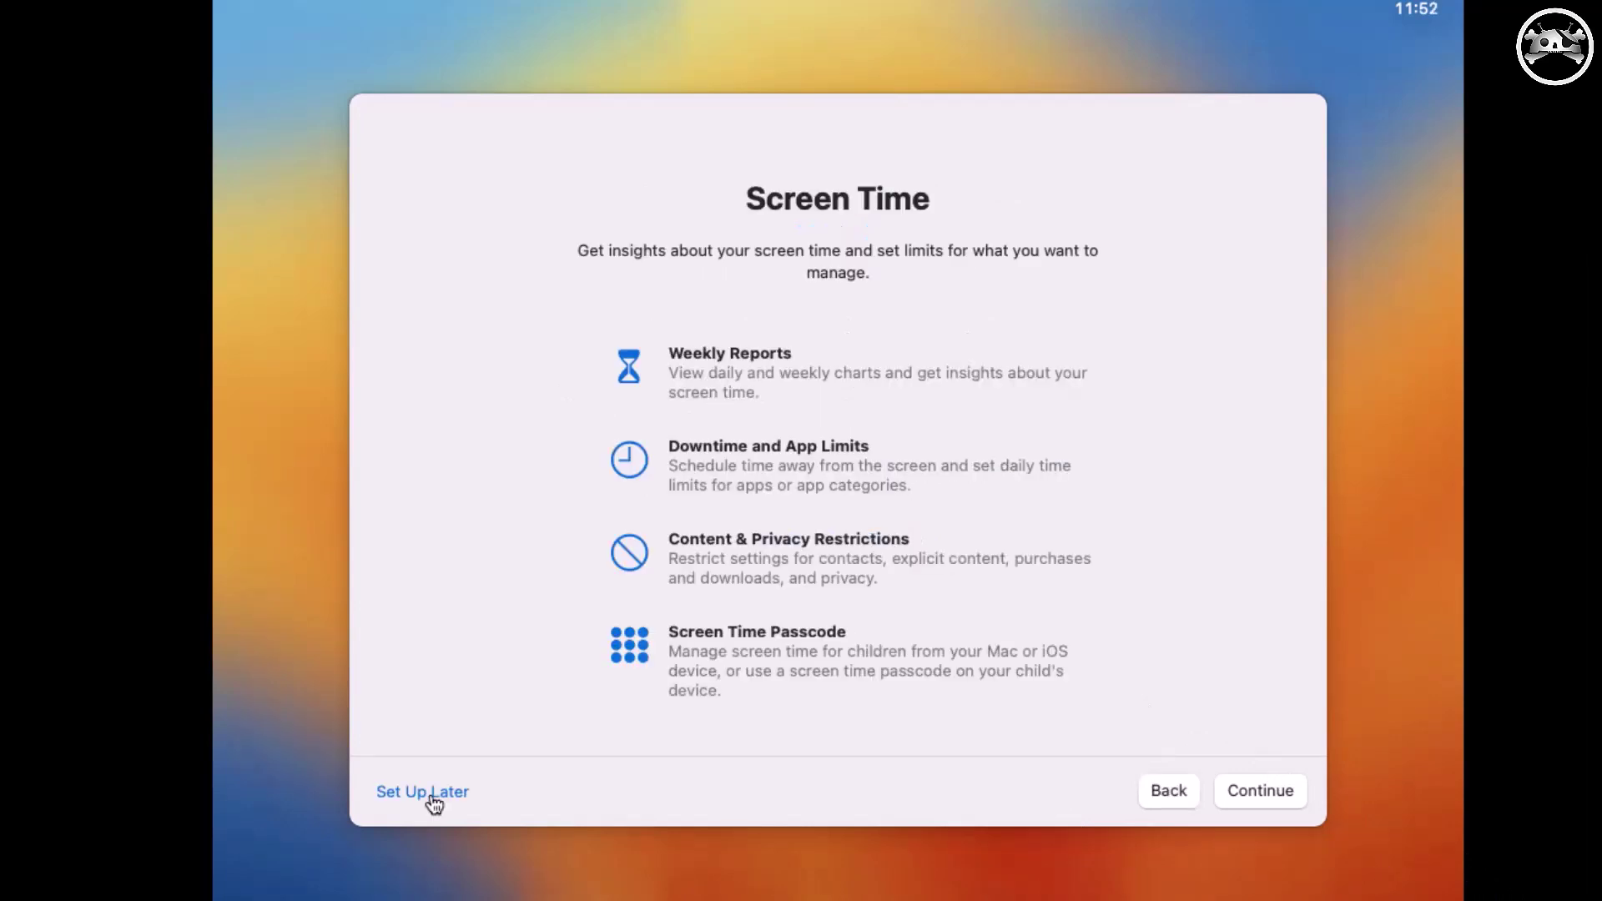
Skip Screen Time, keep the Light appearance, and finish setup to reach the Ventura desktop.
left_click(433, 799)
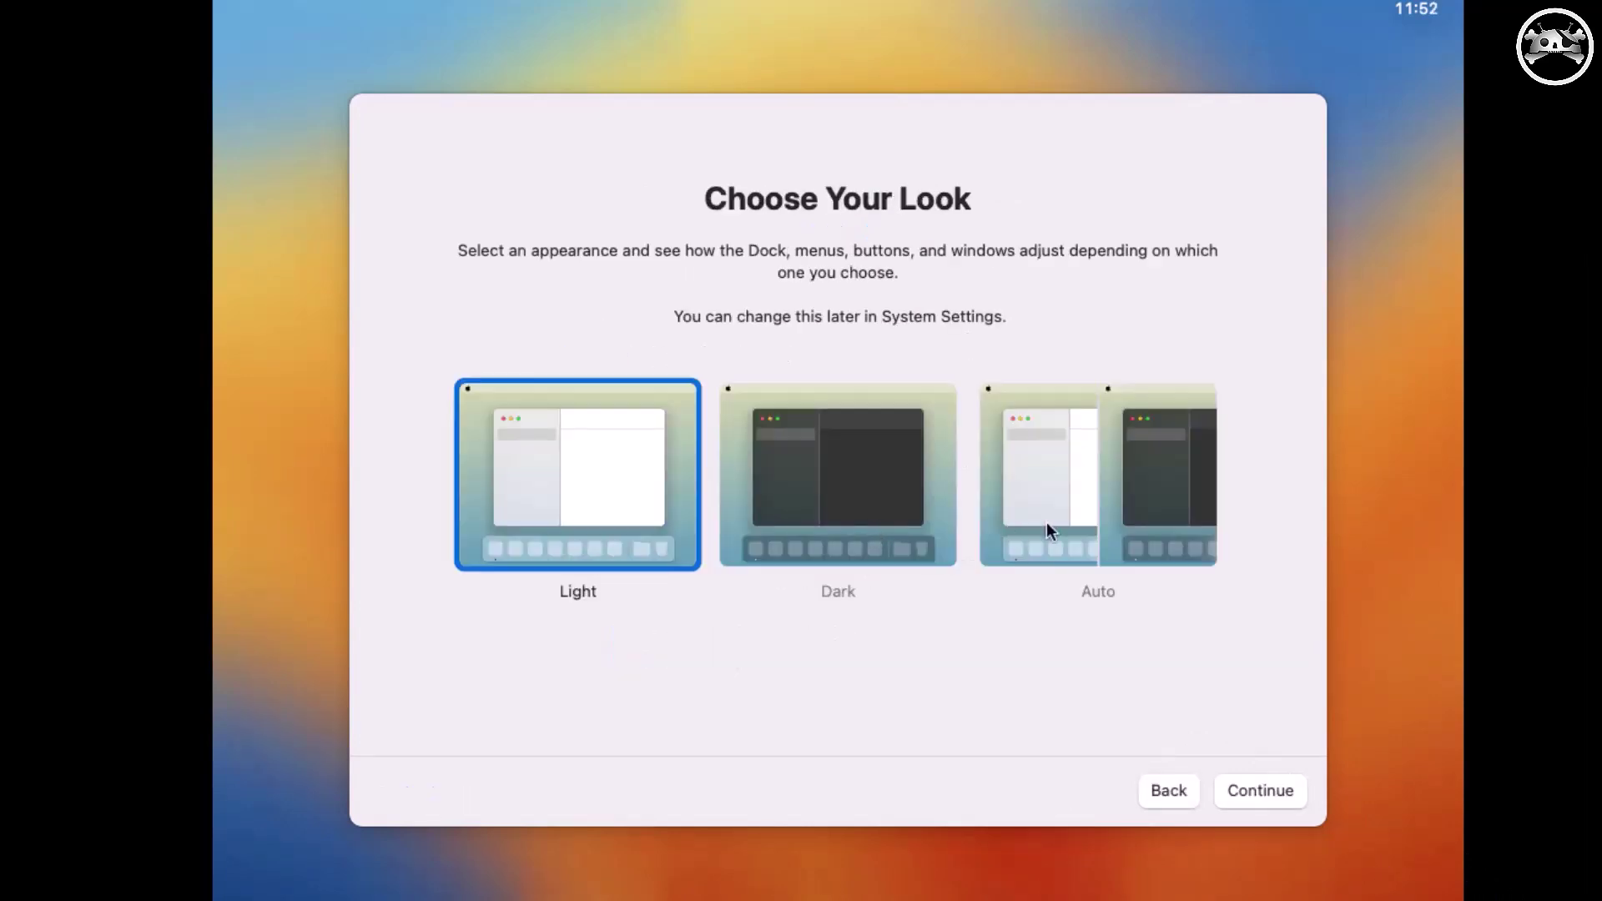
left_click(1103, 508)
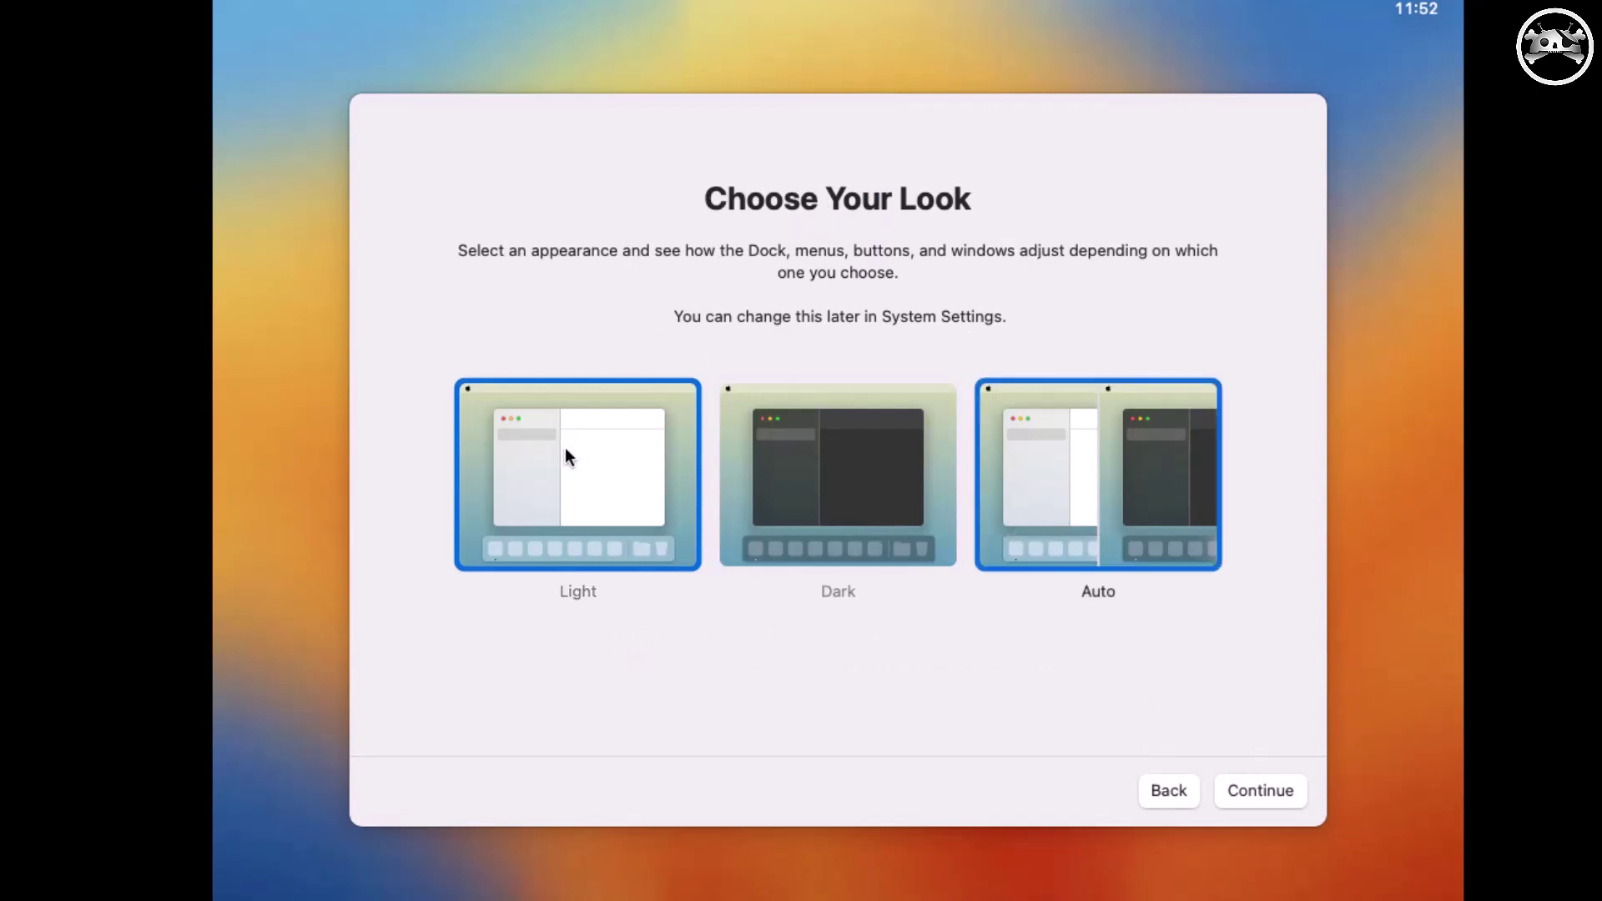
left_click(585, 510)
left_click(1262, 792)
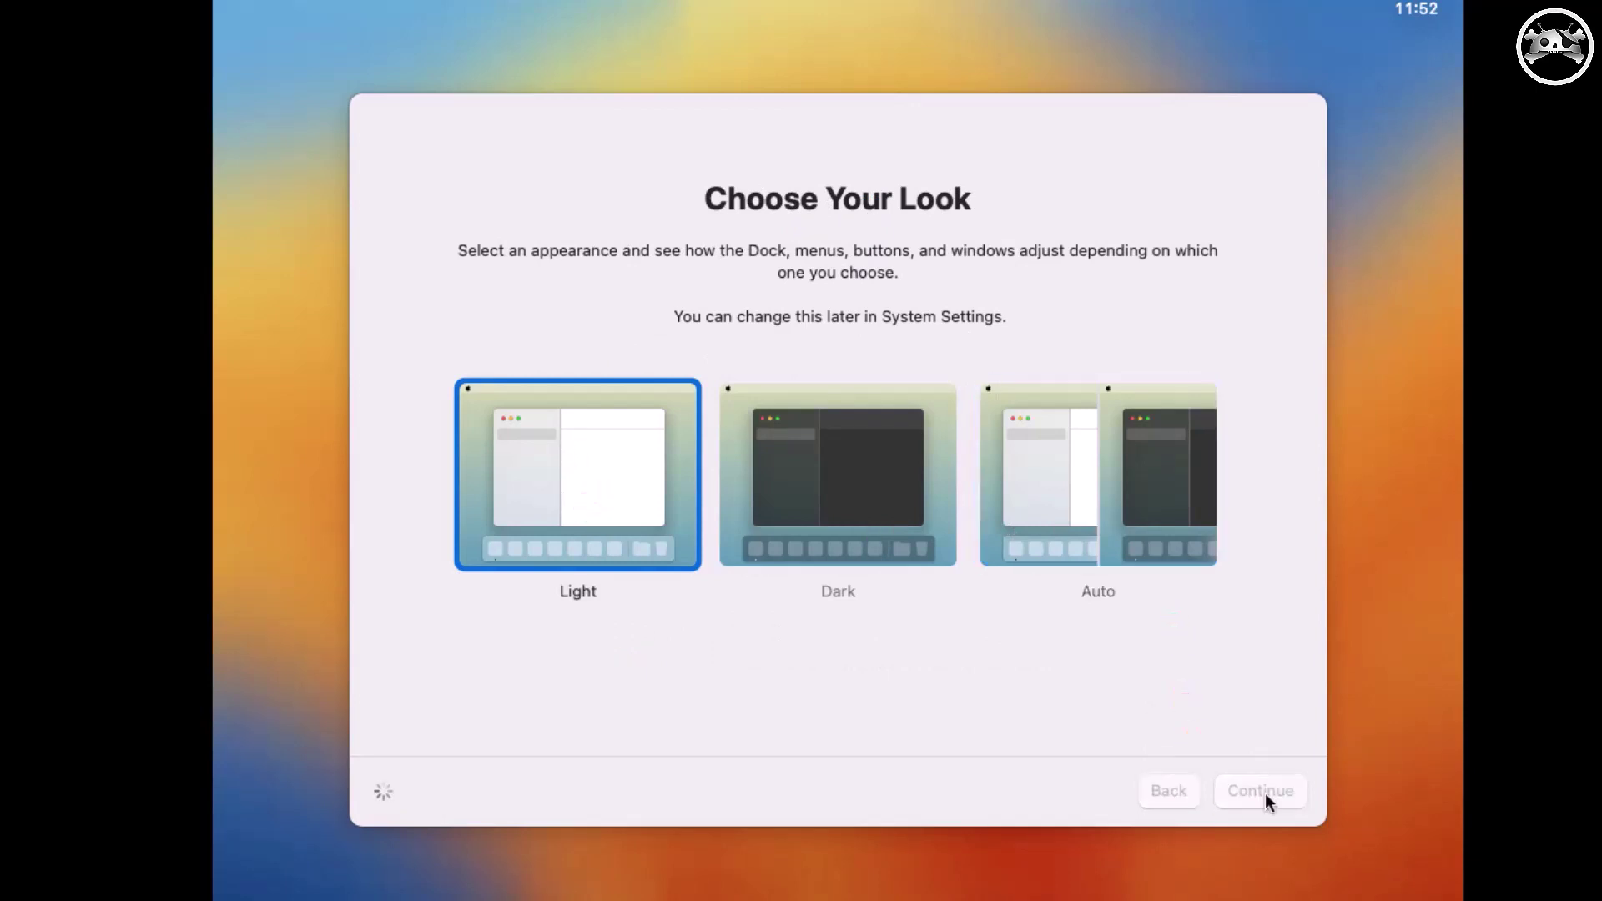
right_click(835, 304)
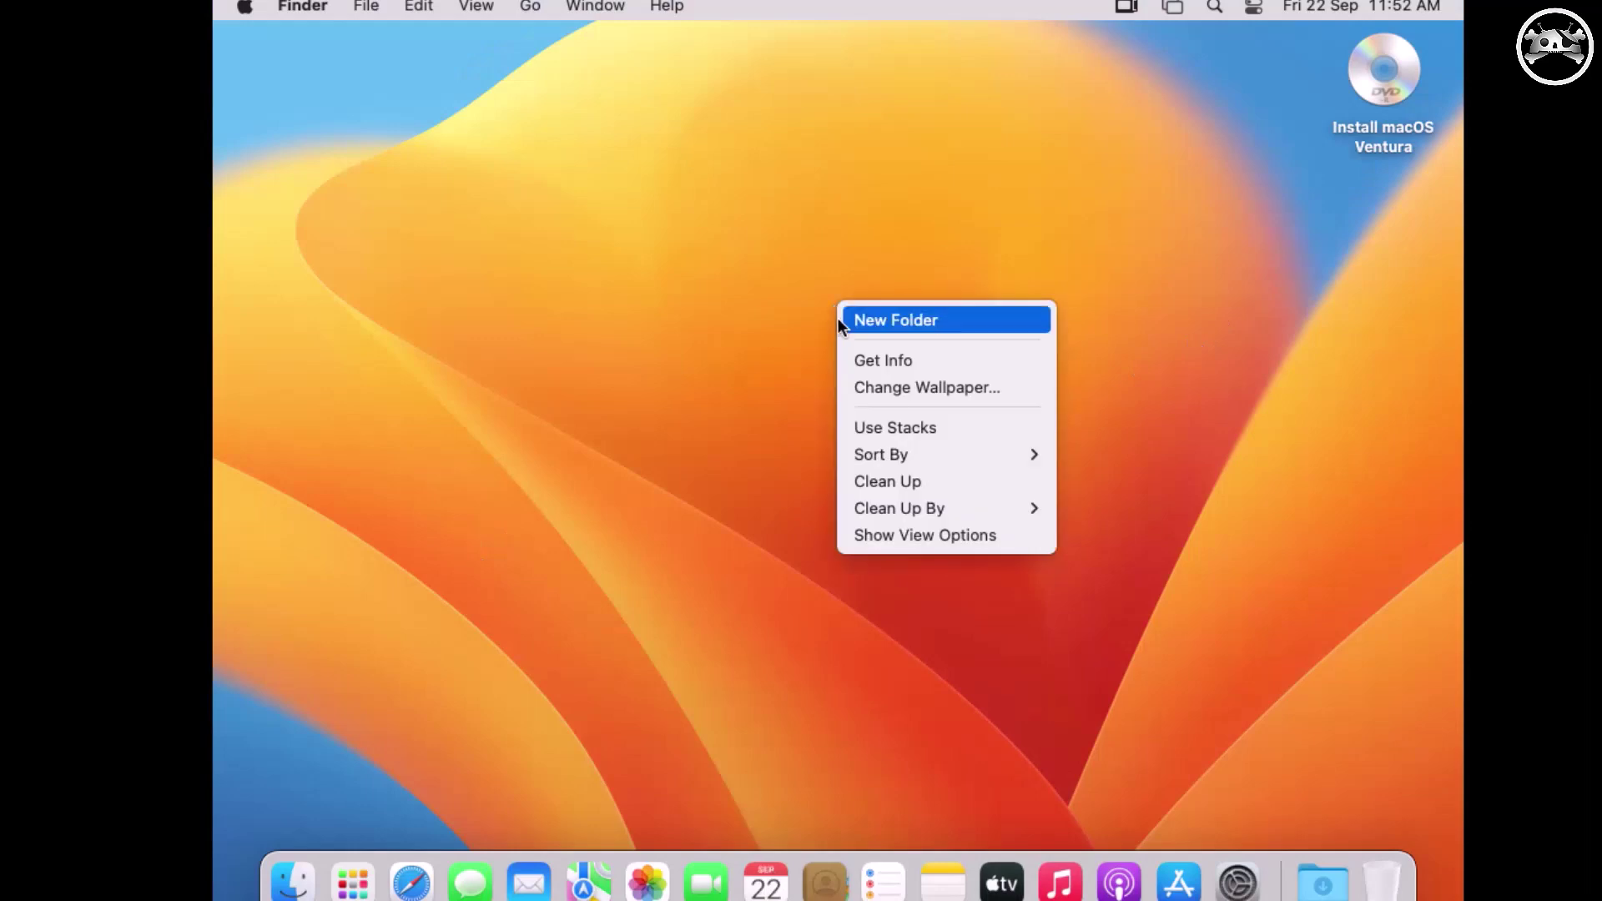
left_click(1234, 163)
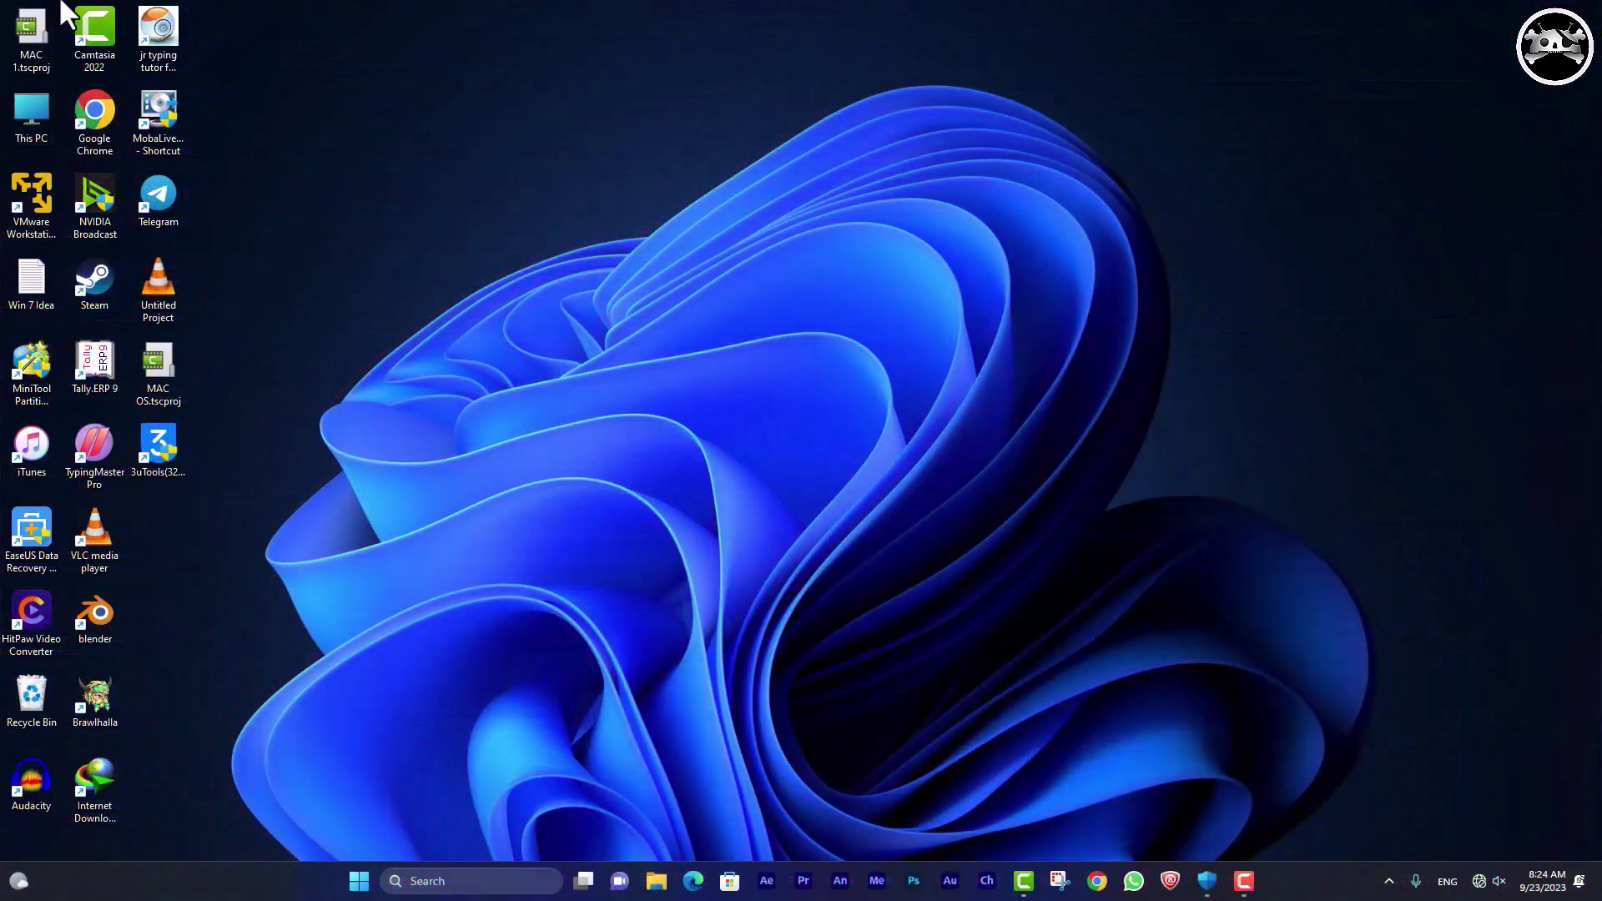
Launch VMware Player, then browse the Softwere (G:) drive in File Explorer to the Unlocker file.
double_click(48, 188)
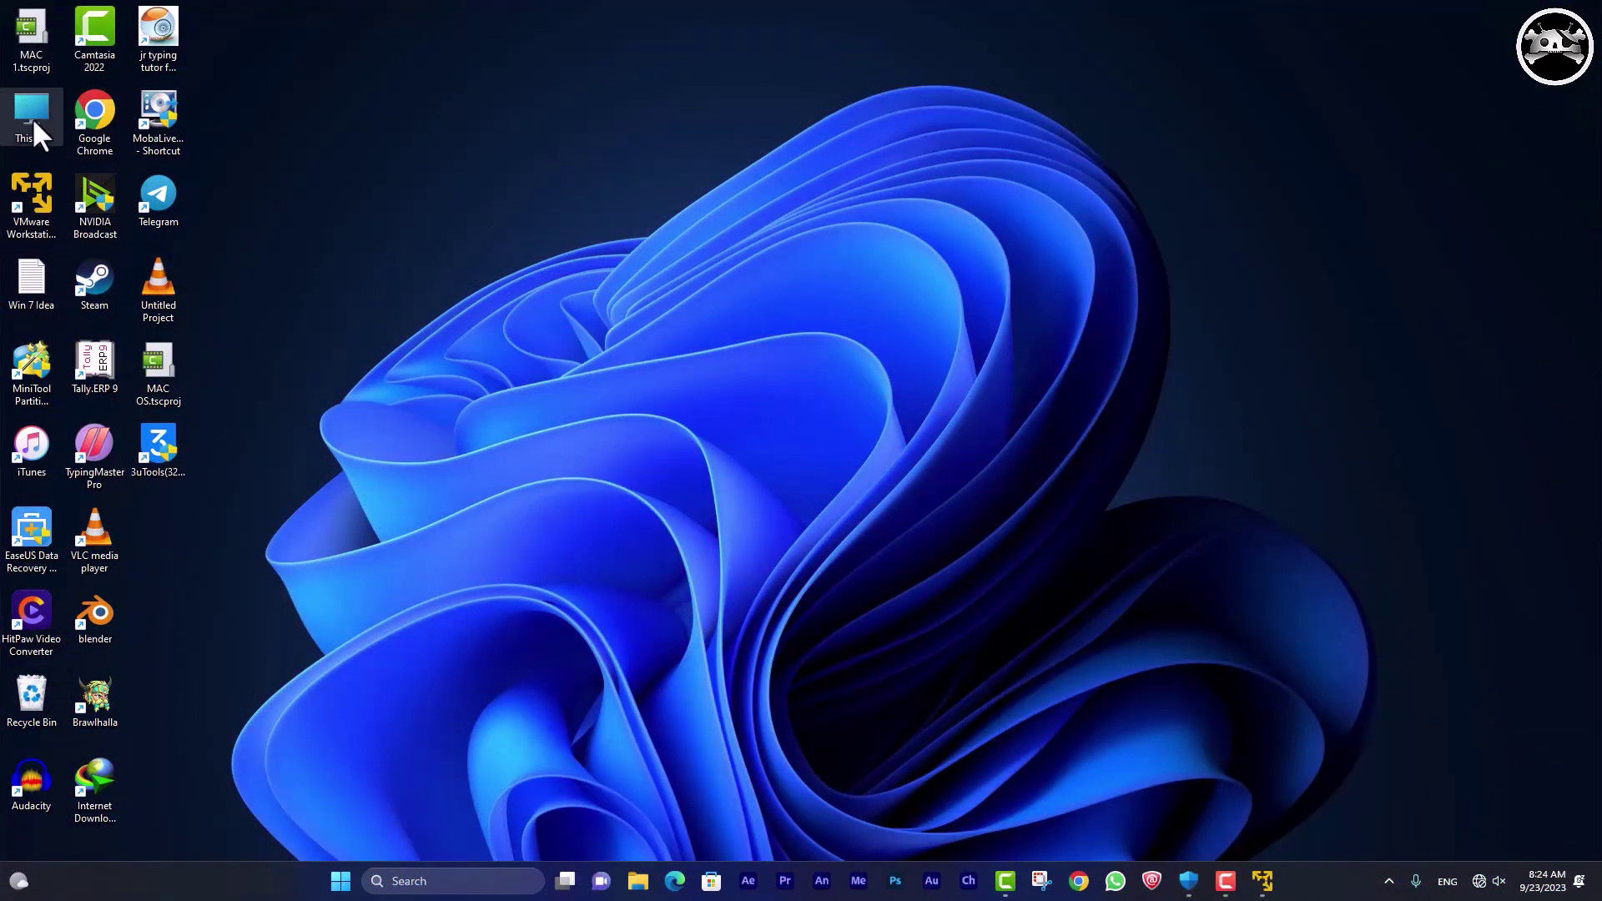
key("super+e")
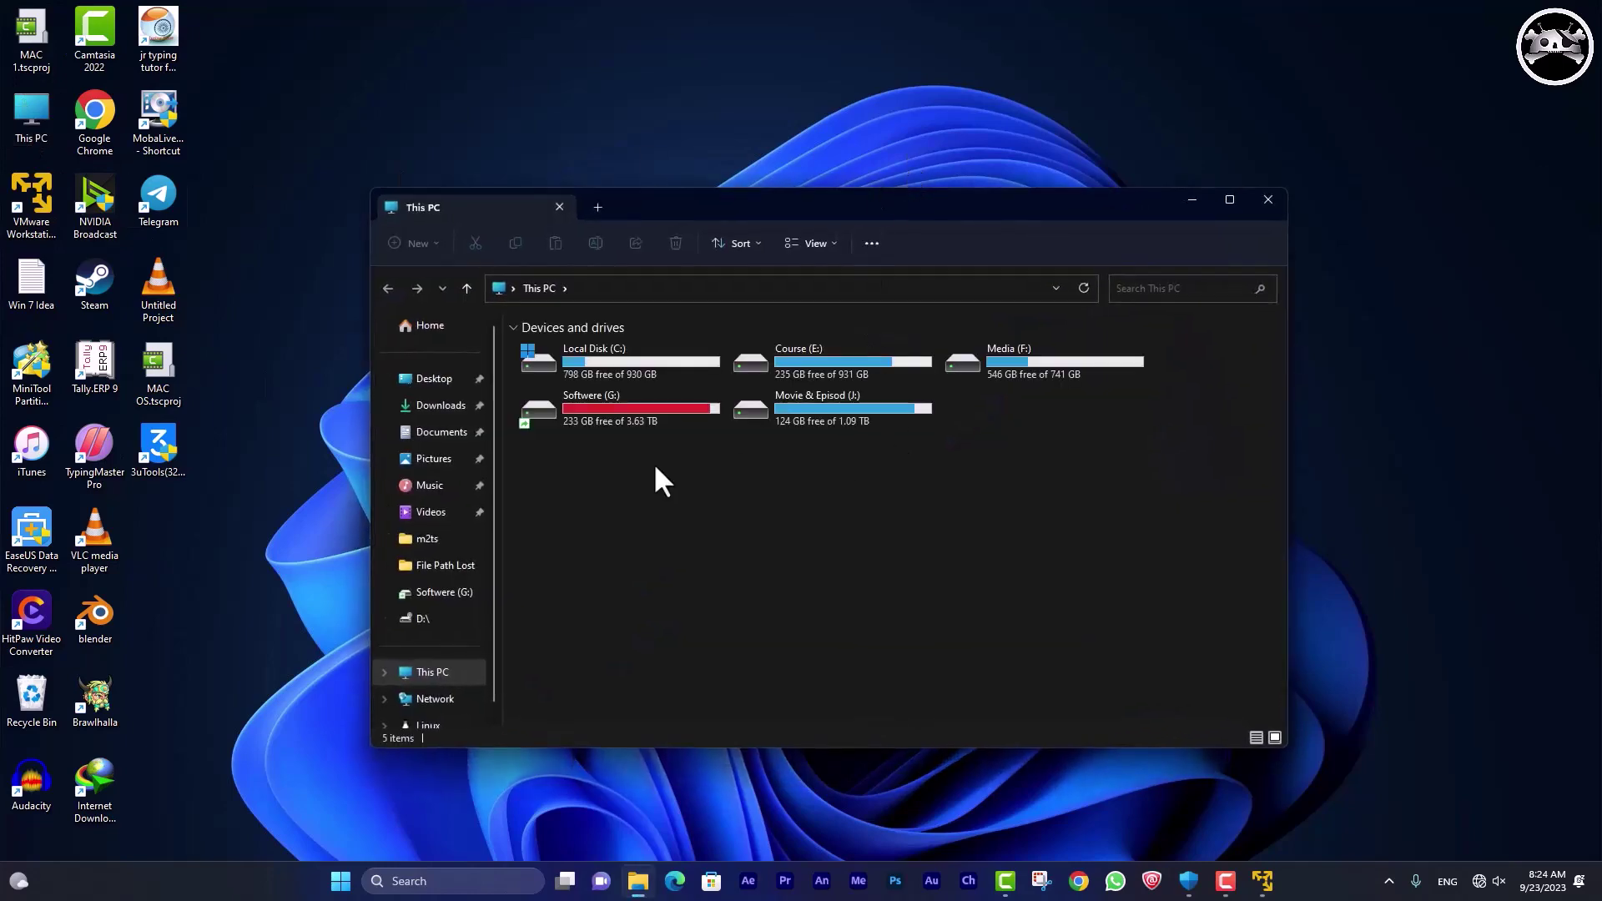
double_click(624, 402)
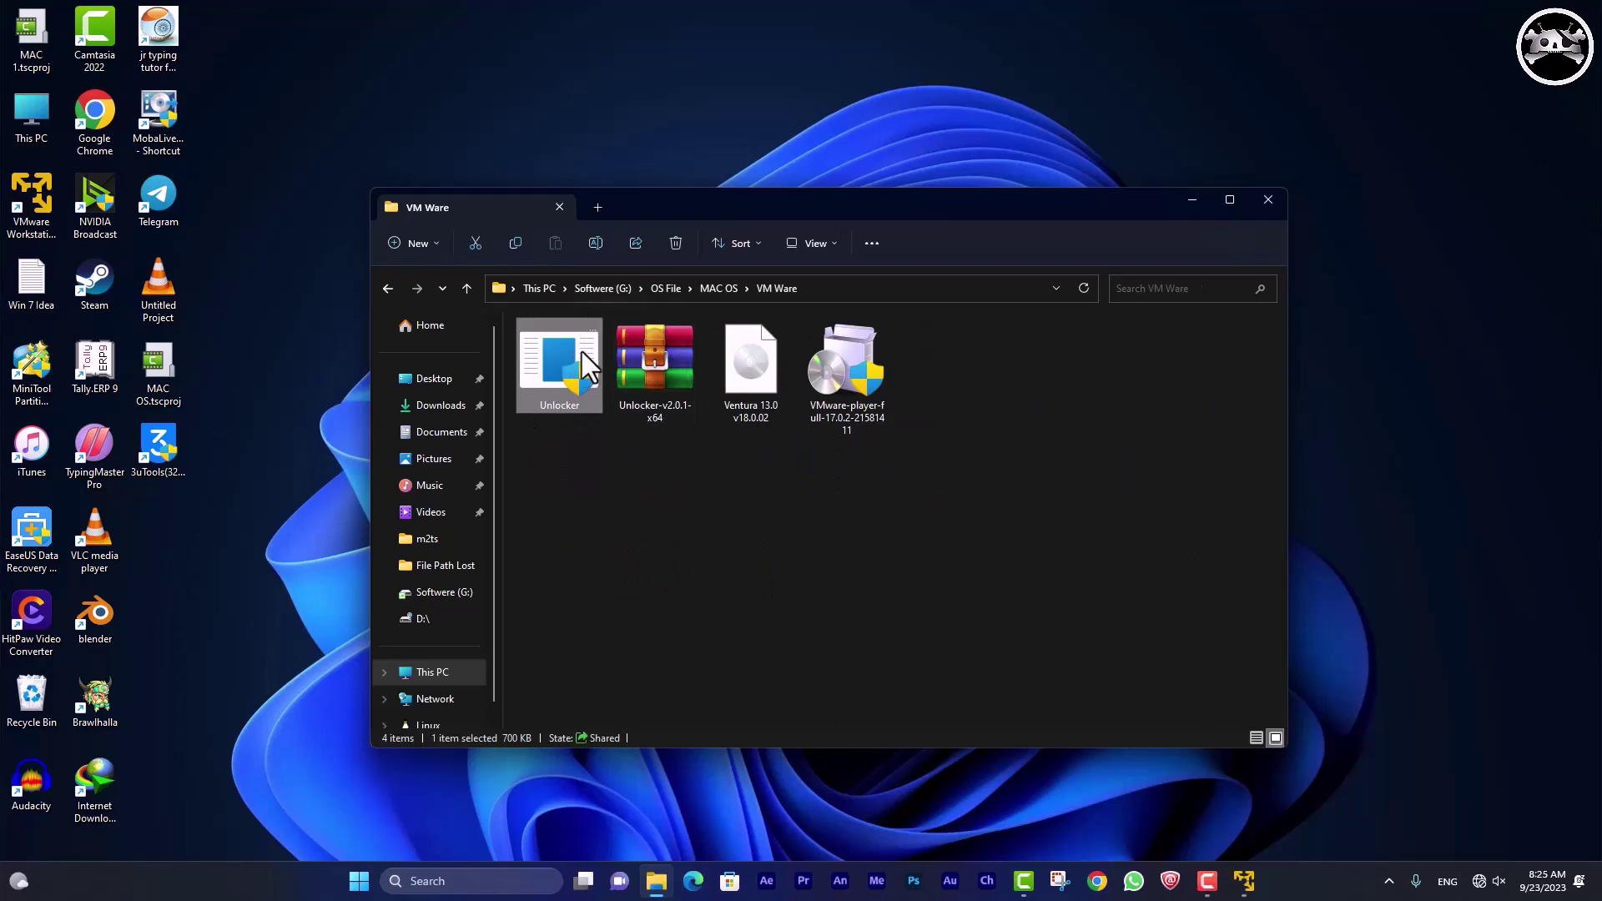
right_click(582, 352)
Run Unlocker as administrator, set the tools location to Desktop, and try downloading the tools.
left_click(719, 433)
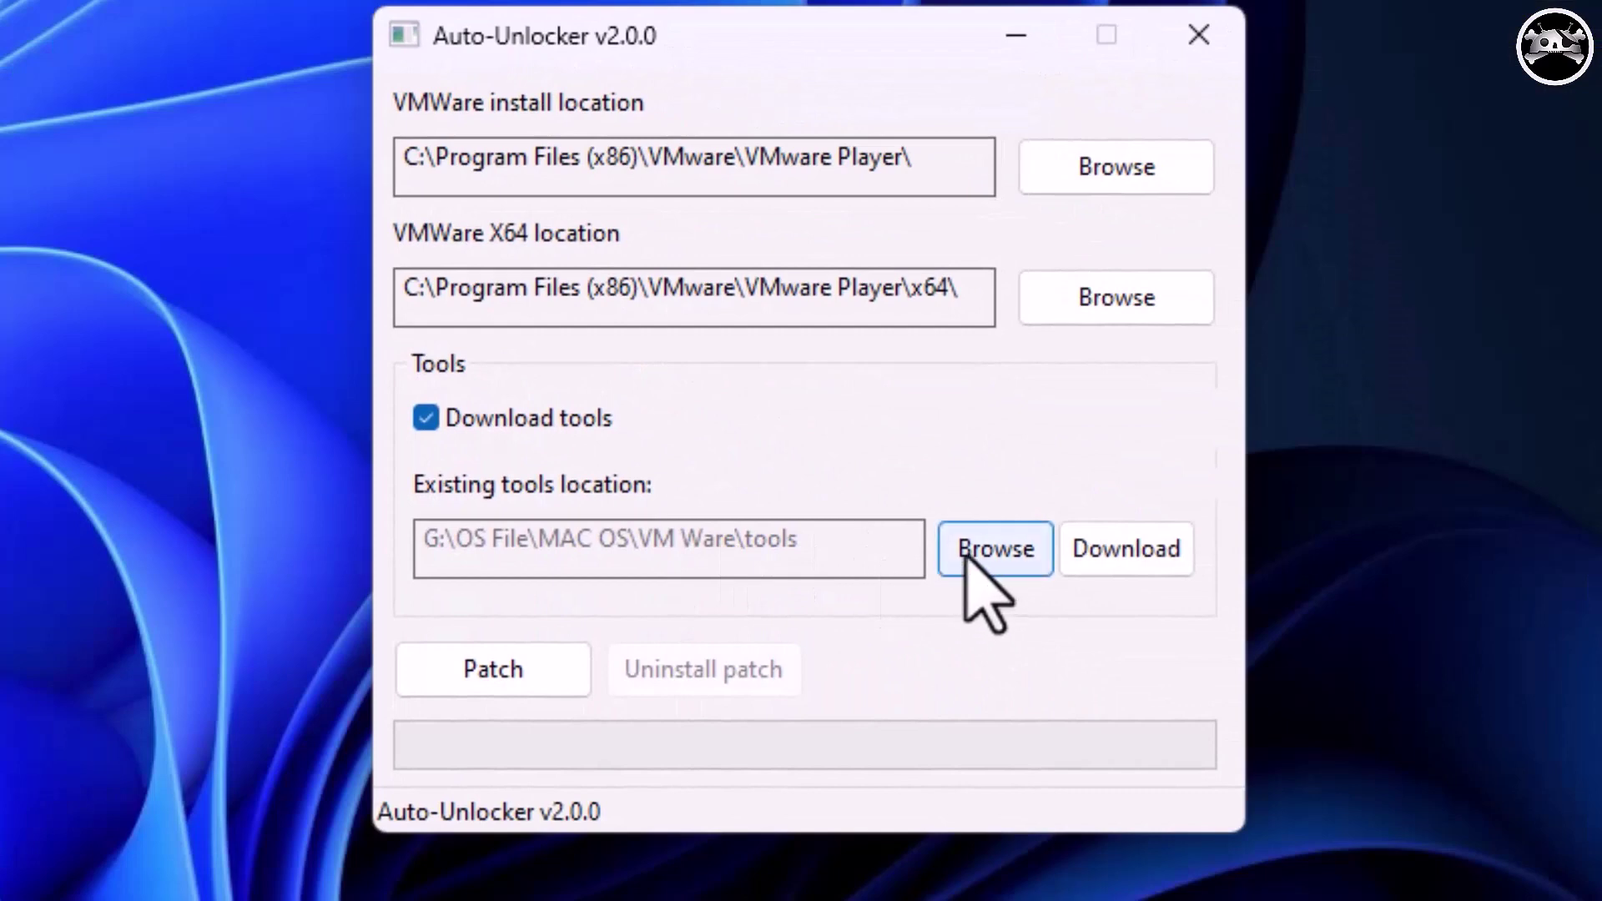
left_click(965, 555)
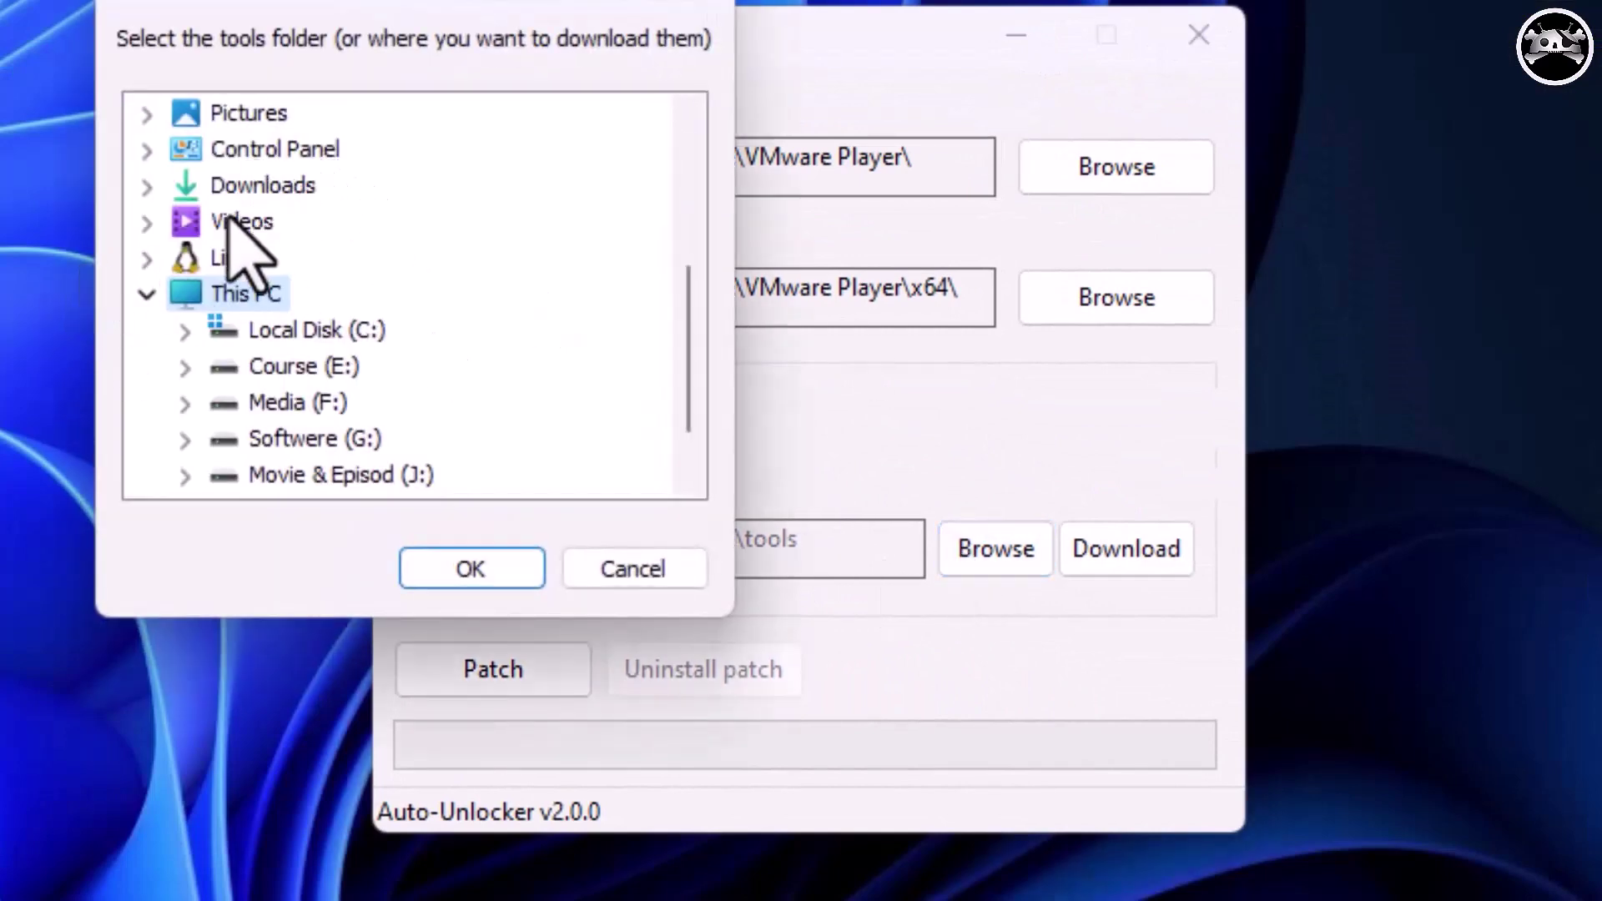
scroll(250, 259, "up", 3)
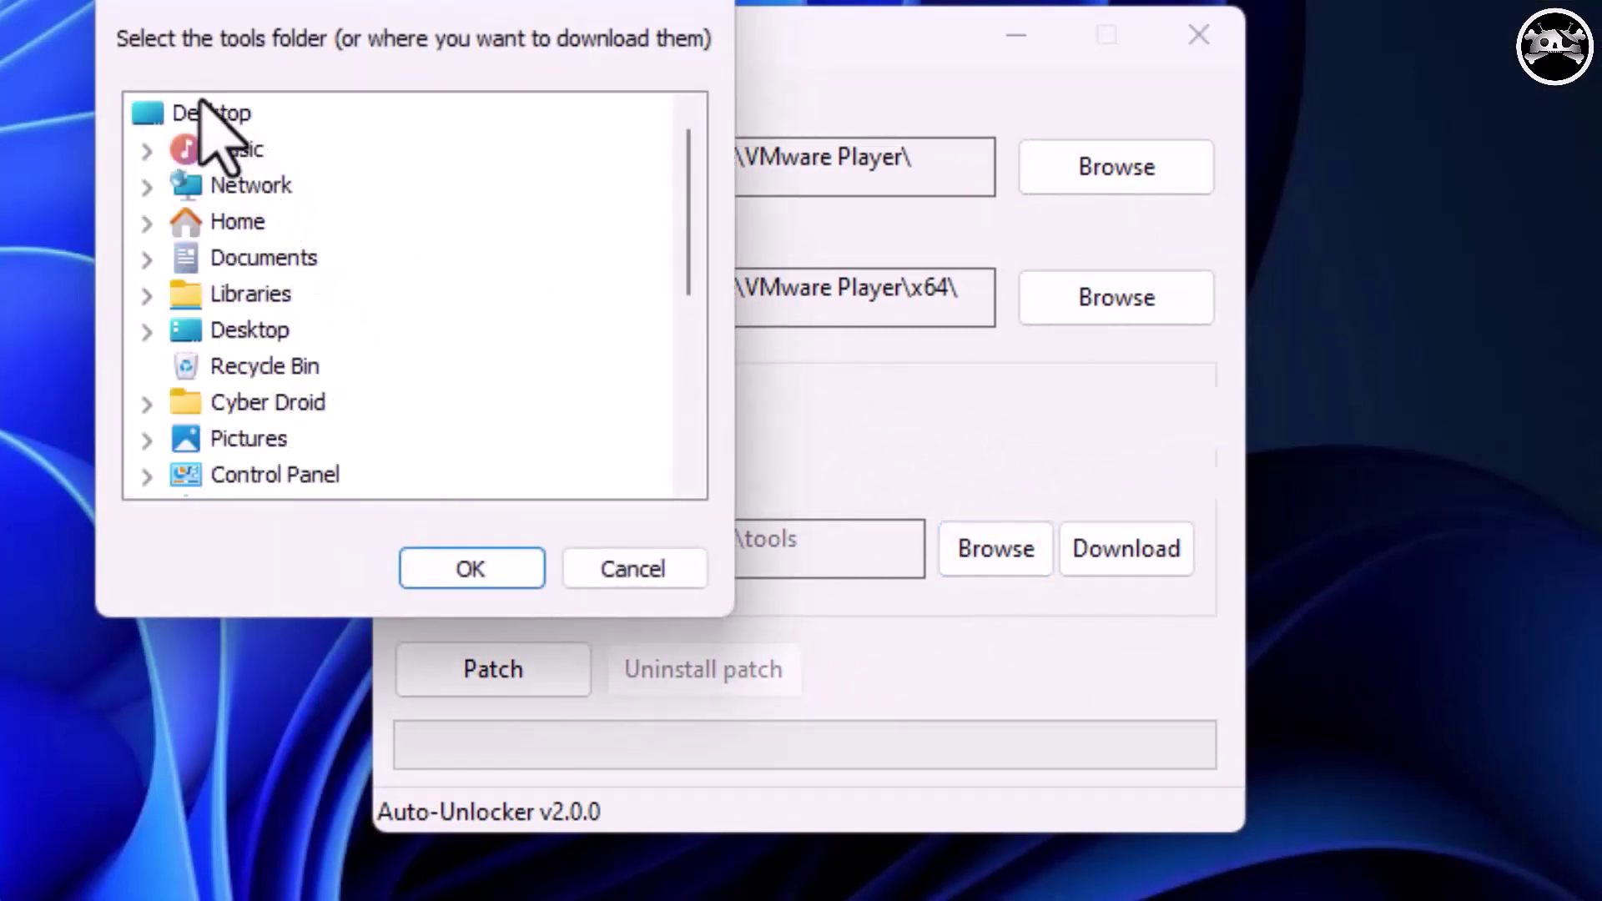
left_click(204, 104)
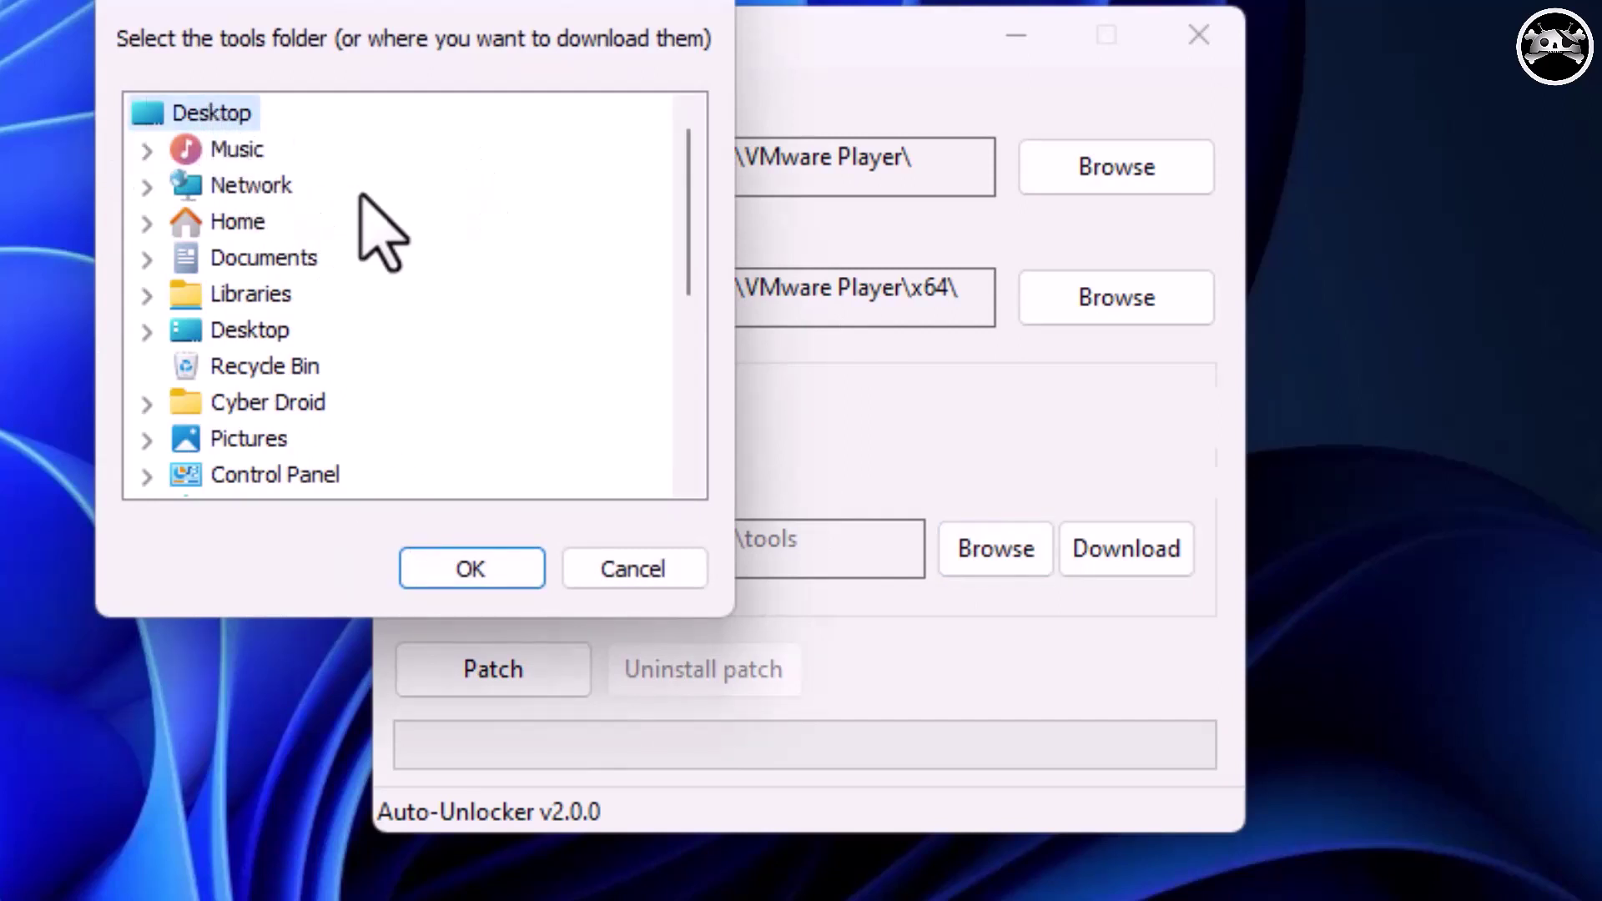
left_click(474, 569)
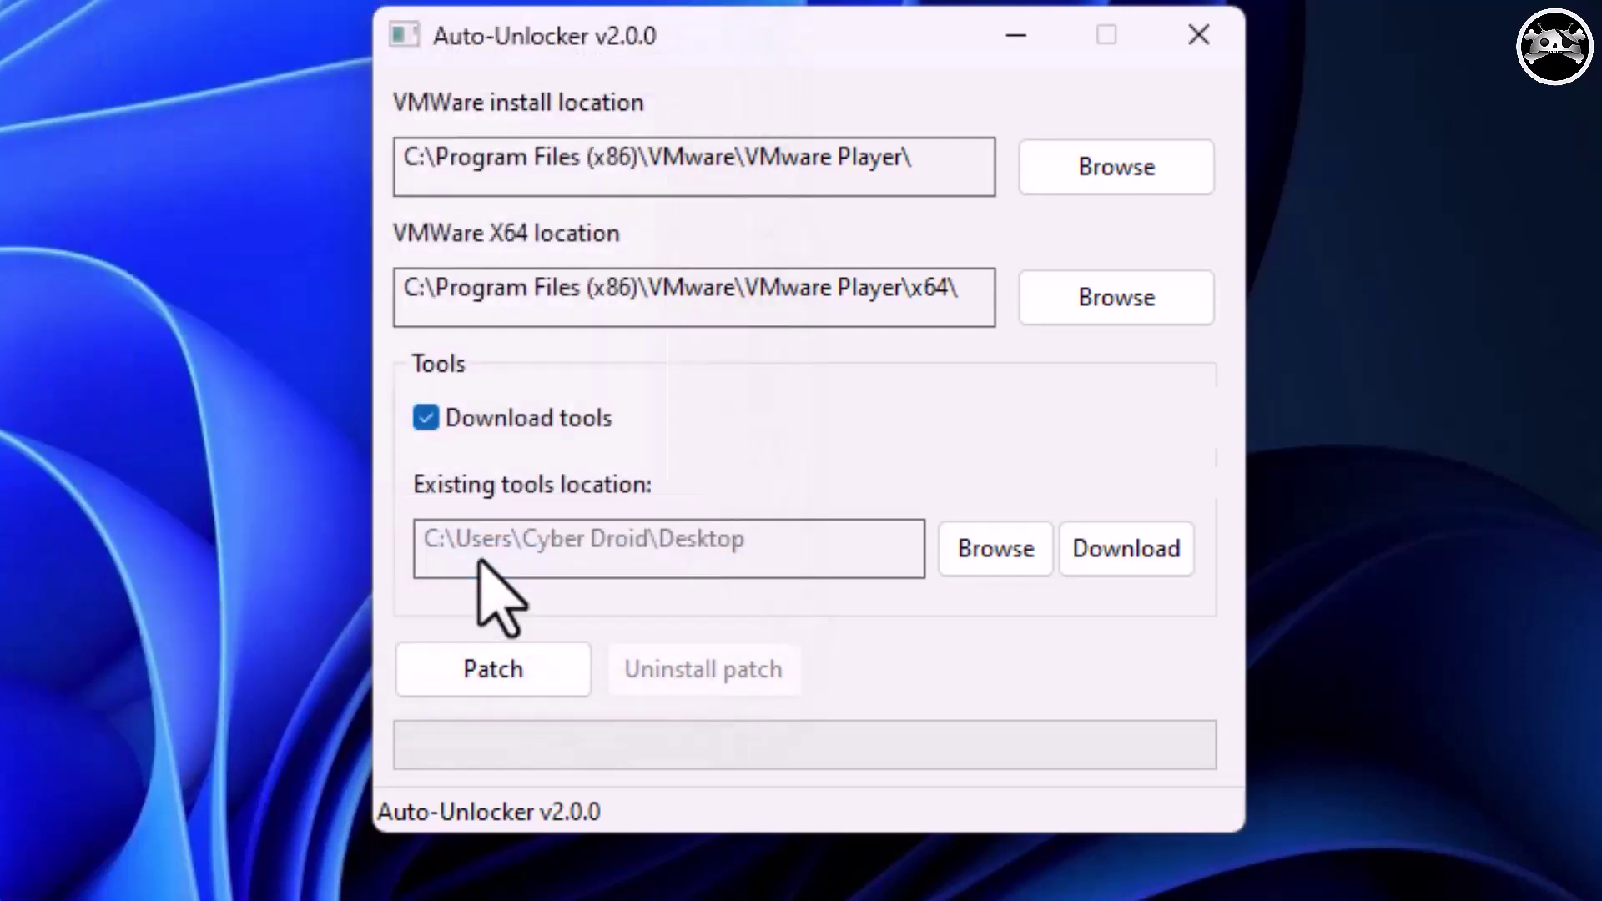
left_click(1148, 560)
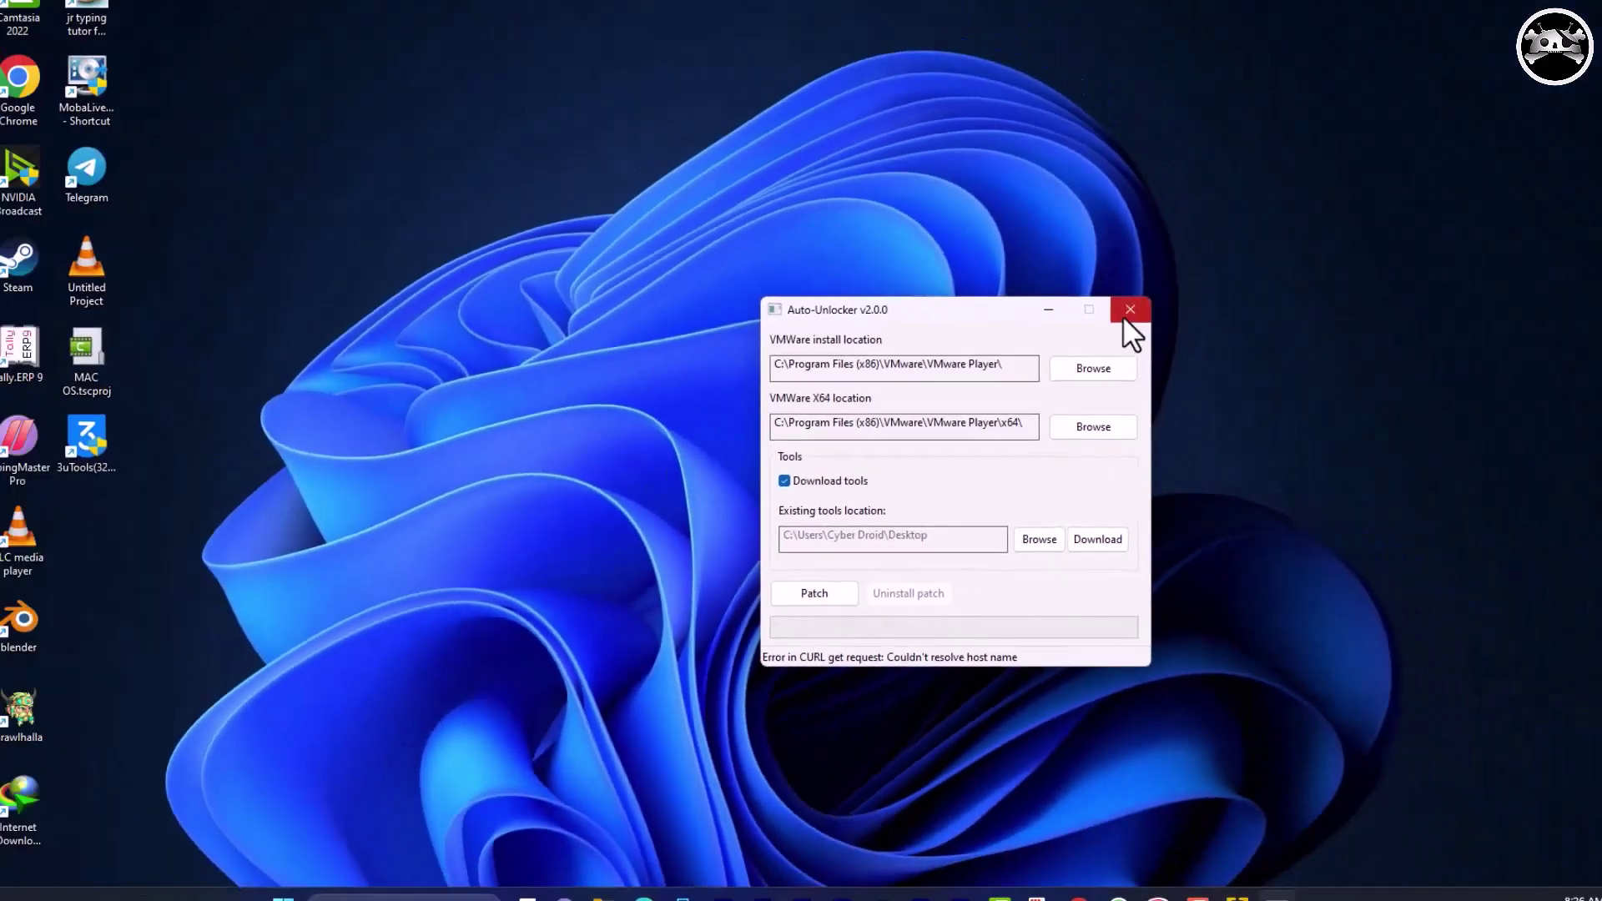
Close Auto-Unlocker and select the darwin image in File Explorer's VM Ware folder.
left_click(1181, 102)
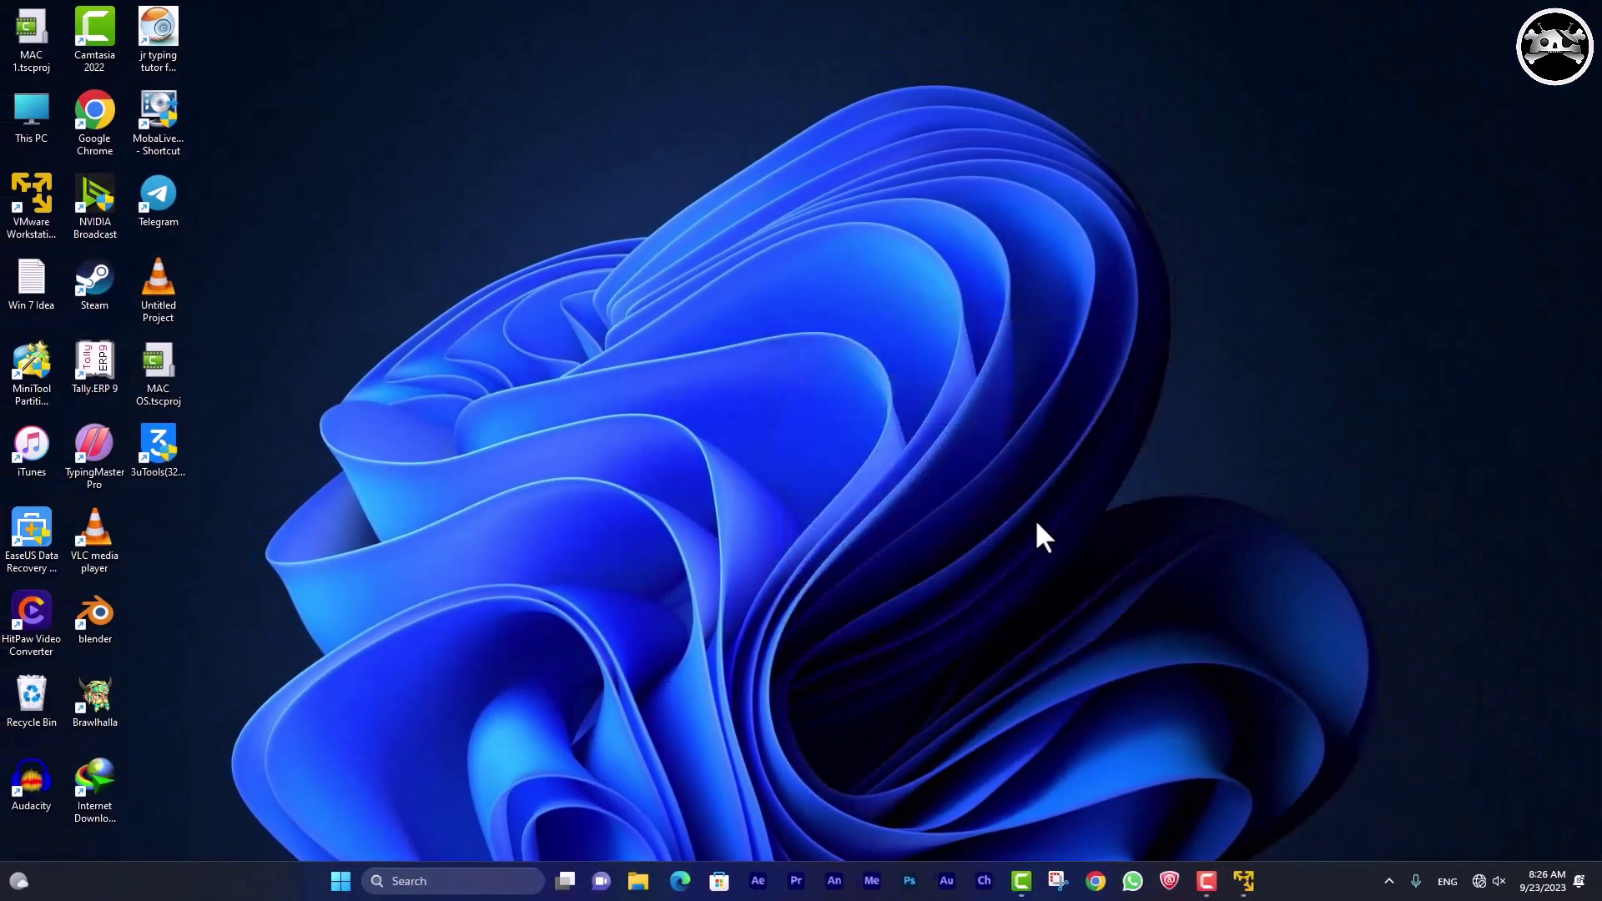
left_click(659, 882)
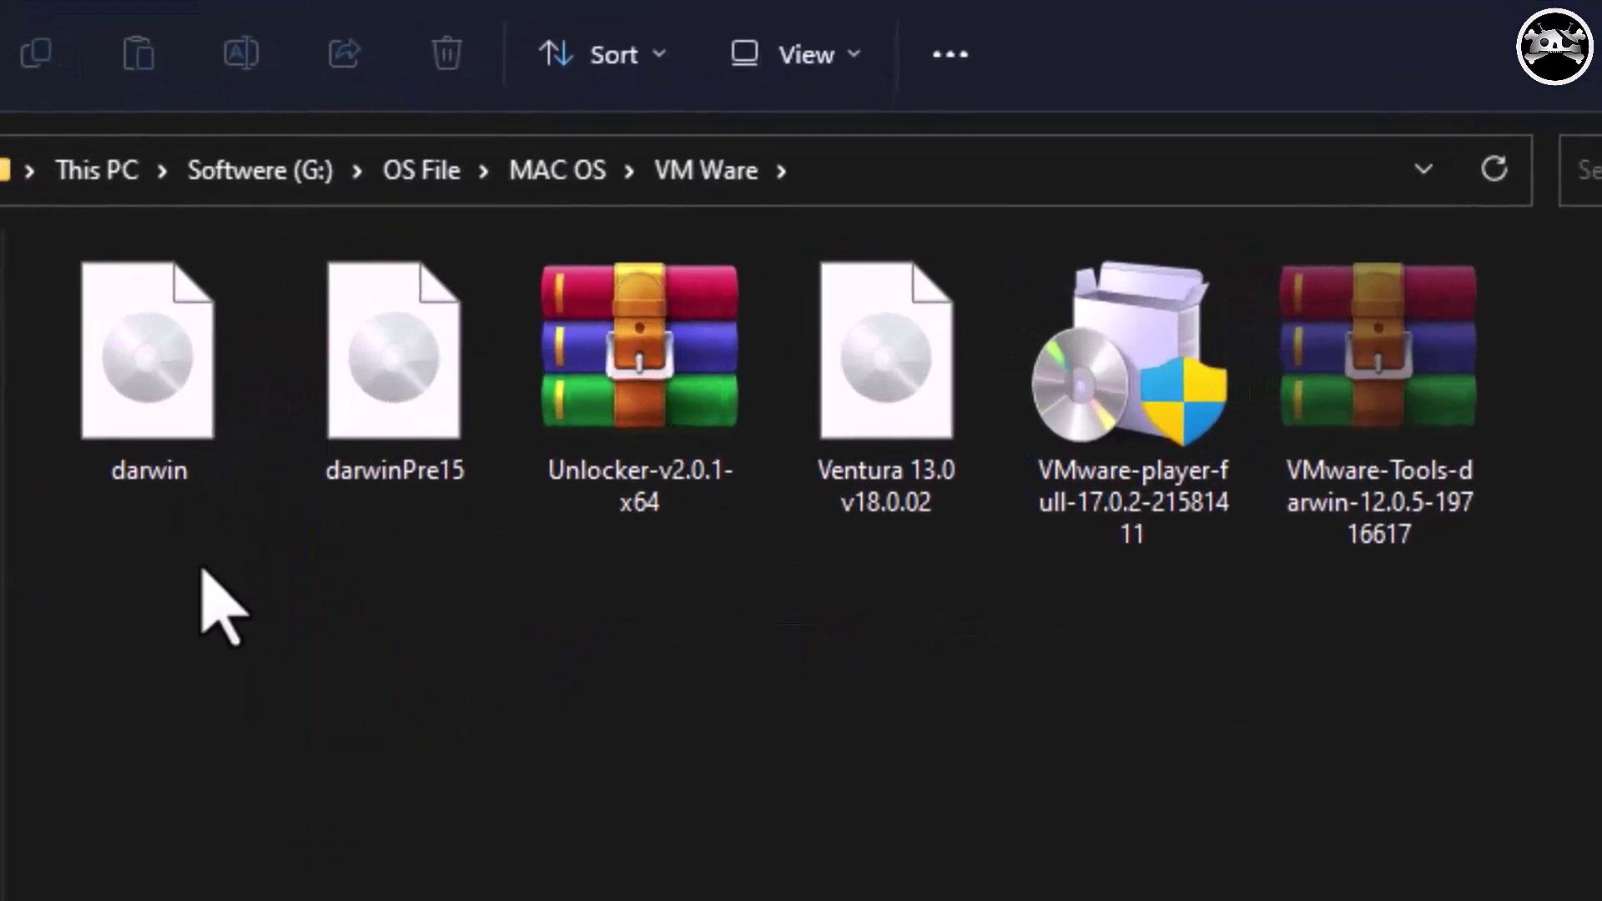
left_click(92, 429)
left_click(393, 501)
left_click(279, 648)
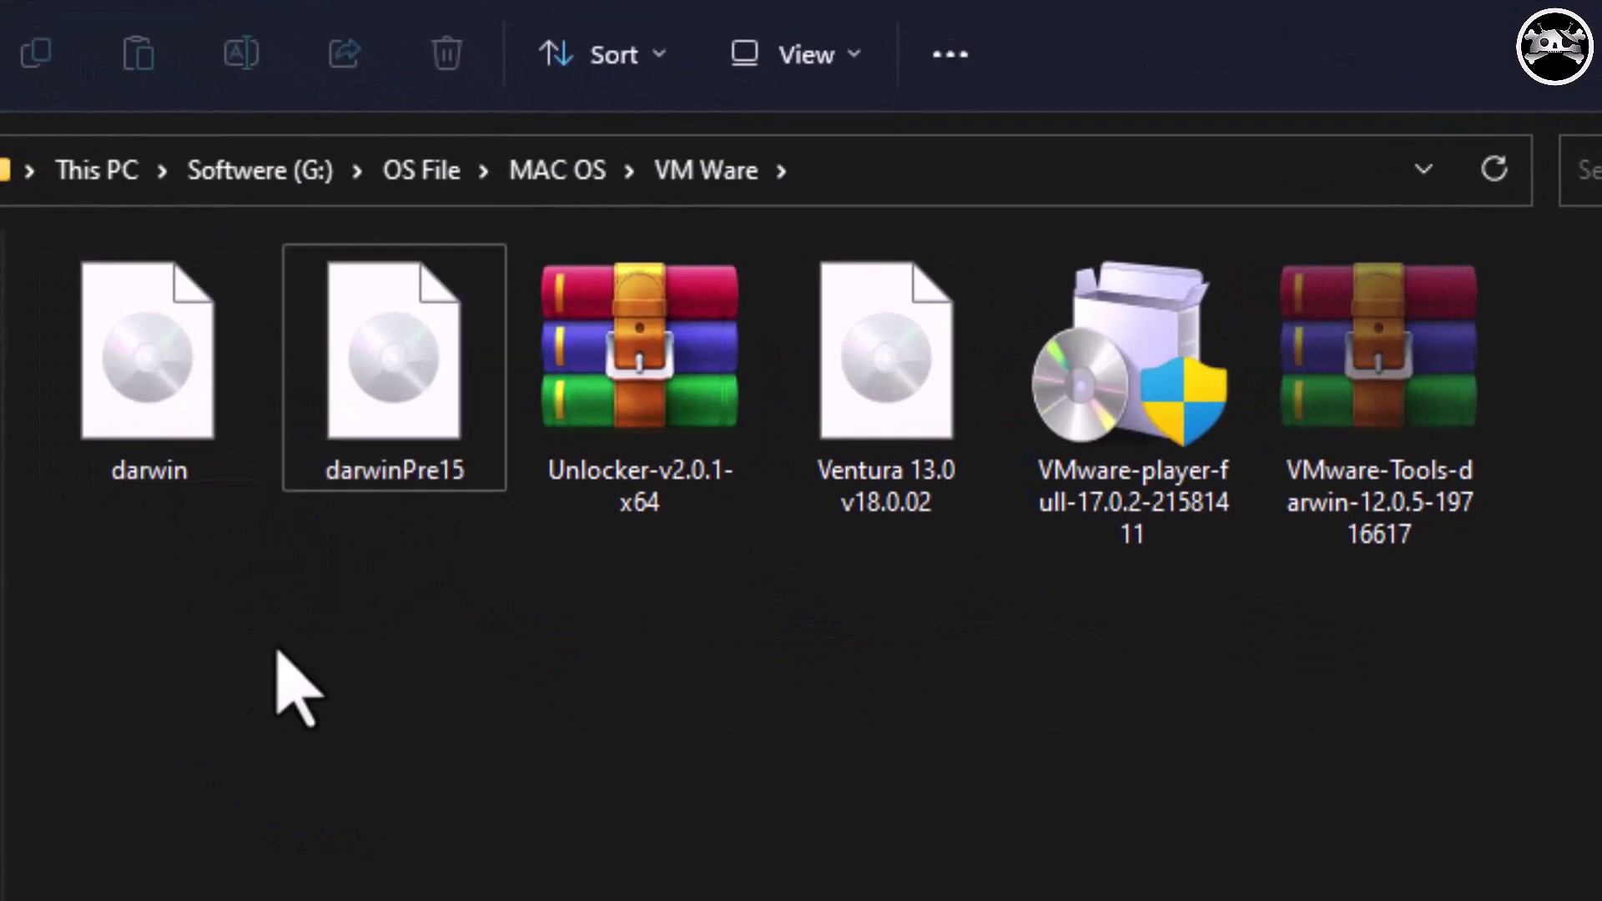
mouse_move(475, 679)
left_mouse_down()
mouse_move(418, 593)
mouse_move(213, 435)
mouse_move(250, 715)
left_mouse_up()
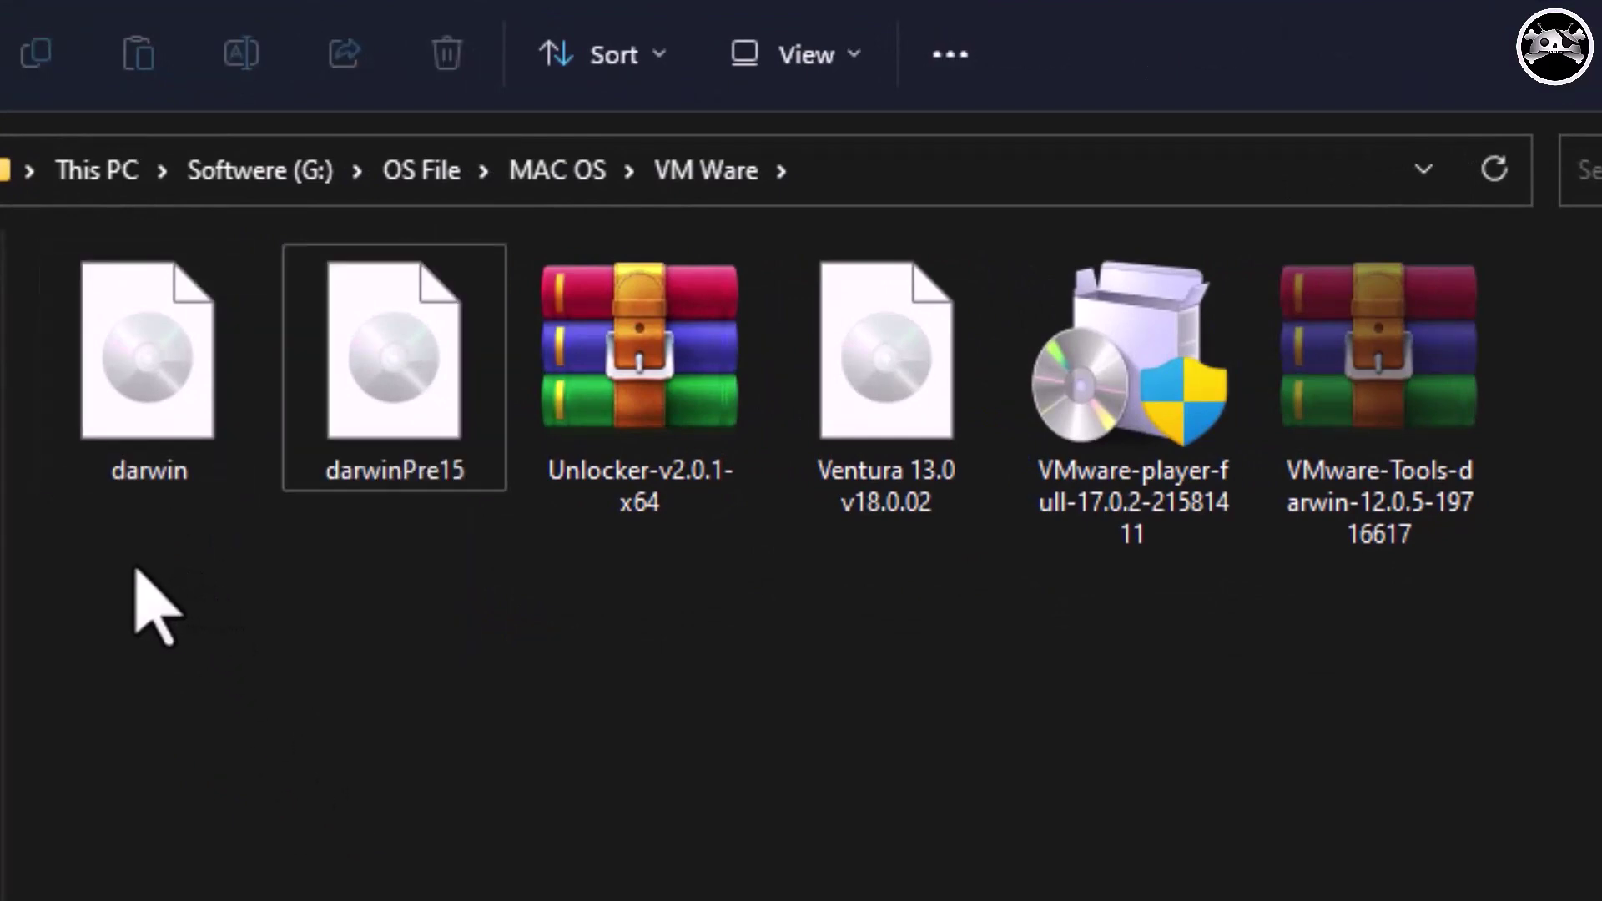
mouse_move(134, 572)
left_mouse_down()
mouse_move(111, 400)
mouse_move(141, 448)
left_mouse_up()
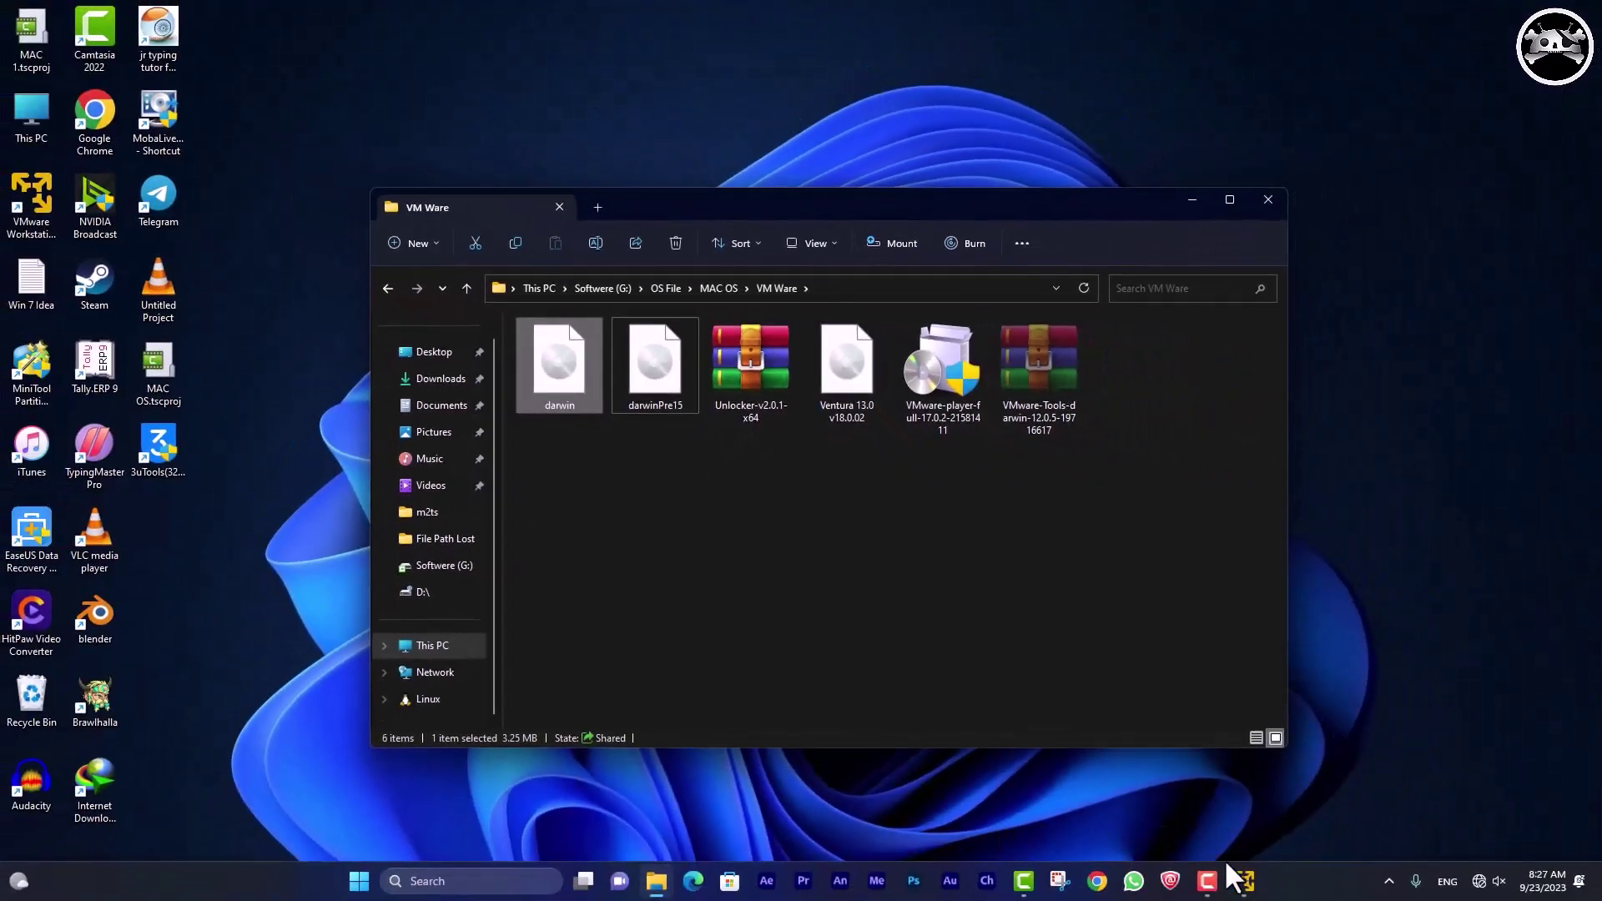
Select the MAC OS 13 VM and open its CD/DVD drive settings.
left_click(1243, 883)
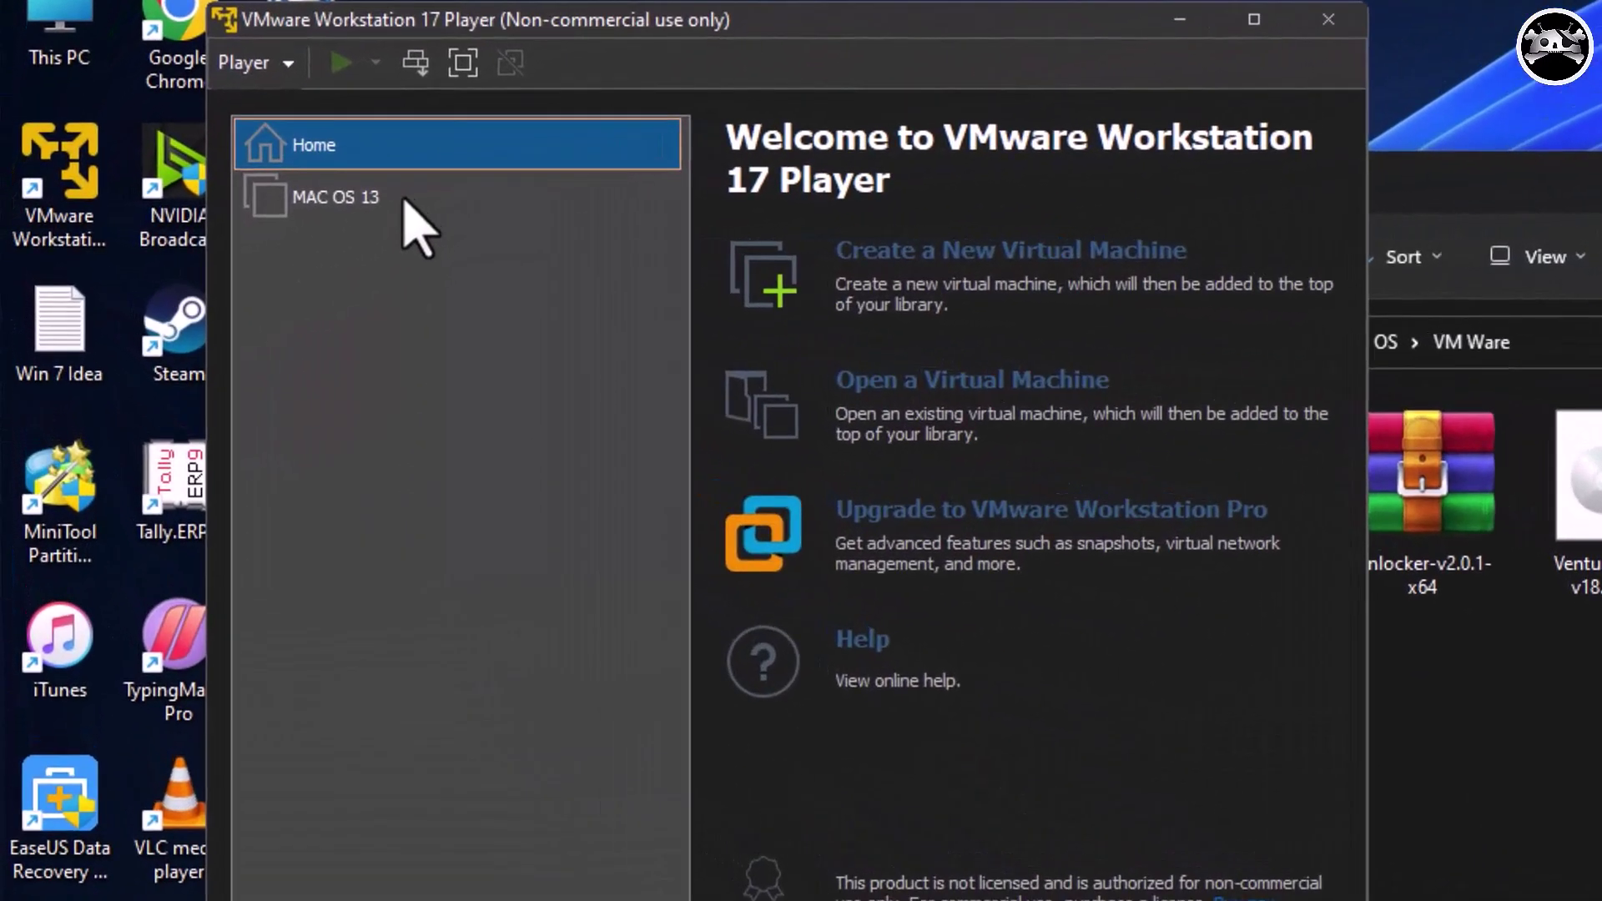
left_click(402, 200)
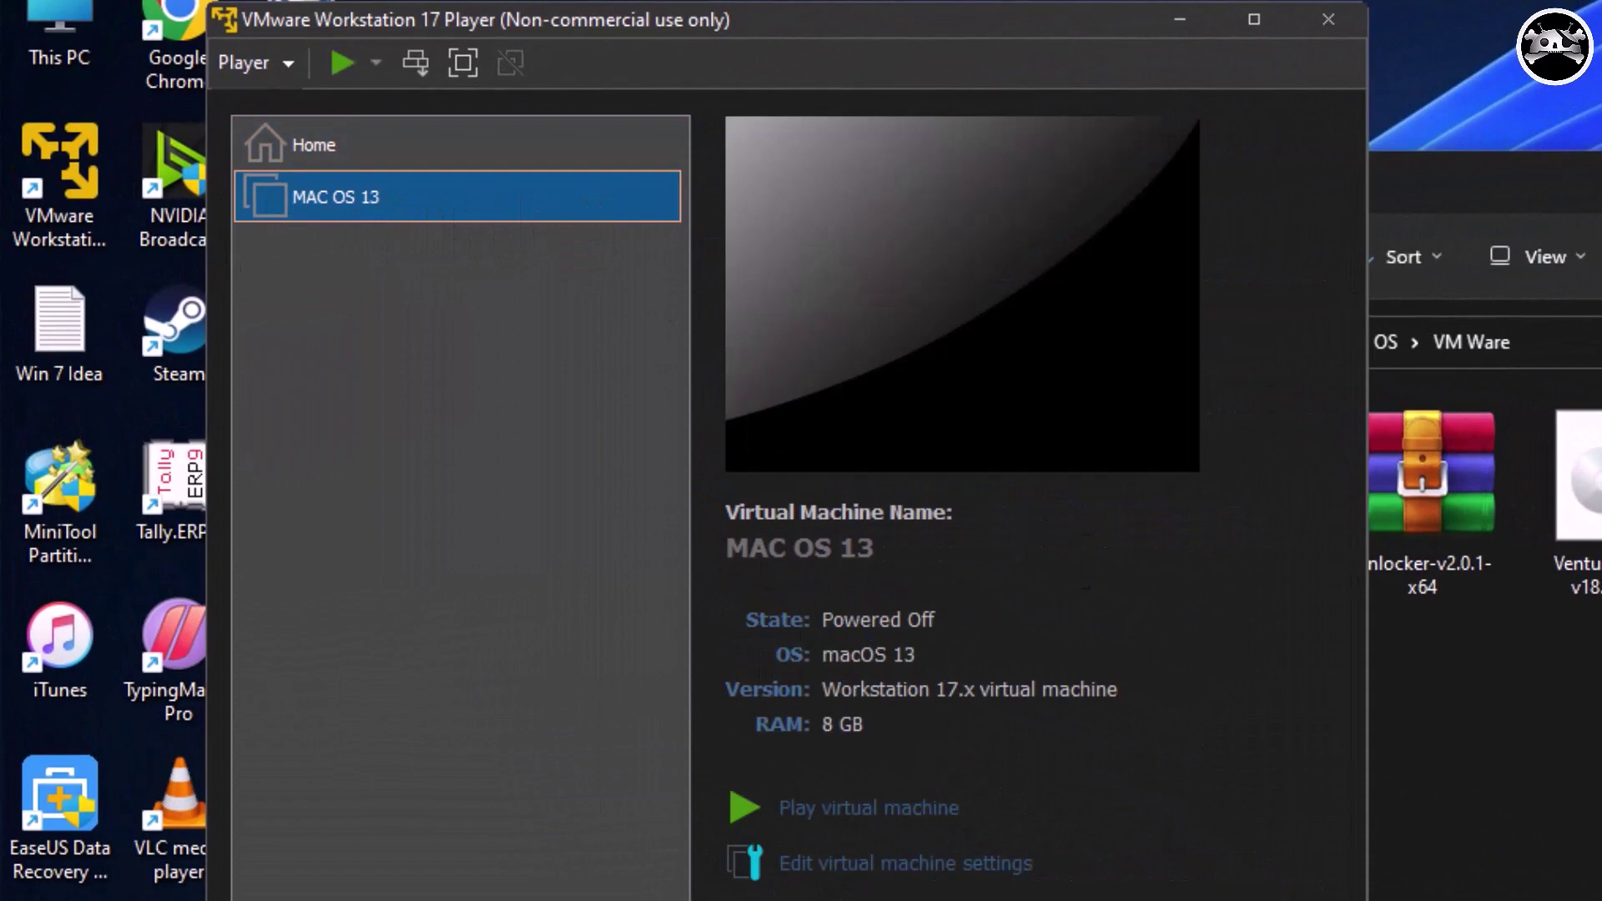
left_click(1251, 20)
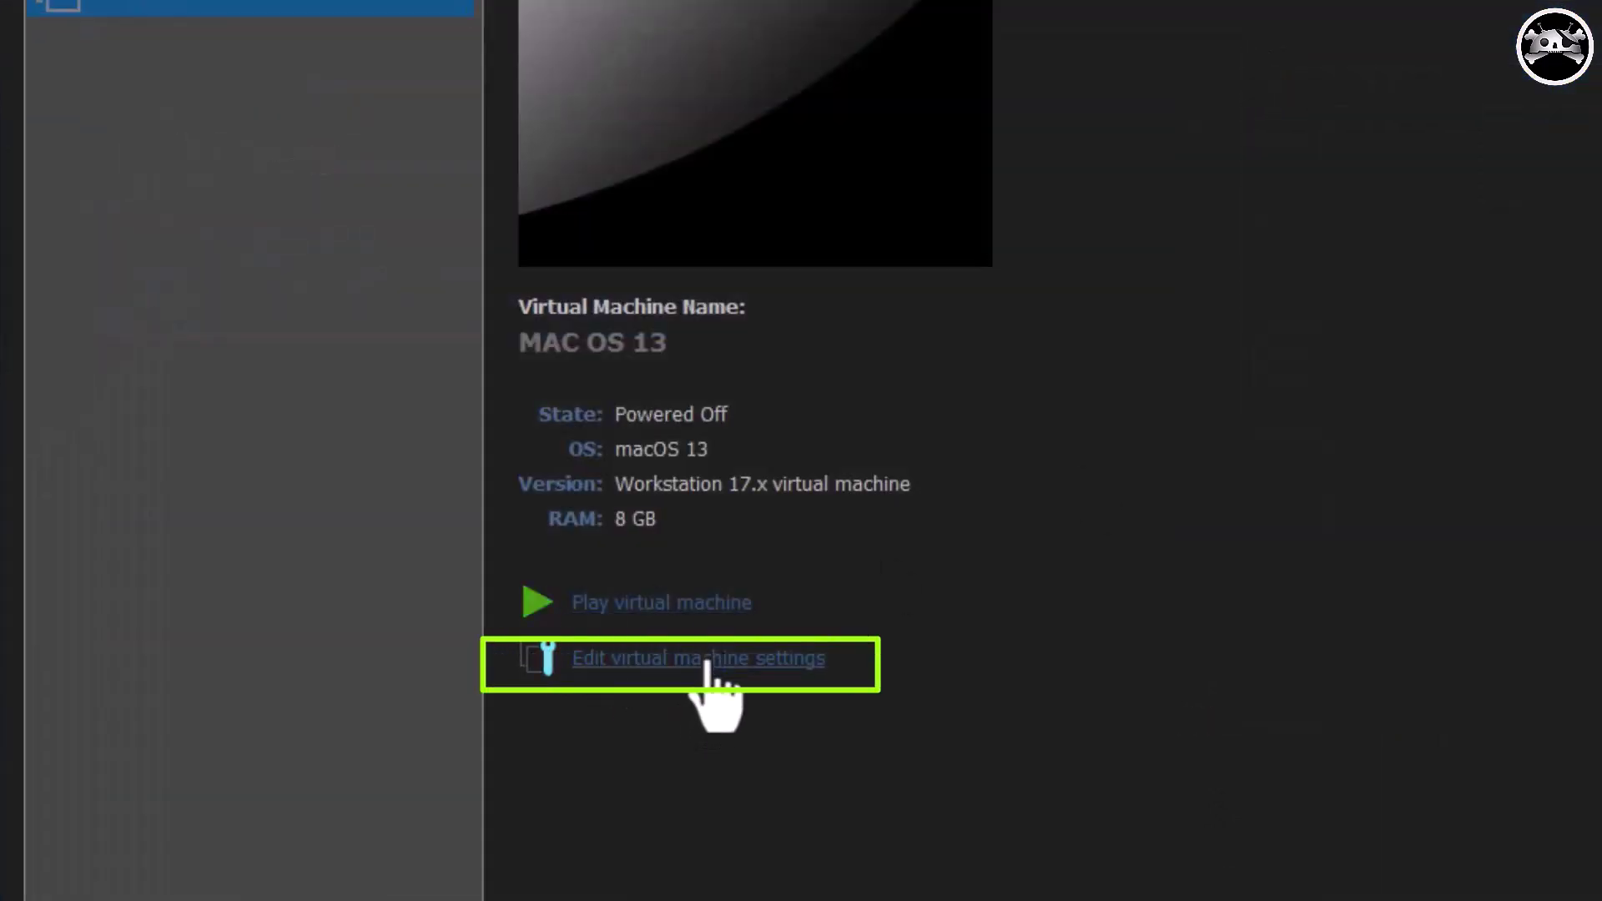
left_click(705, 665)
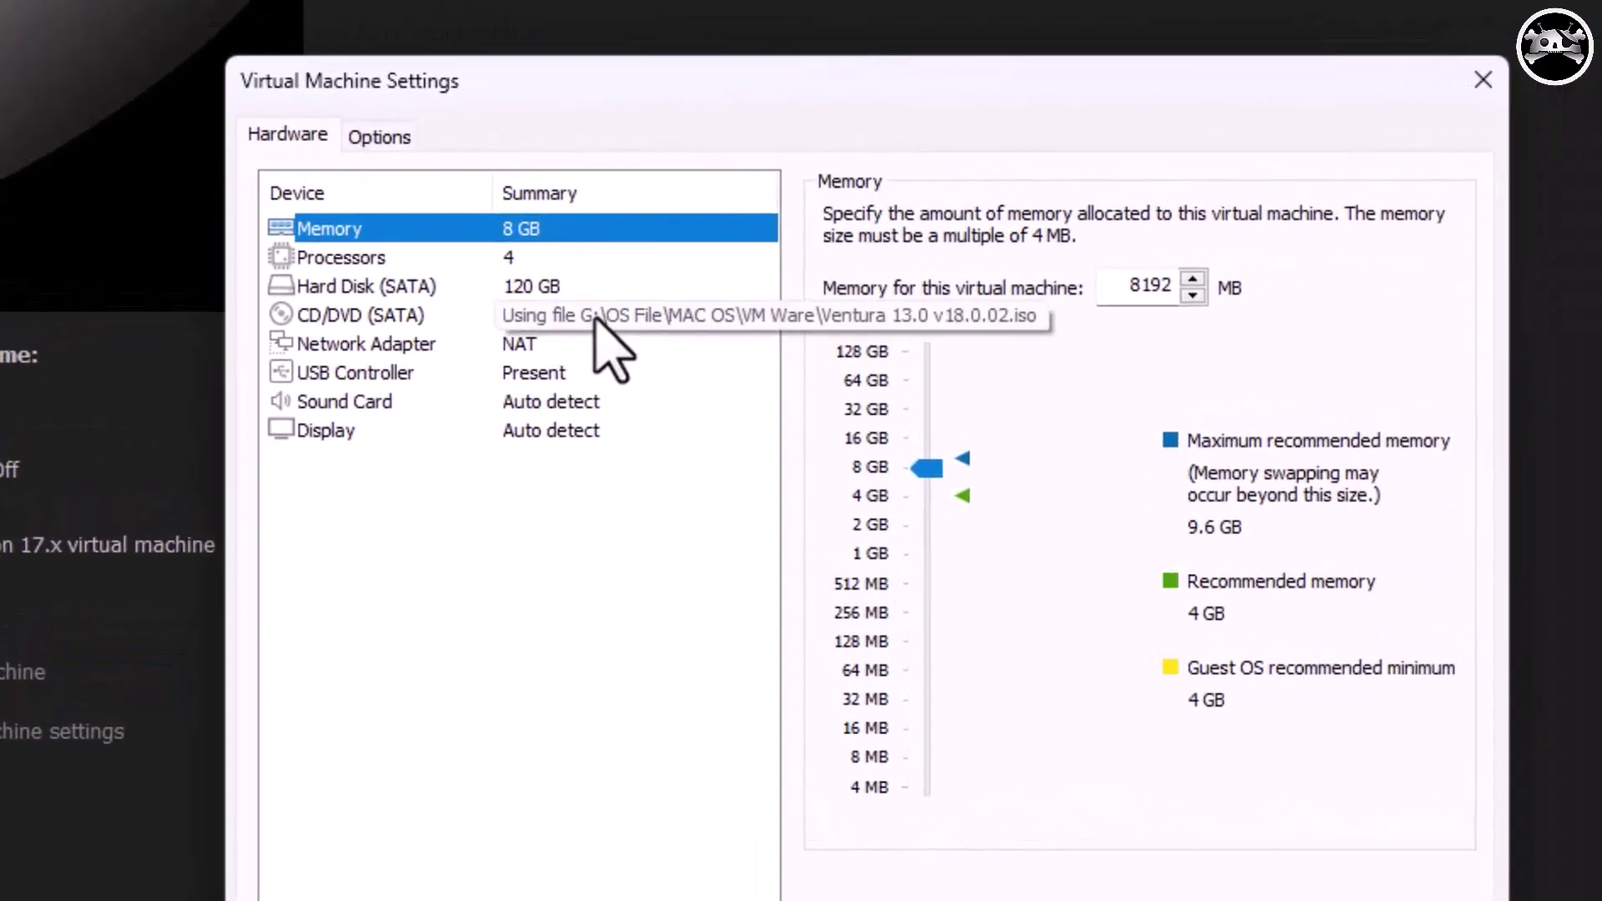
left_click(598, 318)
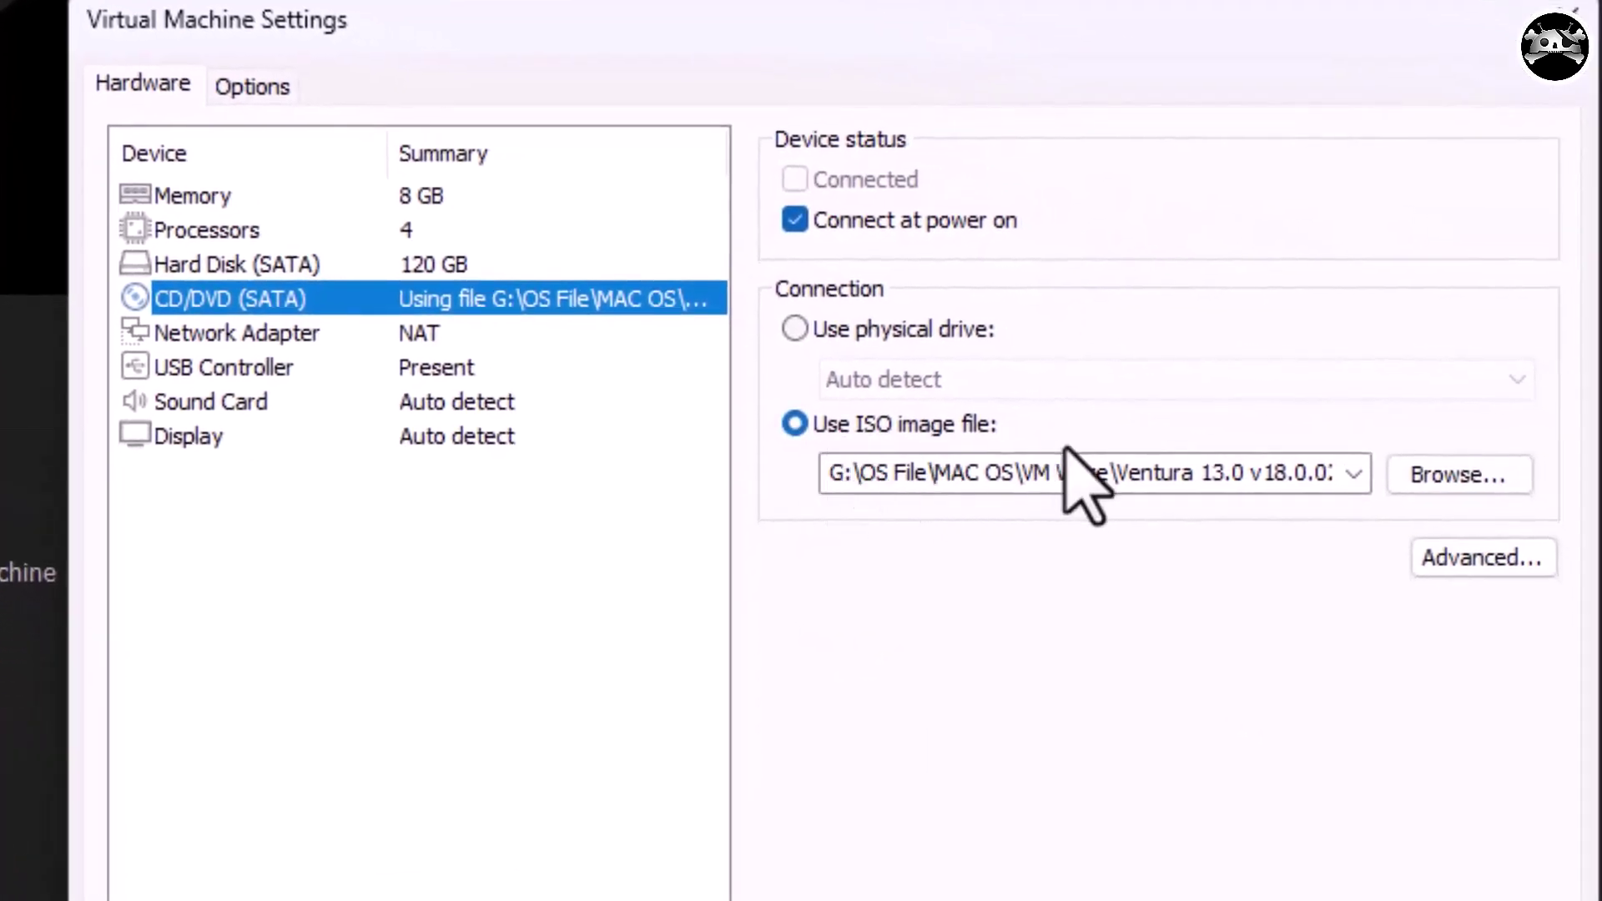
Set the CD/DVD drive to use darwin.iso and save the VM settings.
left_click(1452, 484)
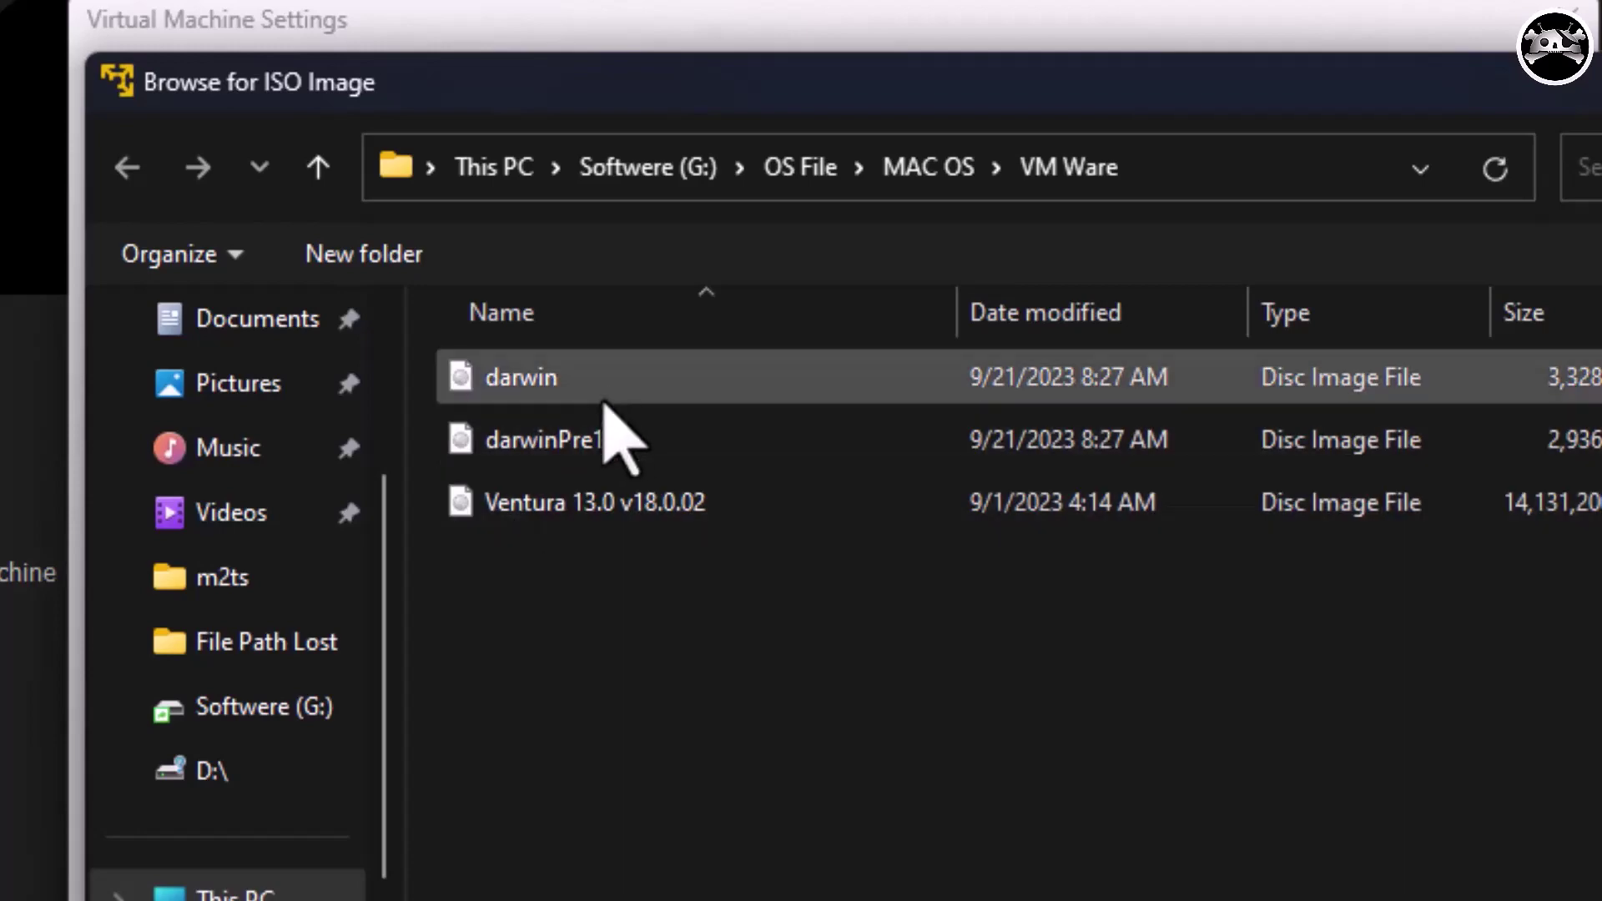
left_click(550, 389)
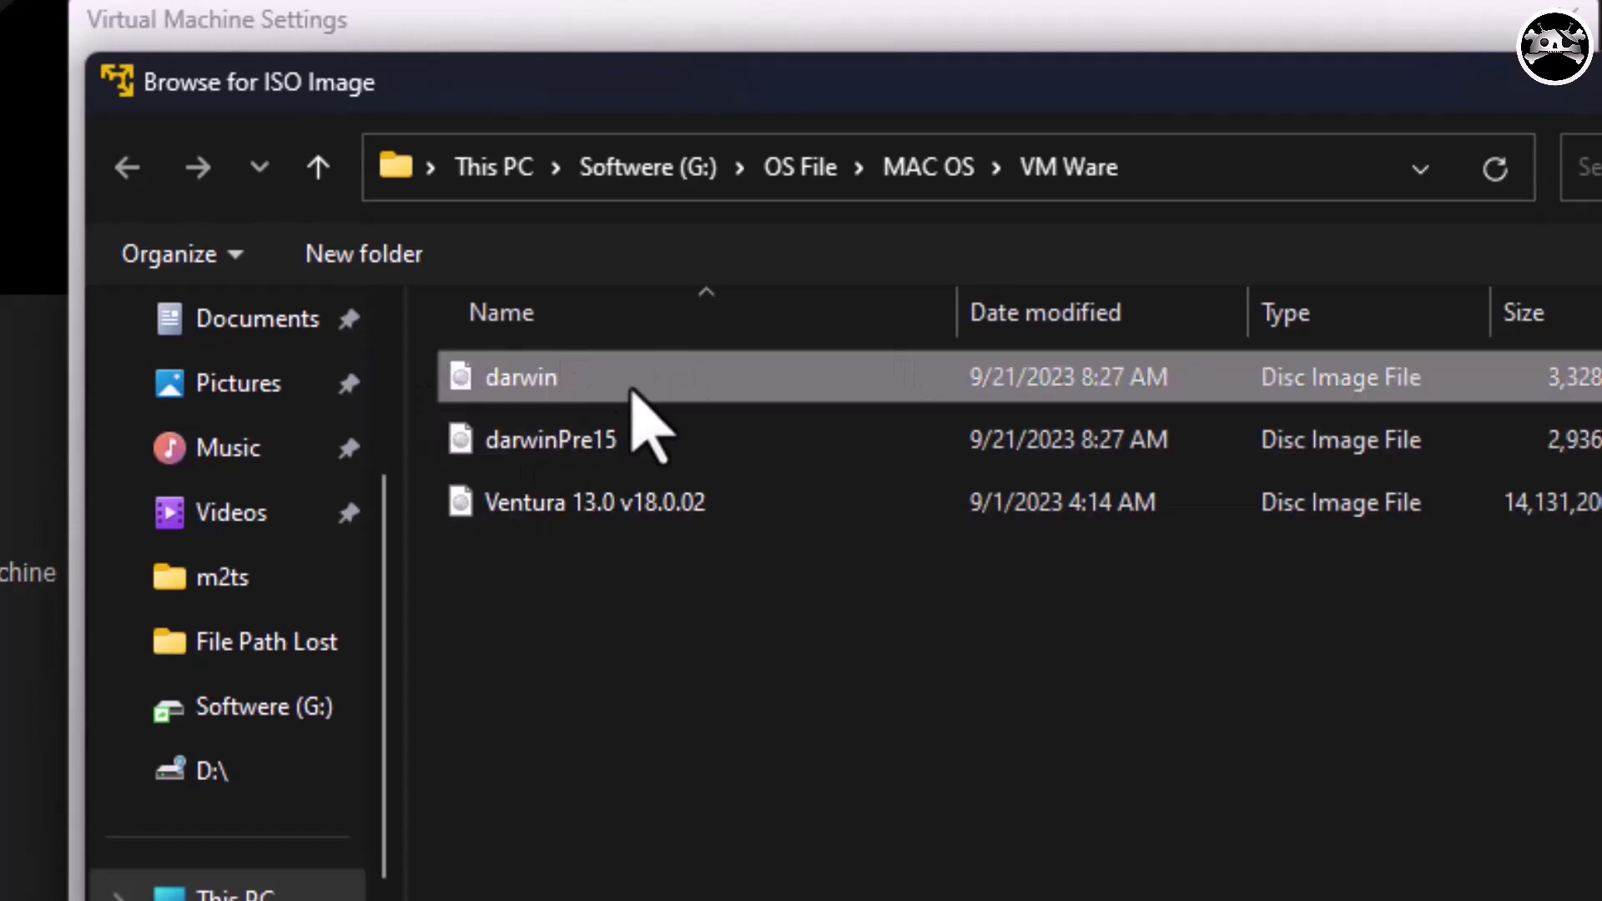
double_click(654, 413)
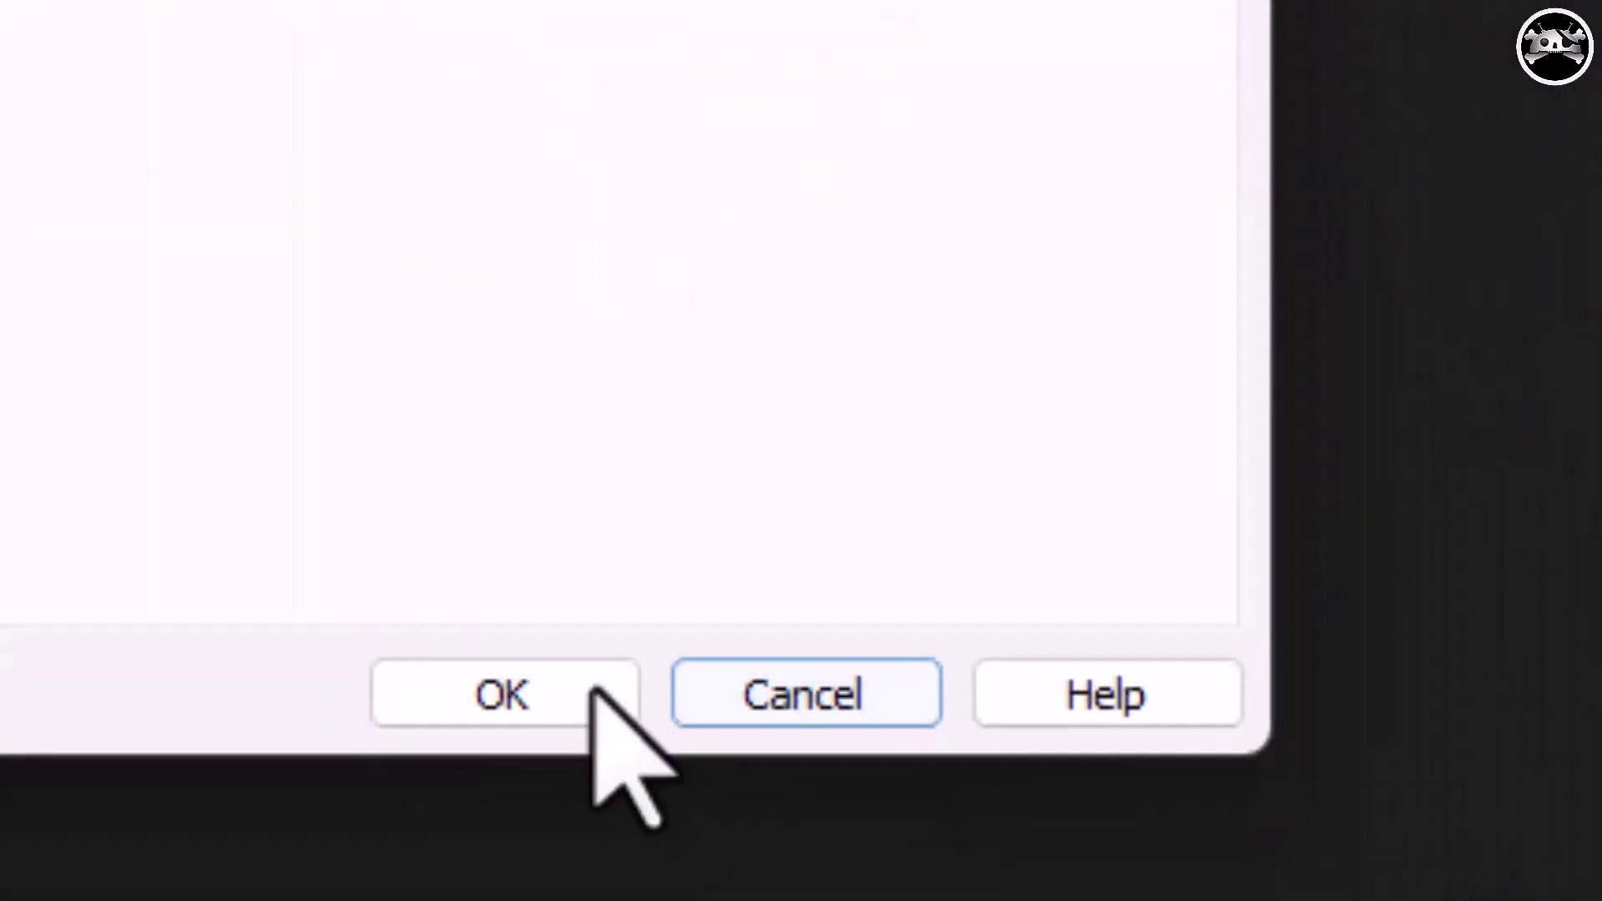
left_click(500, 690)
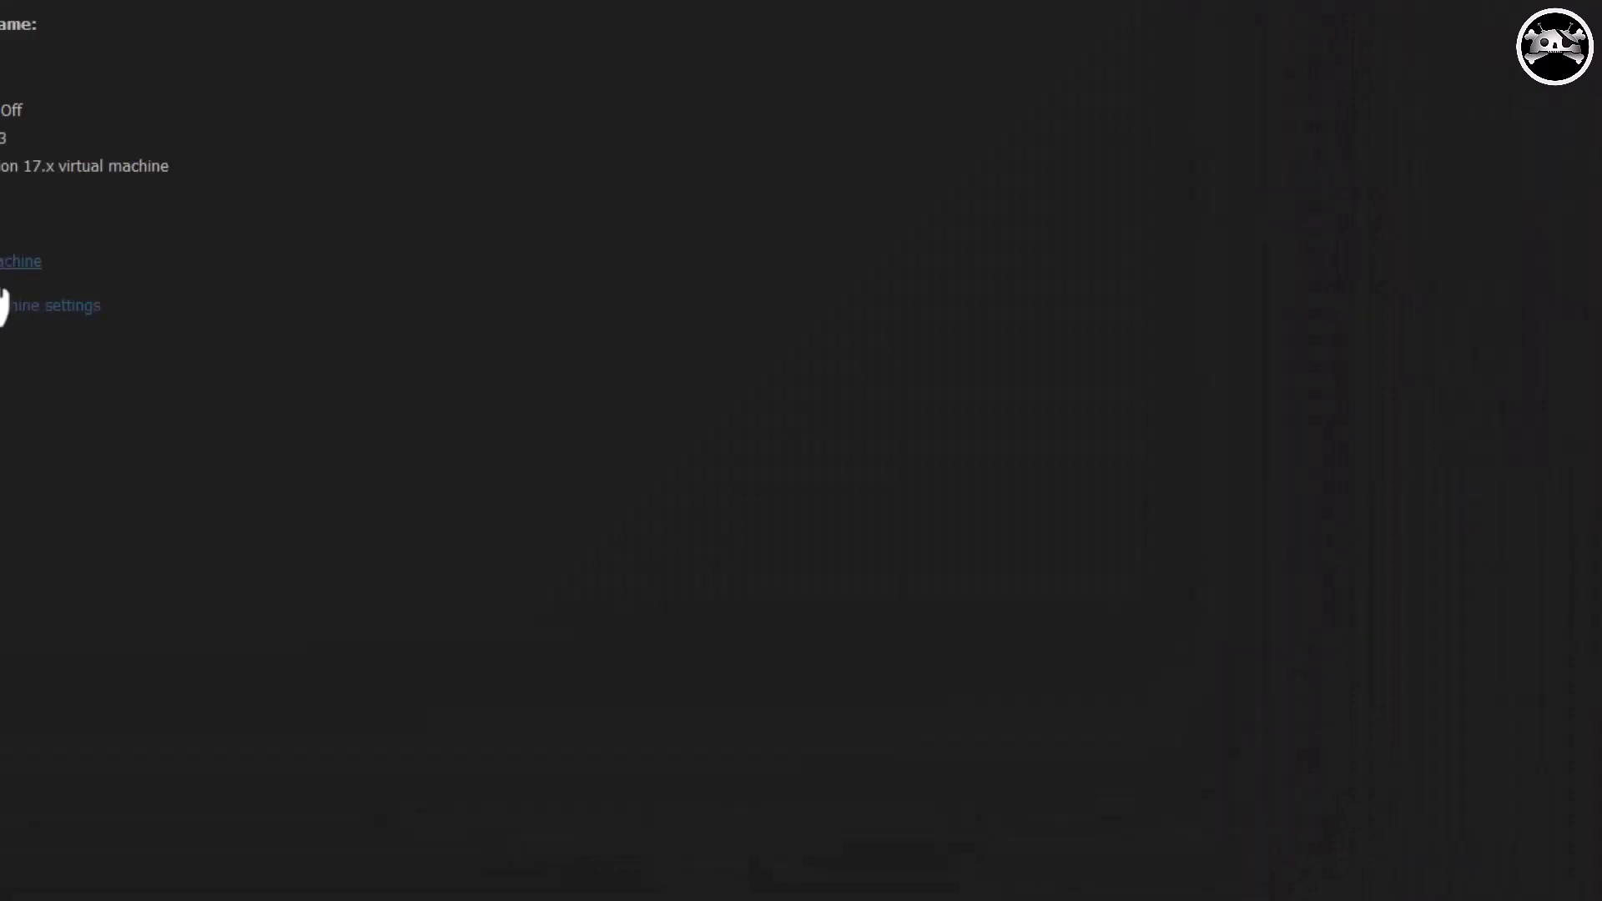
Start the macOS VM and launch Install VMware Tools from the VMware Tools disk.
left_click(354, 427)
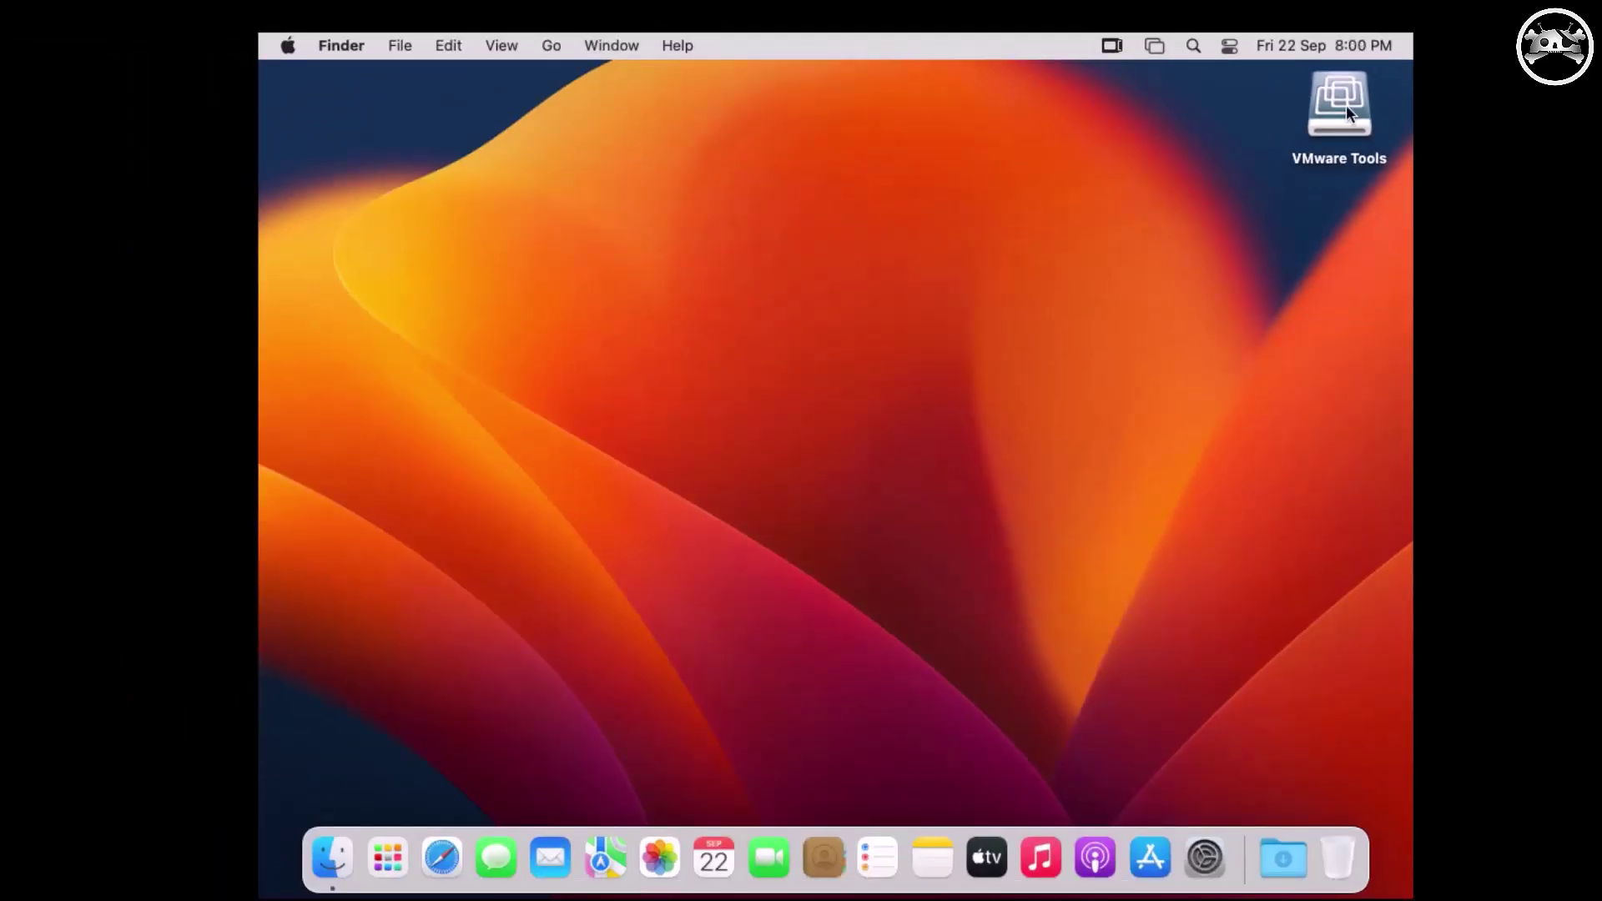
double_click(1345, 104)
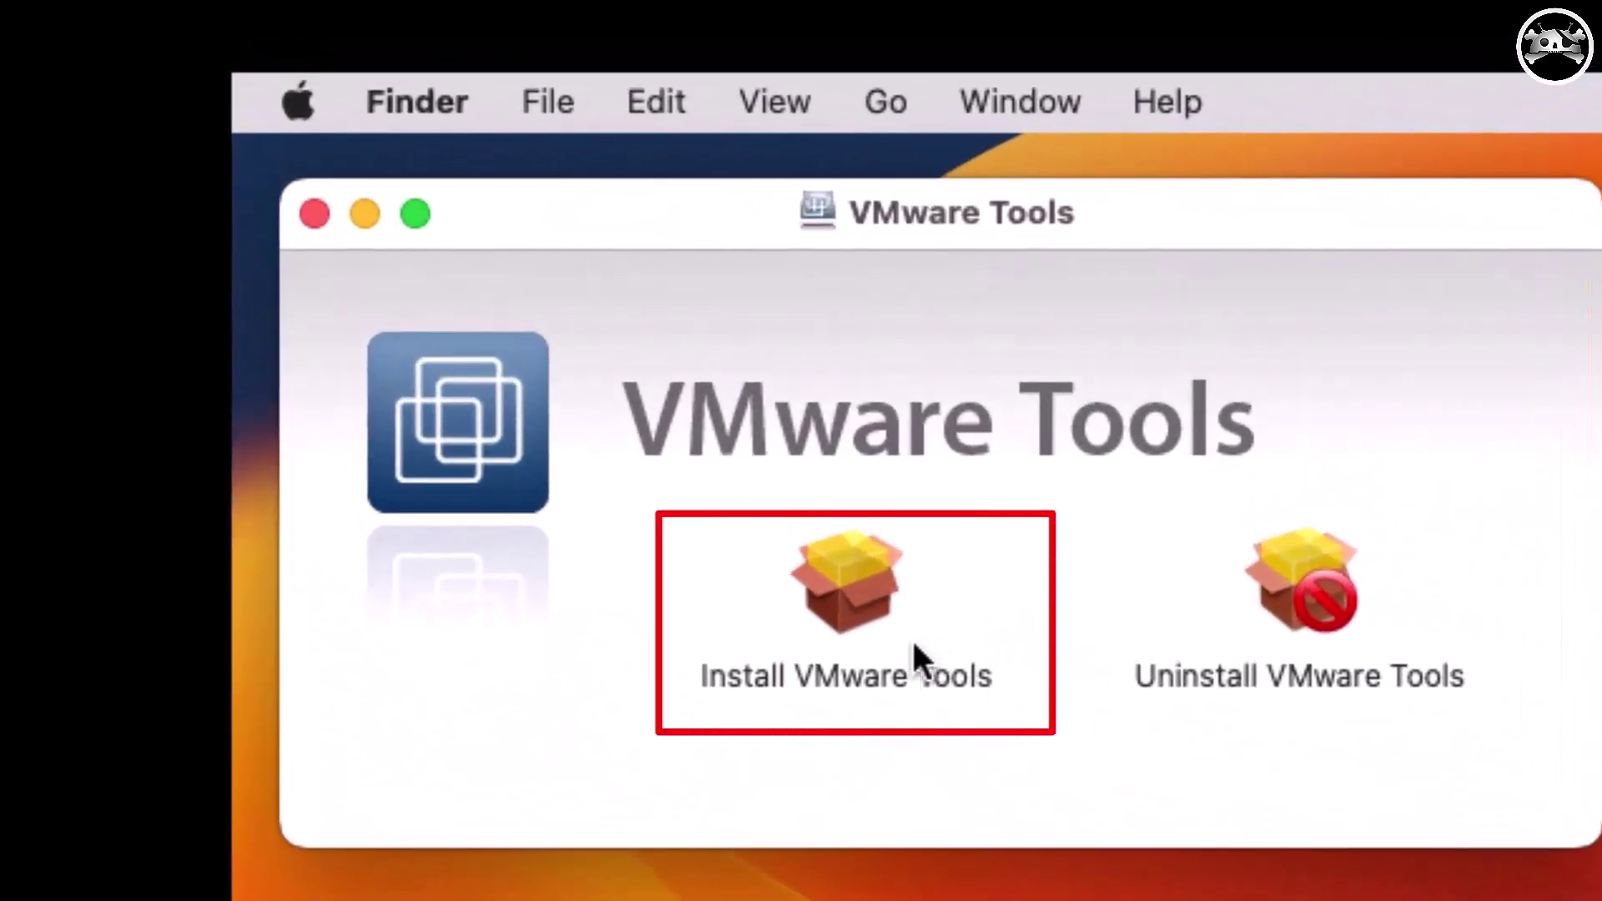
double_click(793, 613)
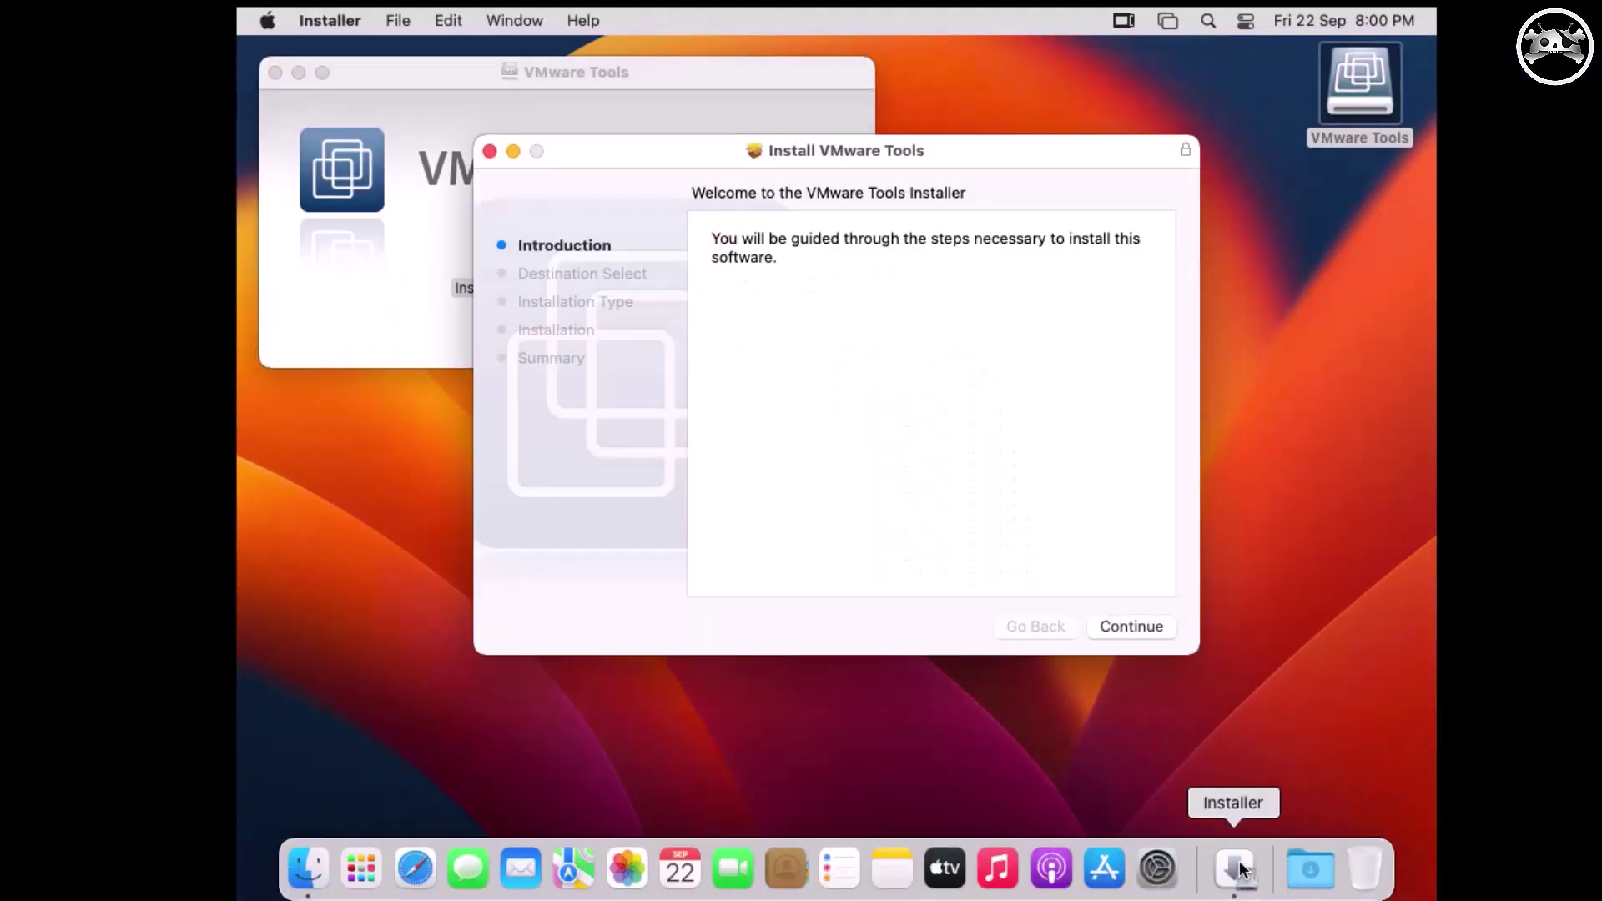
Run the standard VMware Tools installation, authorising it with the account password.
left_click(1133, 625)
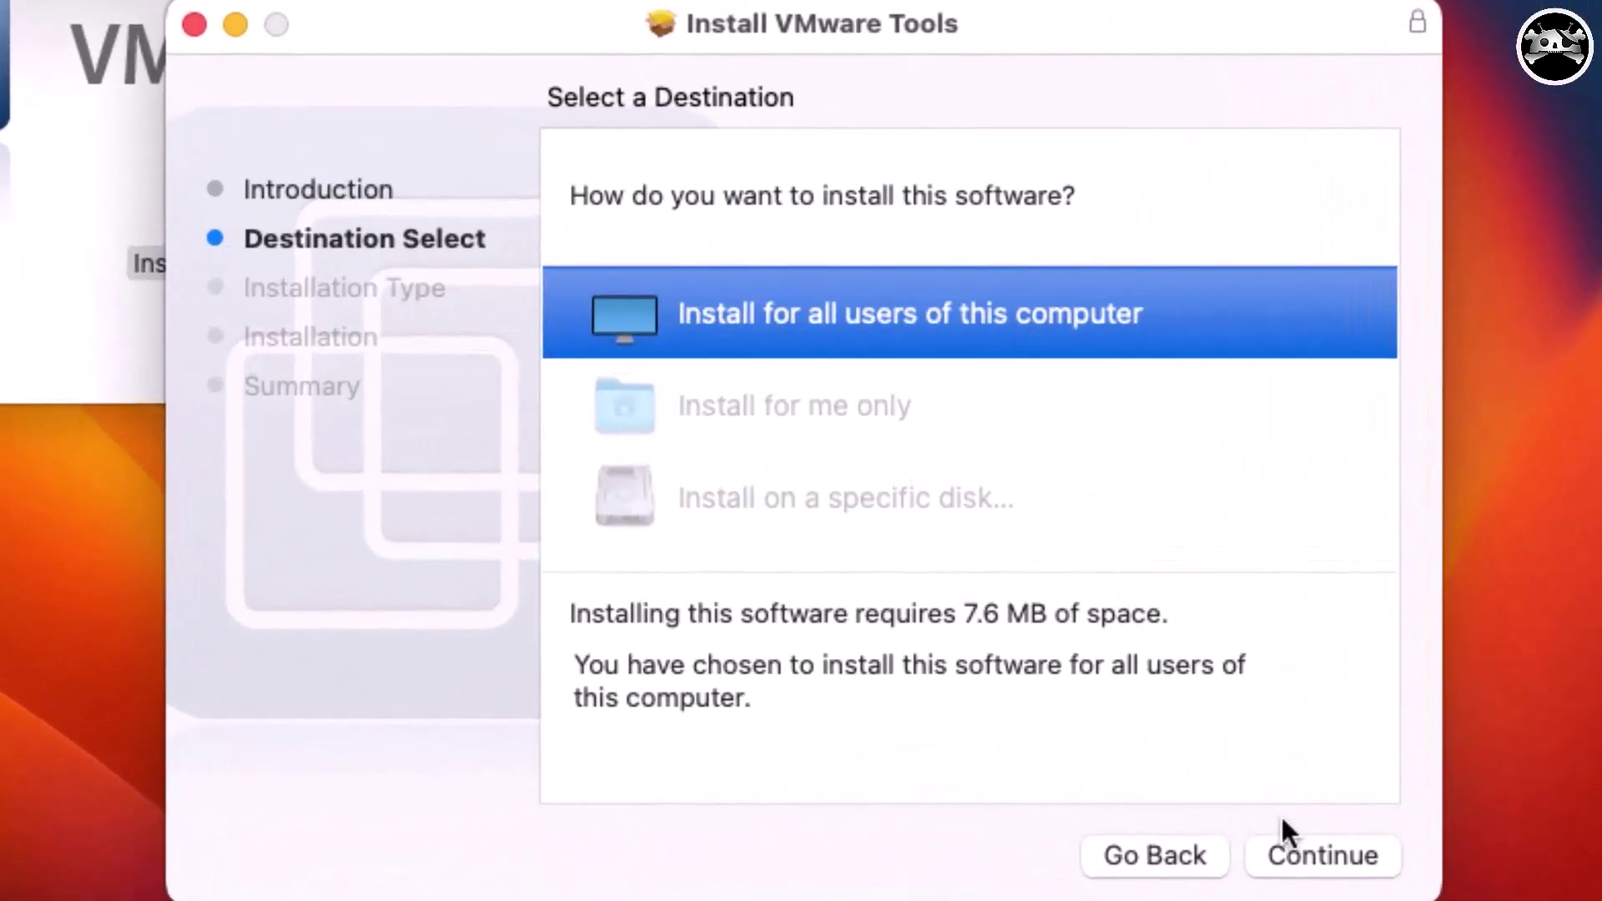
left_click(1331, 852)
left_click(1332, 853)
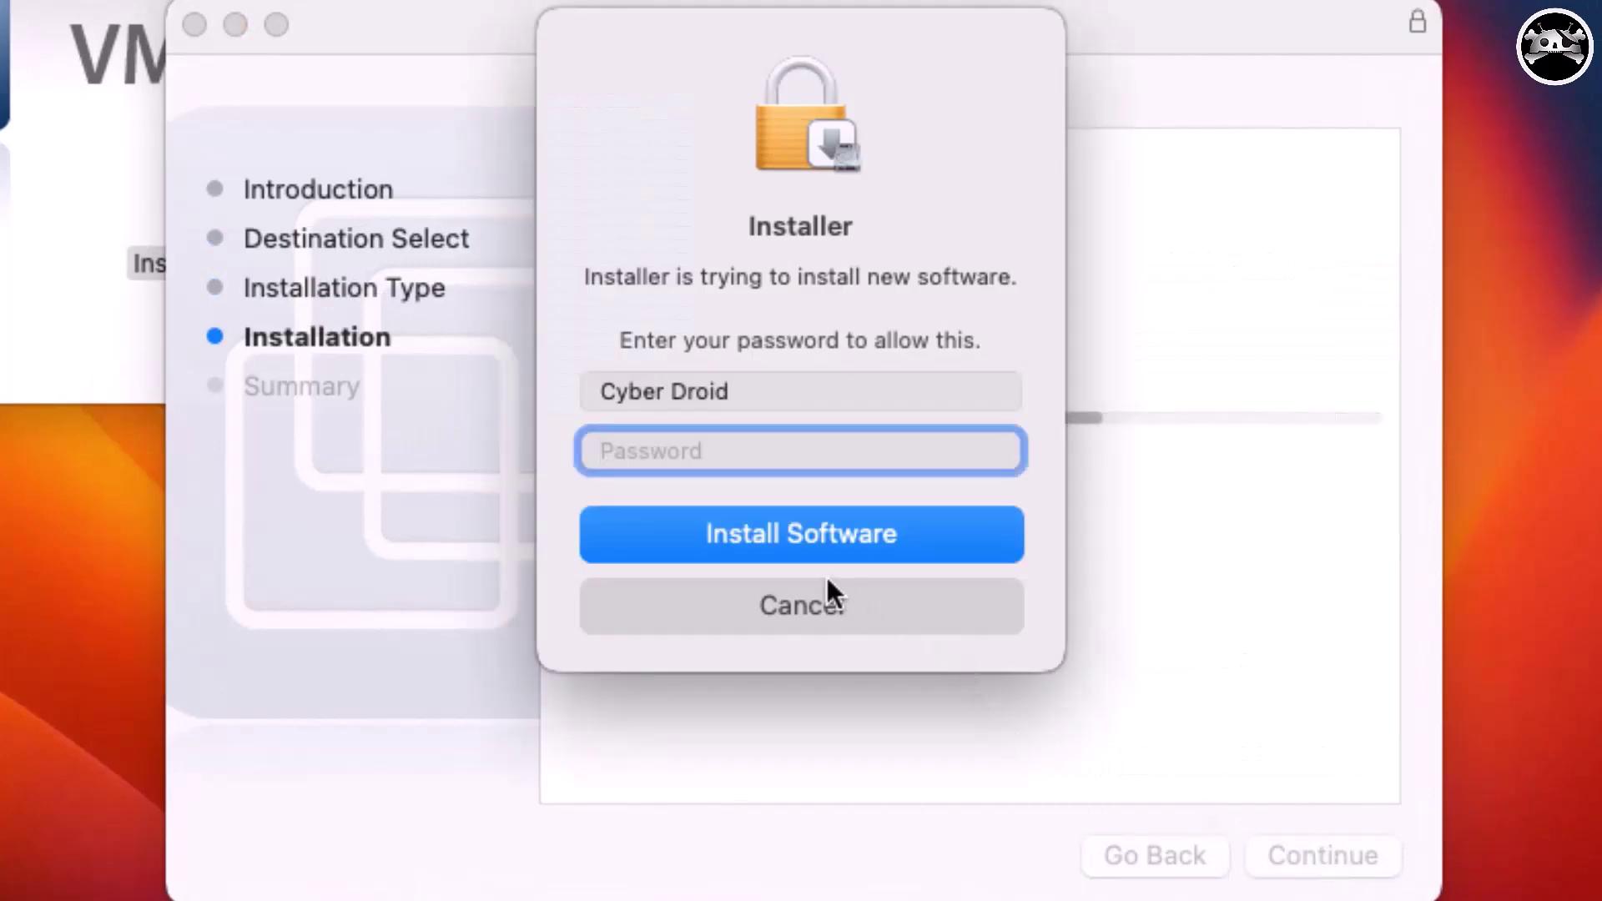
left_click(647, 440)
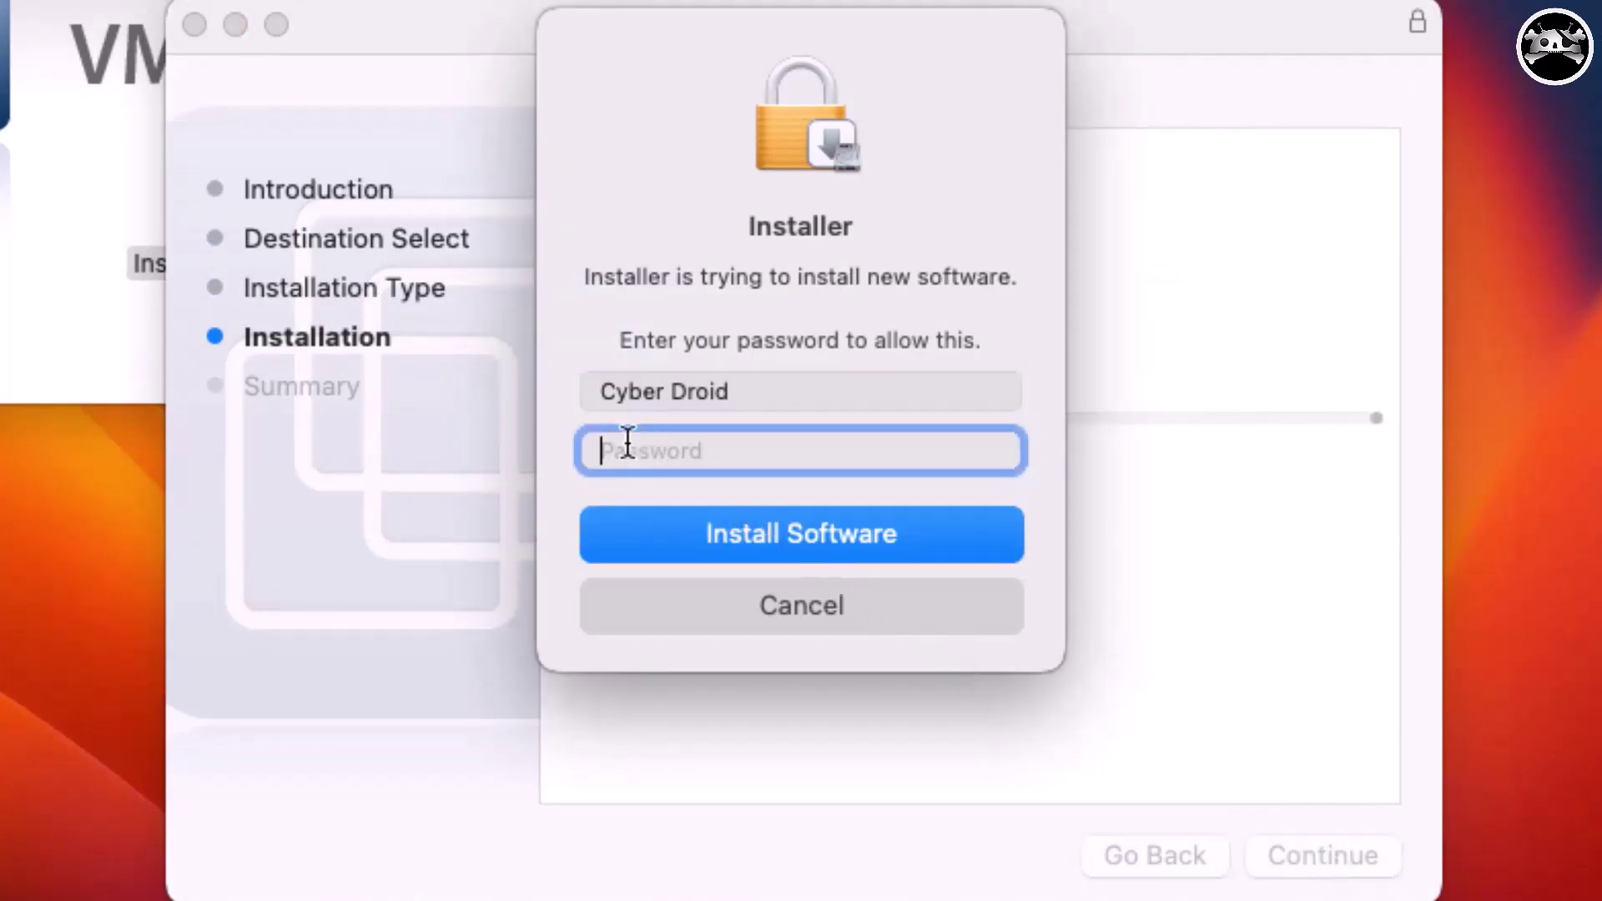
type("•••")
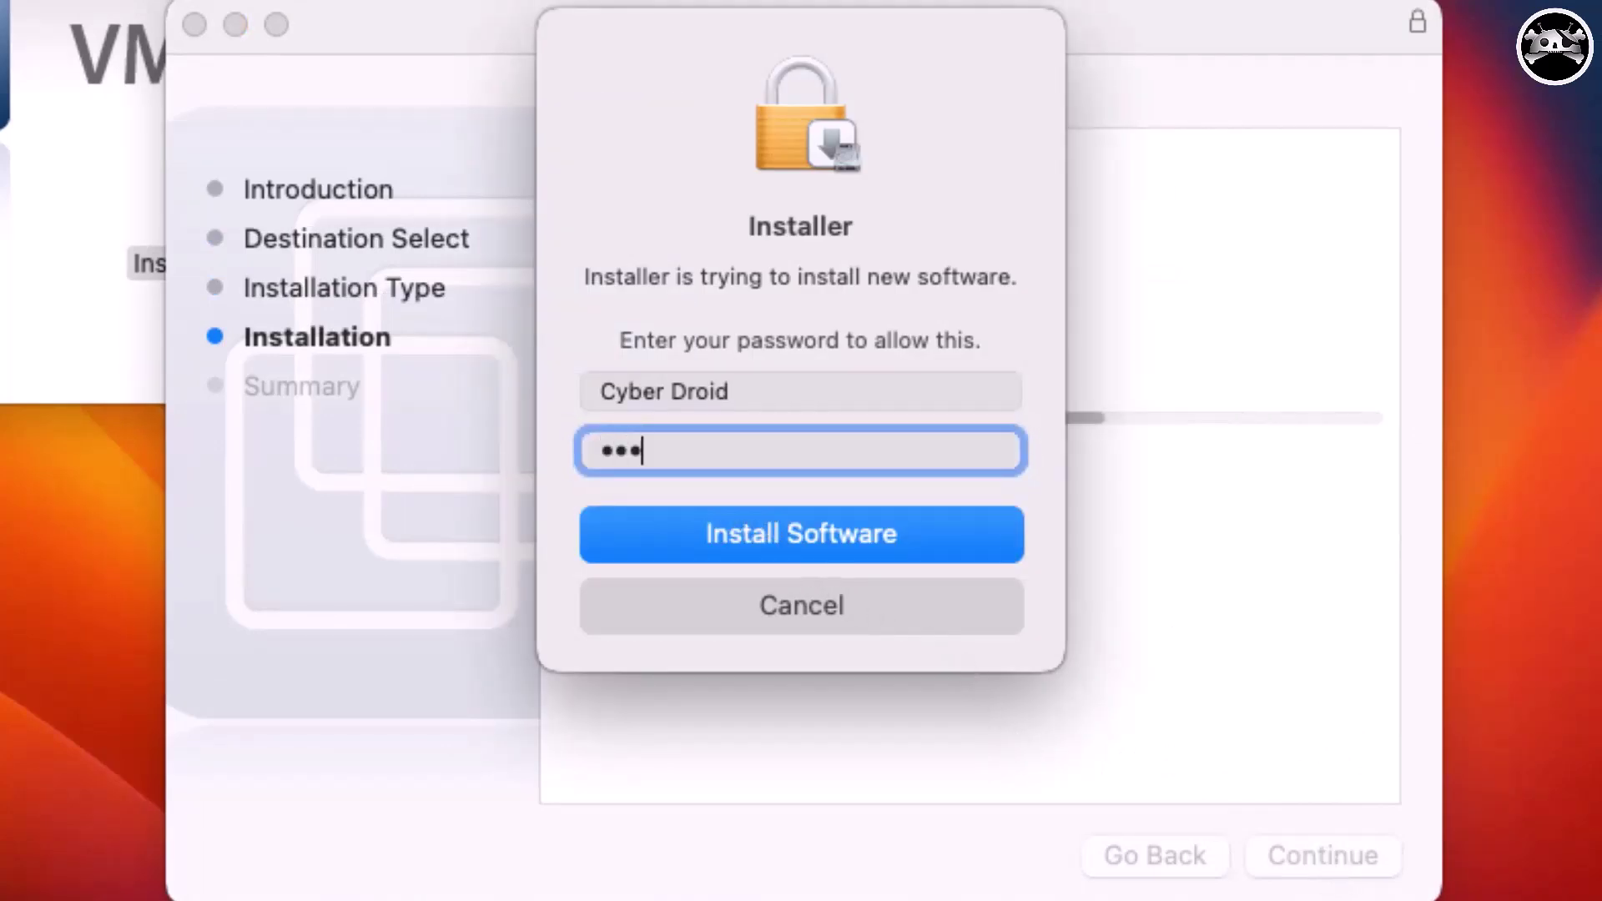
type("•")
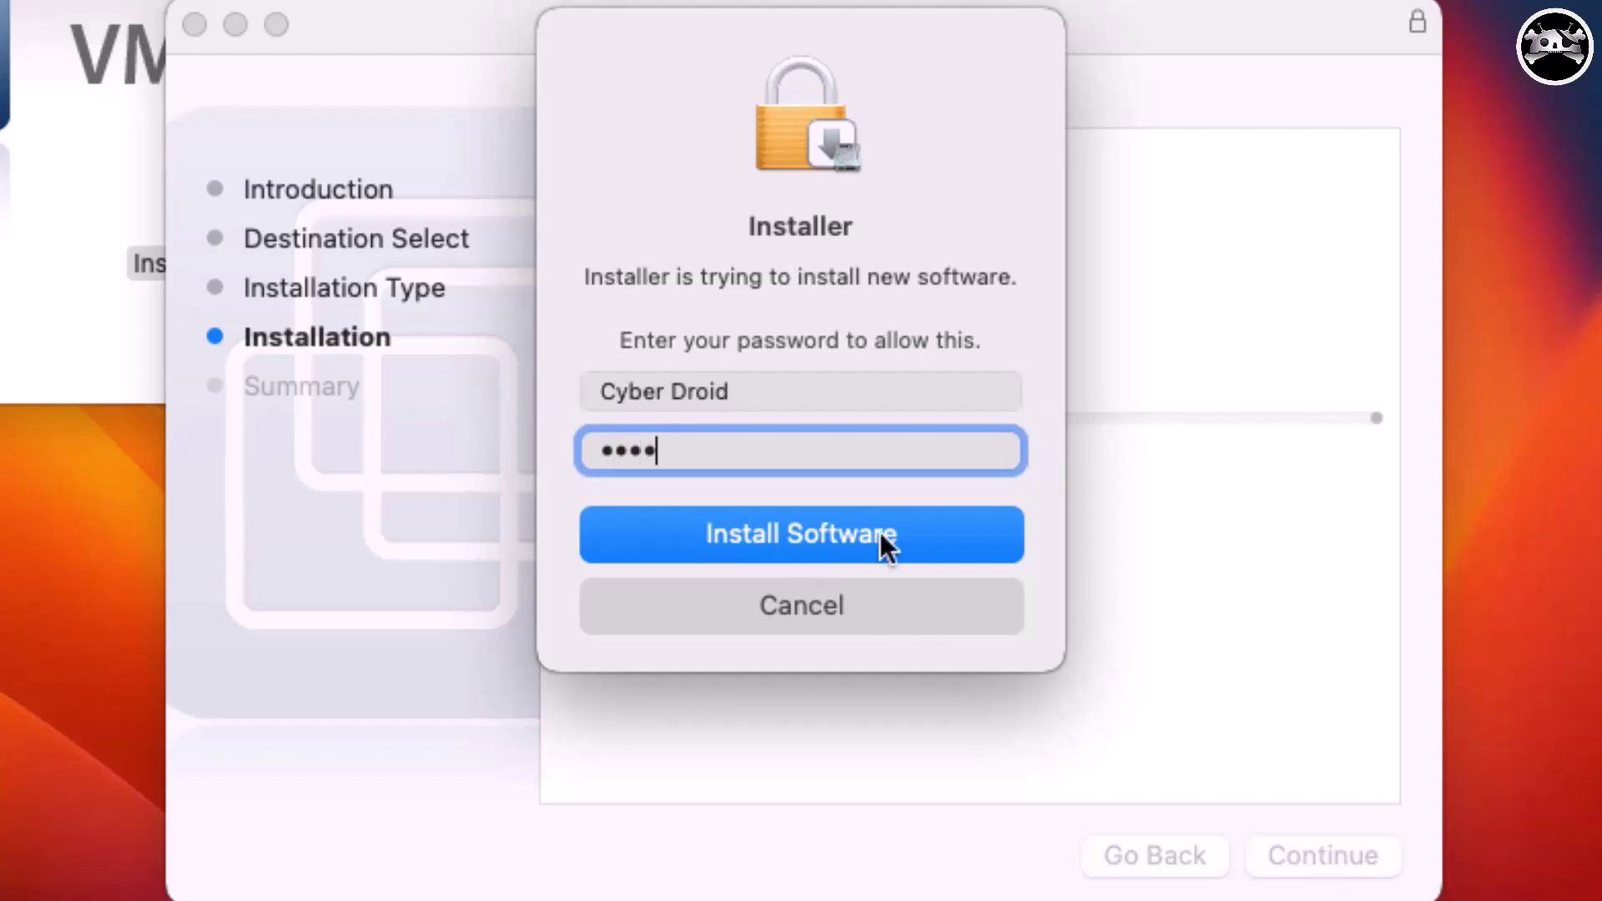
left_click(879, 532)
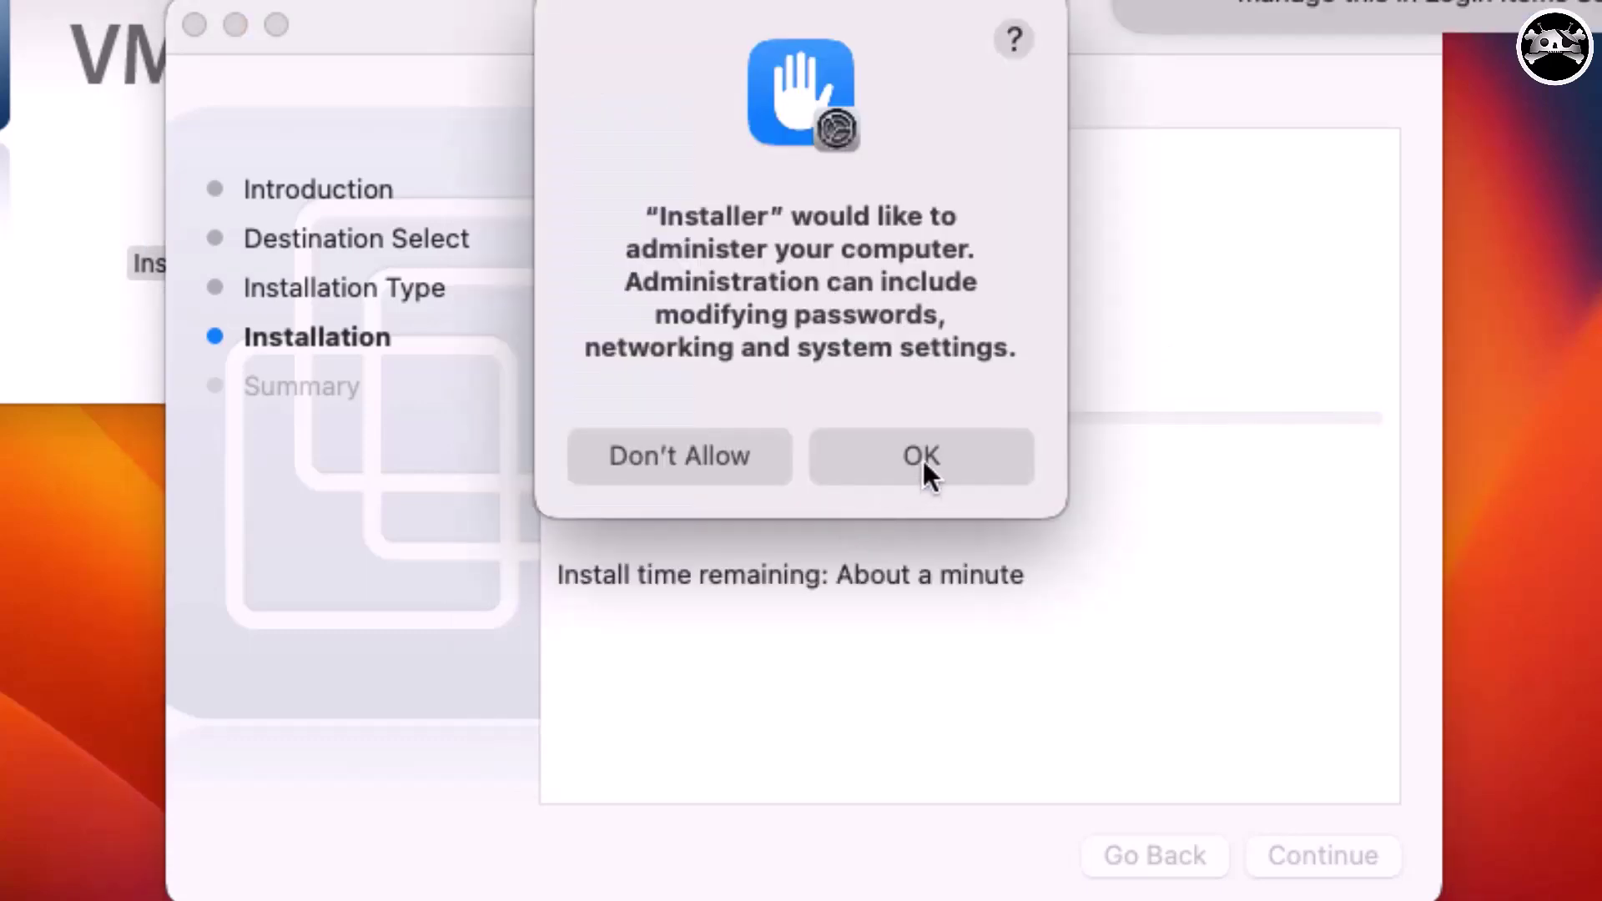
left_click(921, 464)
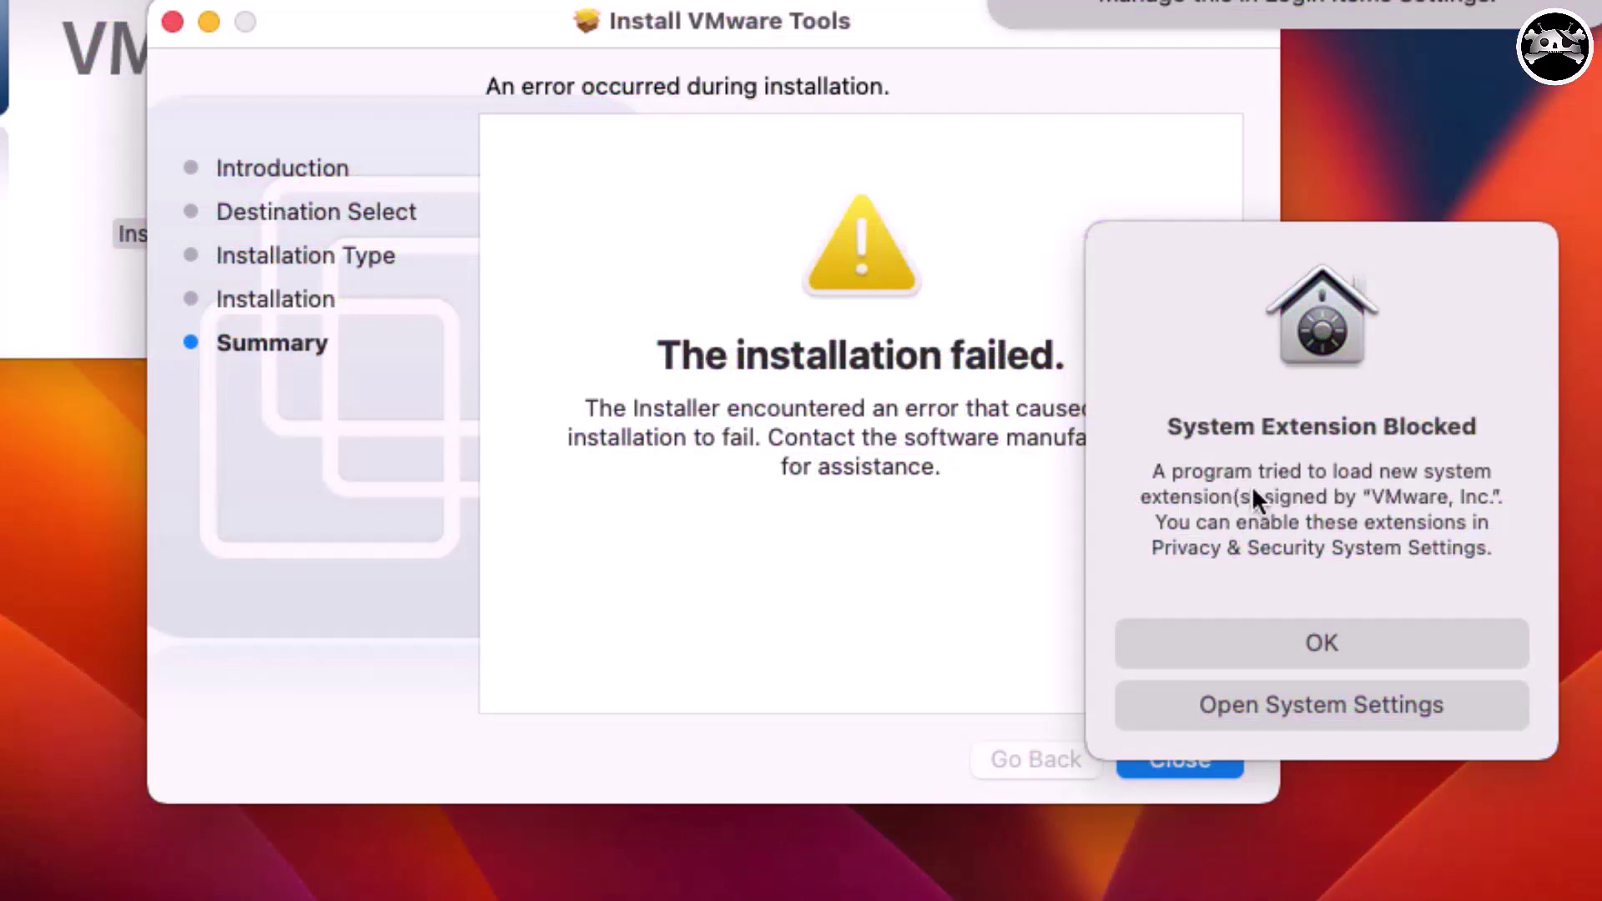
Allow the blocked VMware system software in Privacy & Security, unlocking with the account password.
left_click(1272, 705)
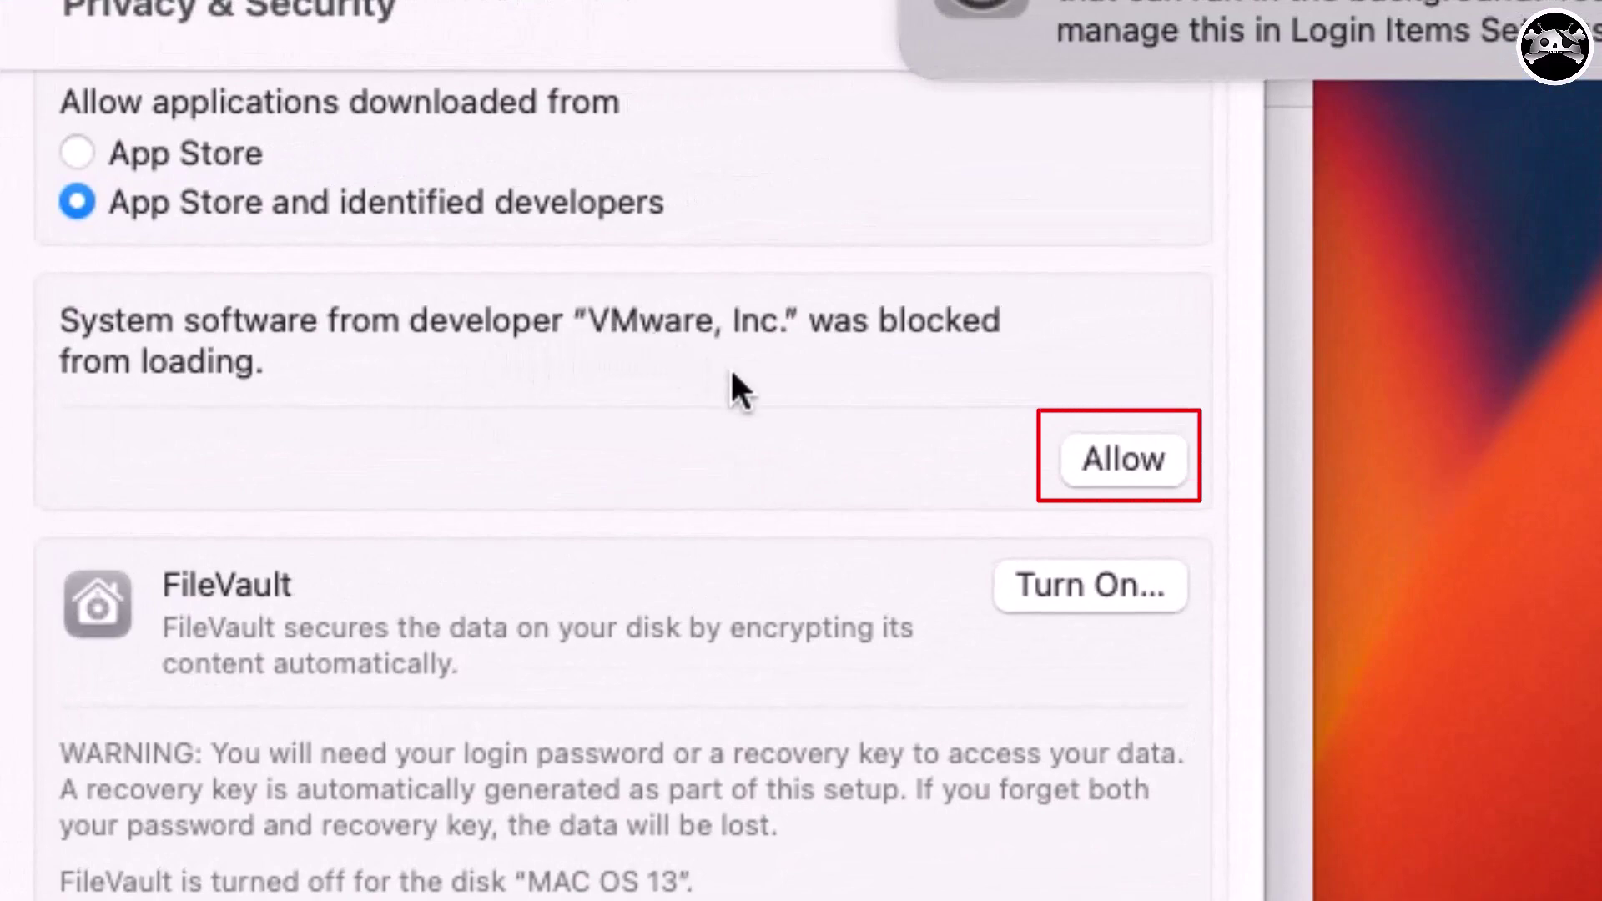
left_click(1123, 460)
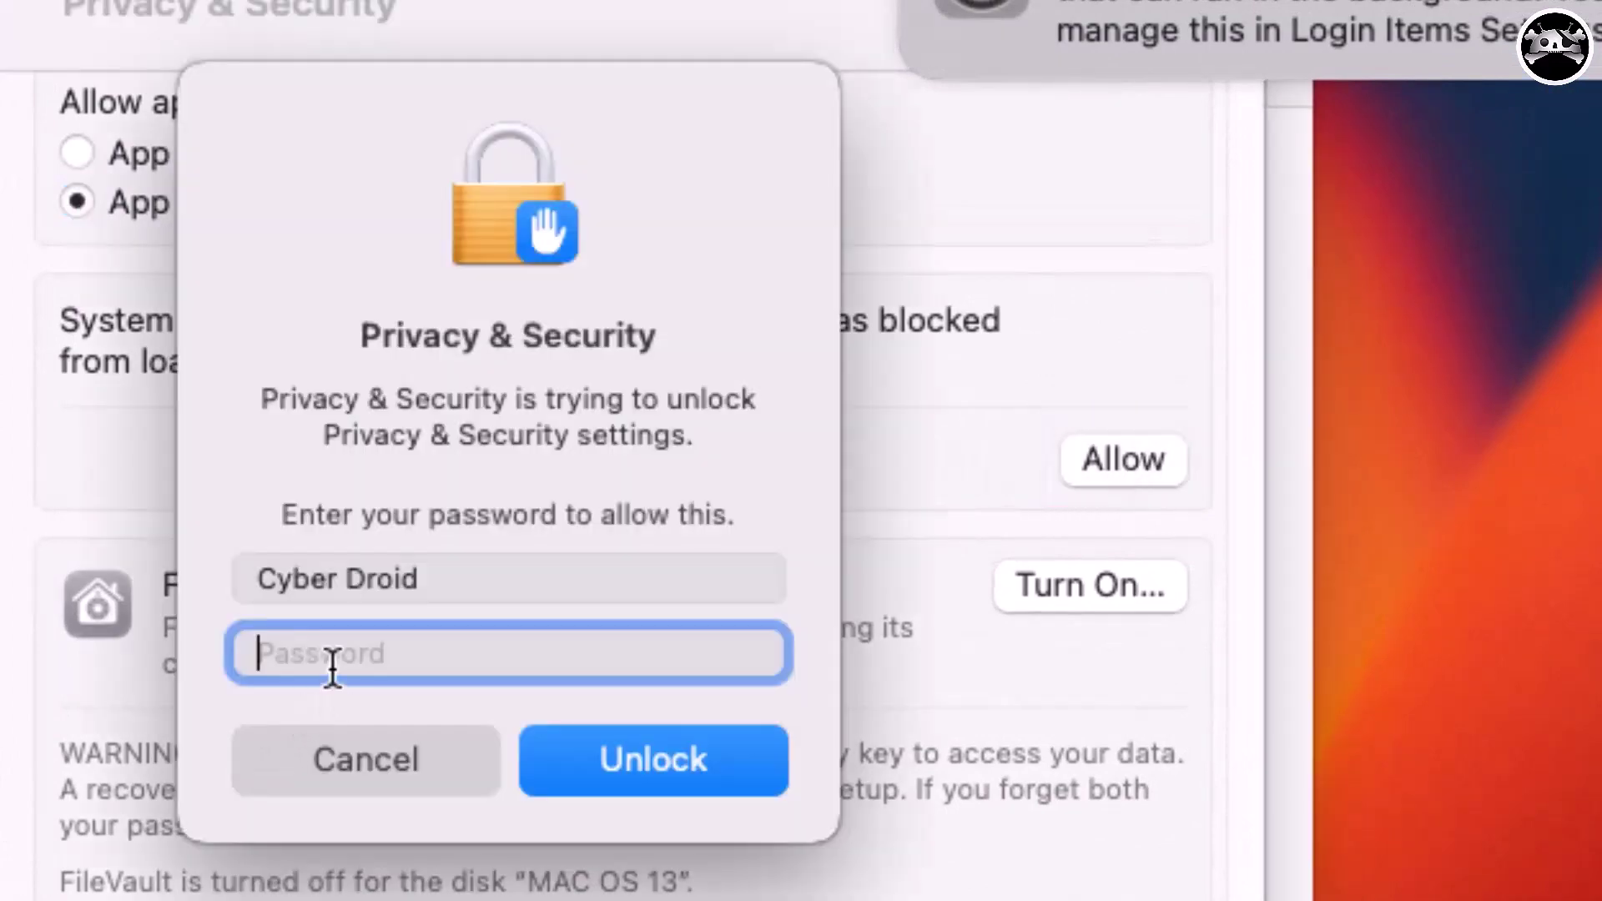
type("••")
key("Return")
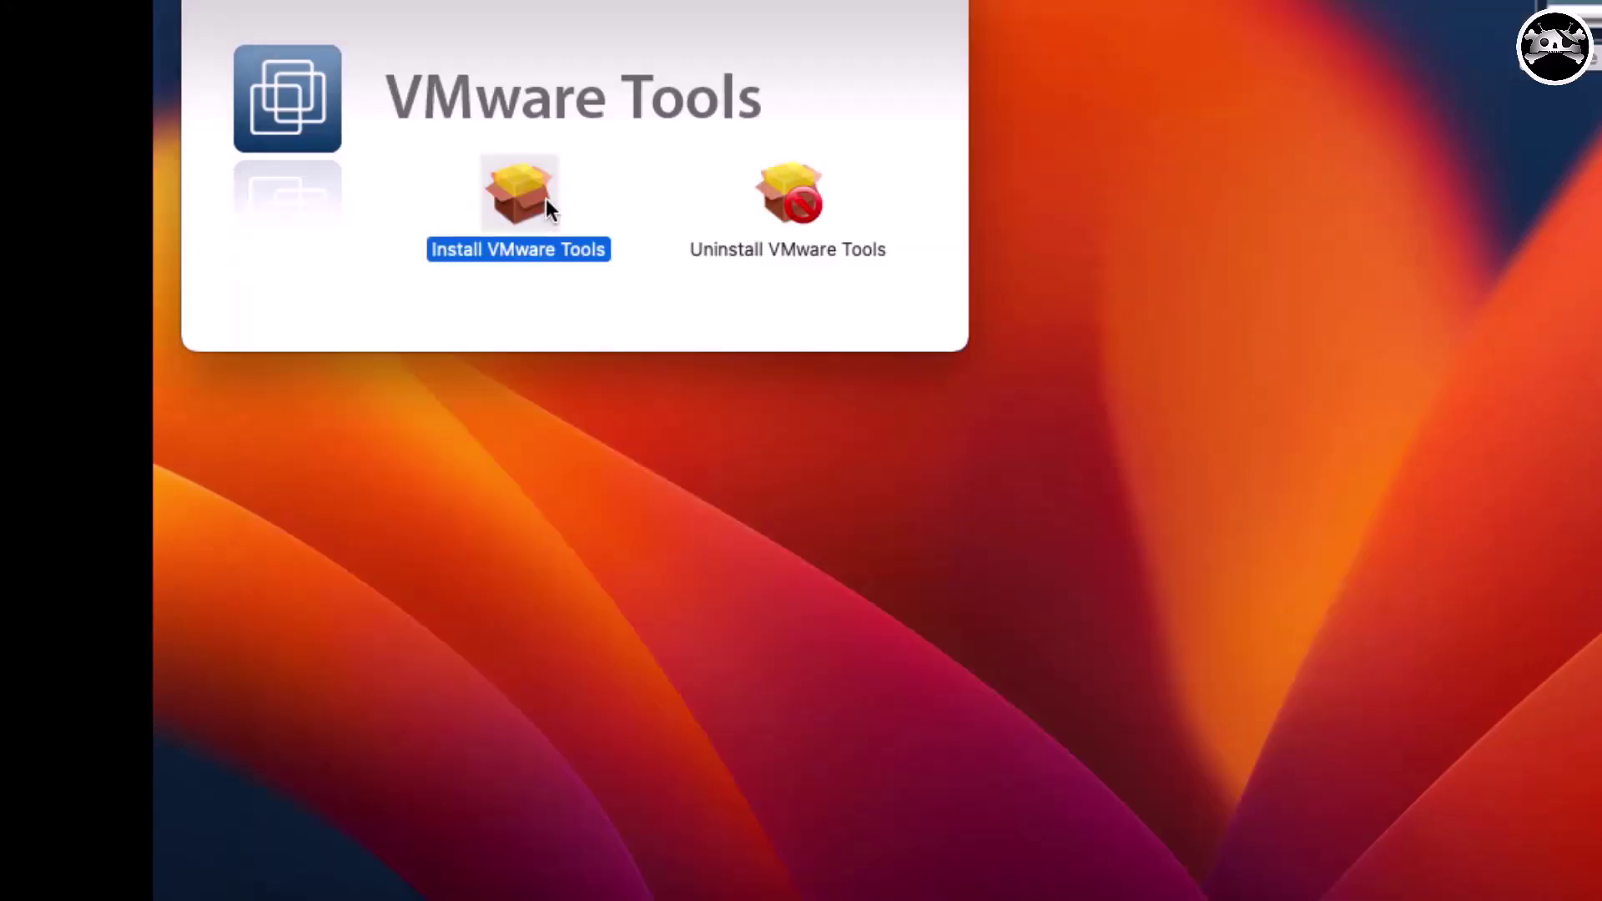
Rerun the VMware Tools installer through to a successful install and restart the Mac.
double_click(546, 199)
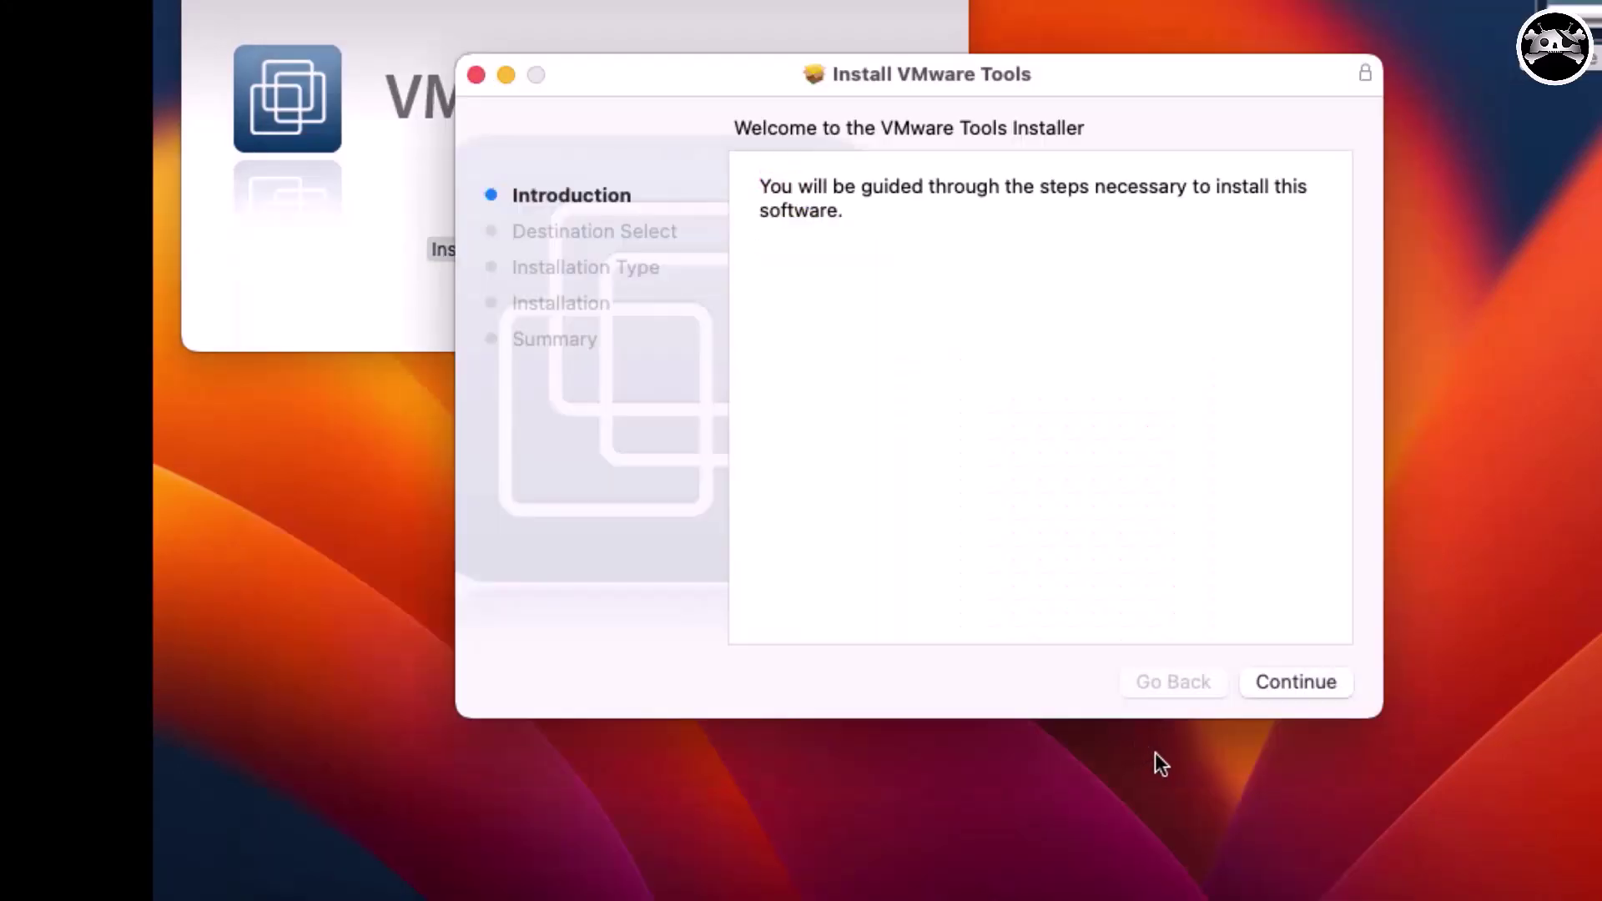
left_click(1273, 680)
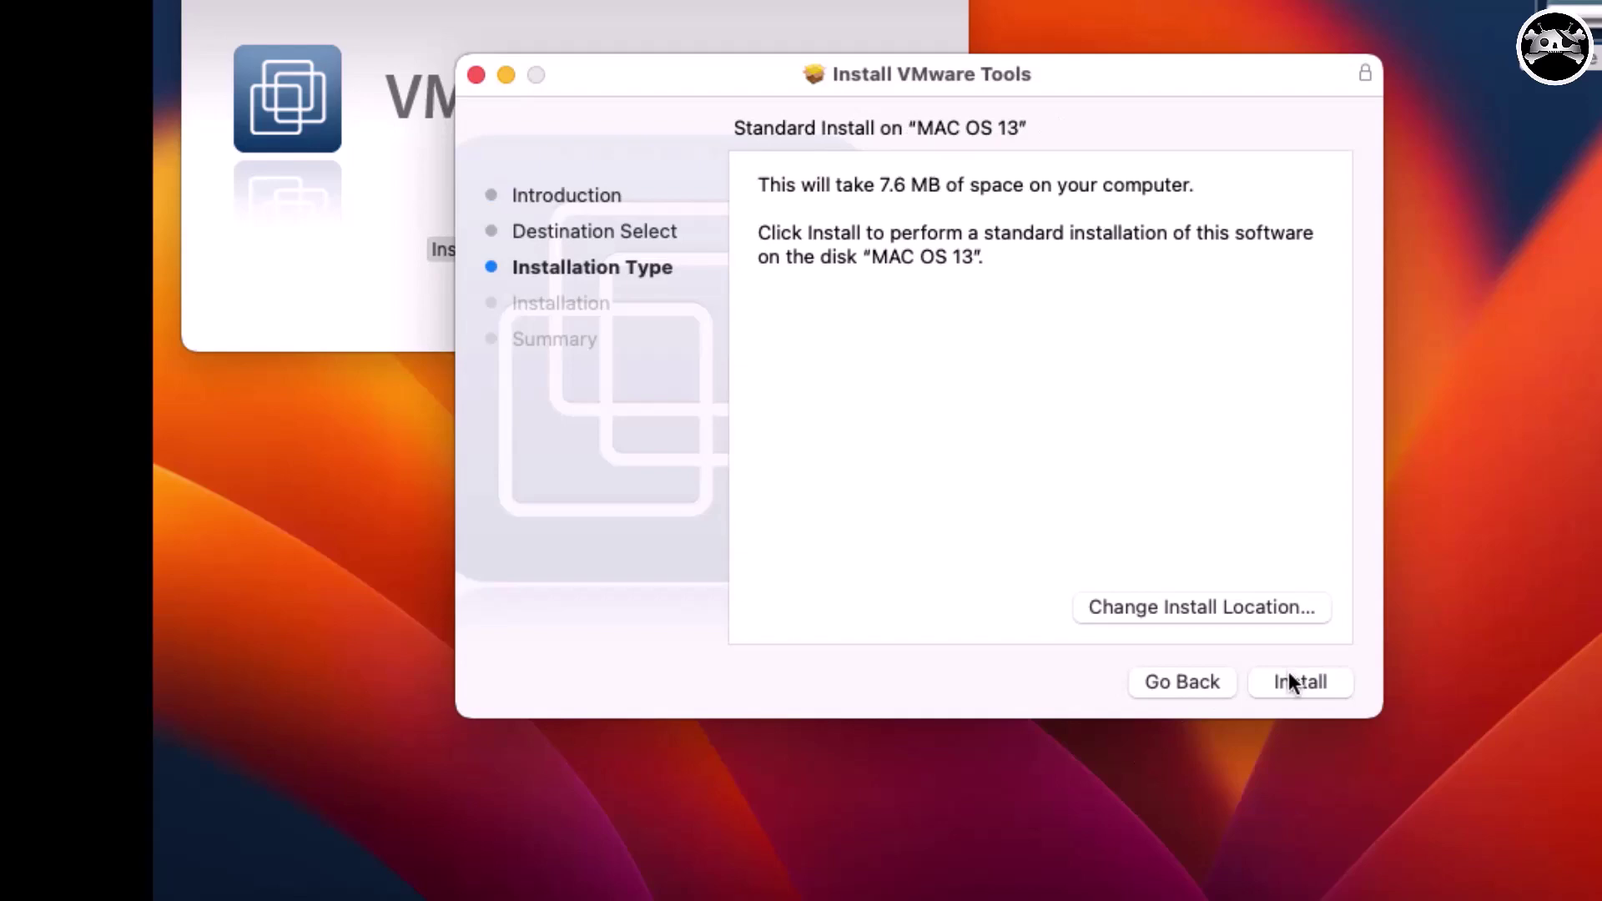
left_click(1296, 691)
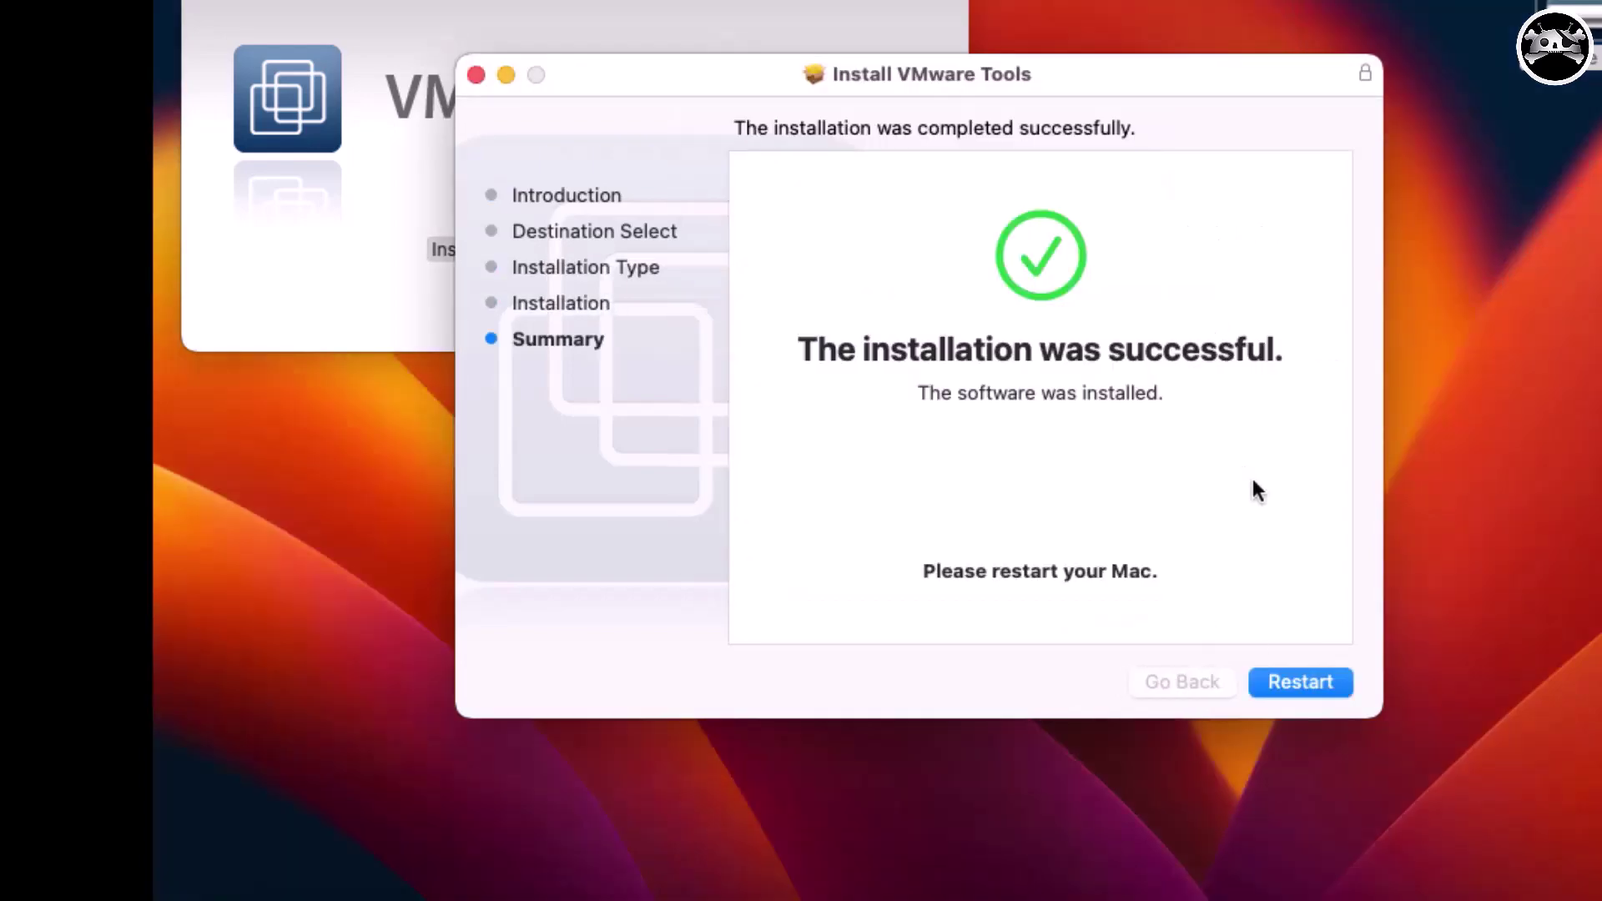
left_click(1299, 686)
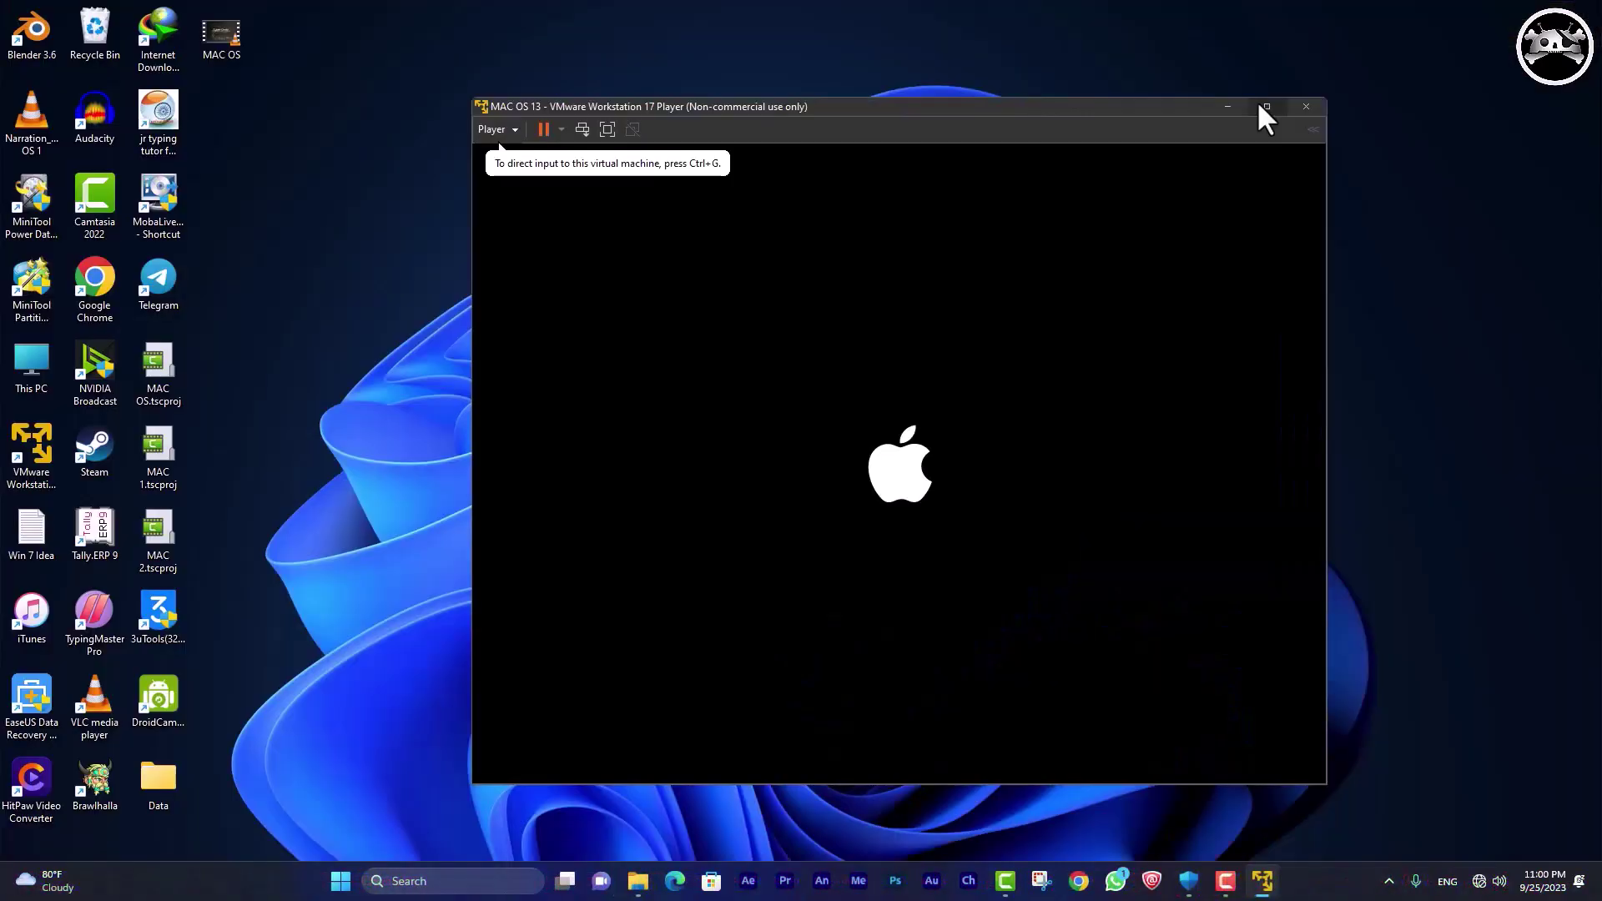
Maximize the VM window, log into macOS with the account password, go full-screen, and launch Safari.
left_click(1259, 118)
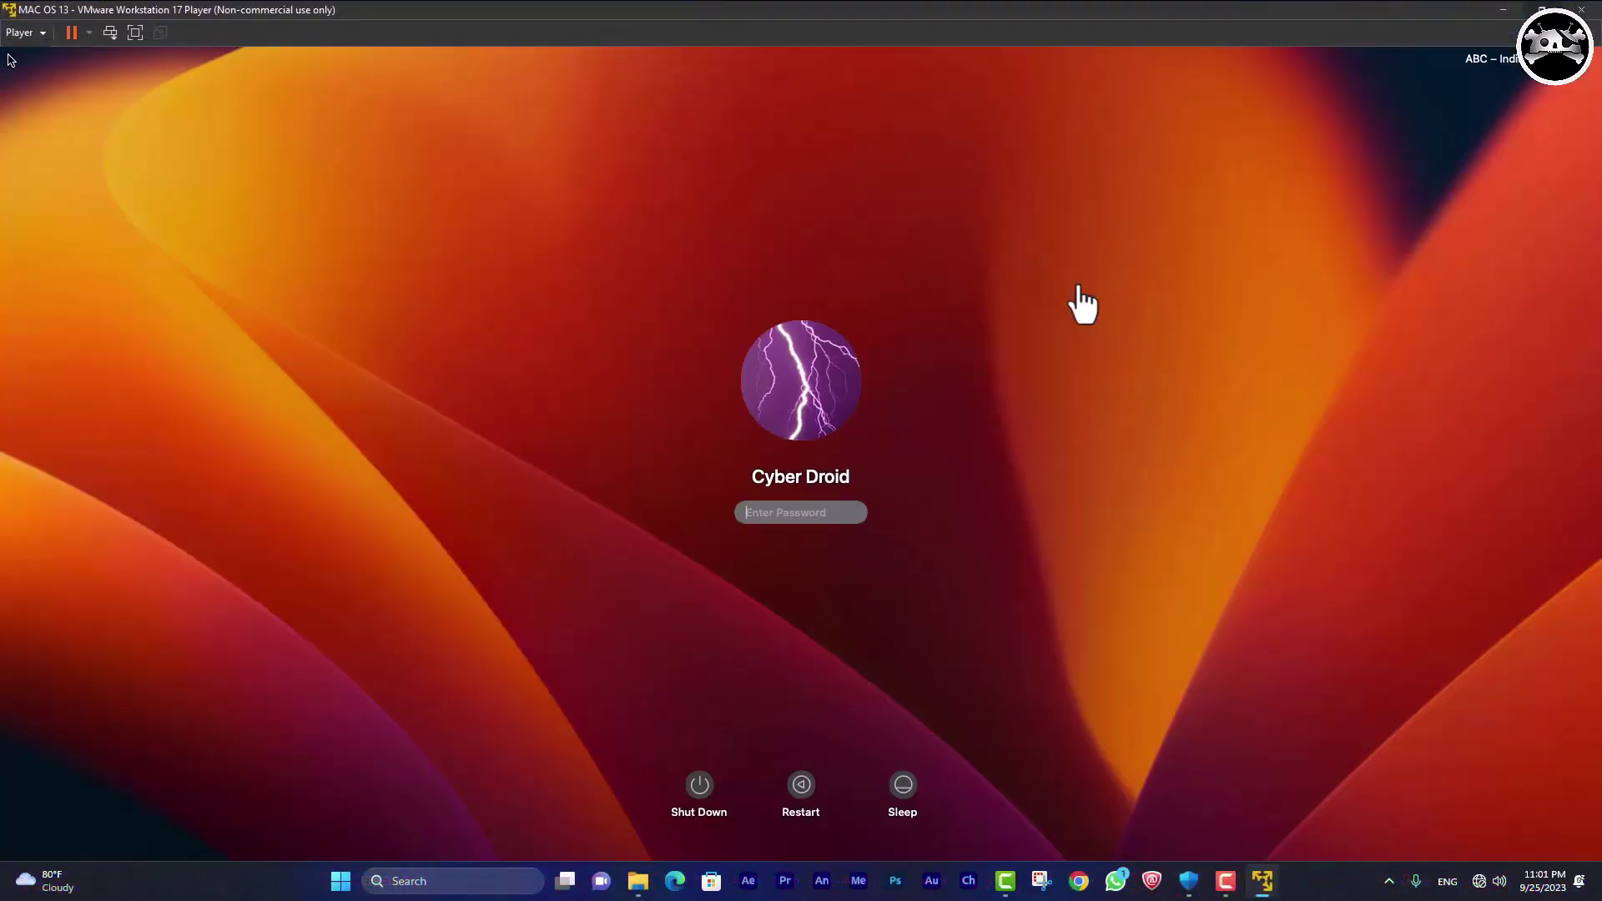
left_click(801, 511)
type("1234")
key("Return")
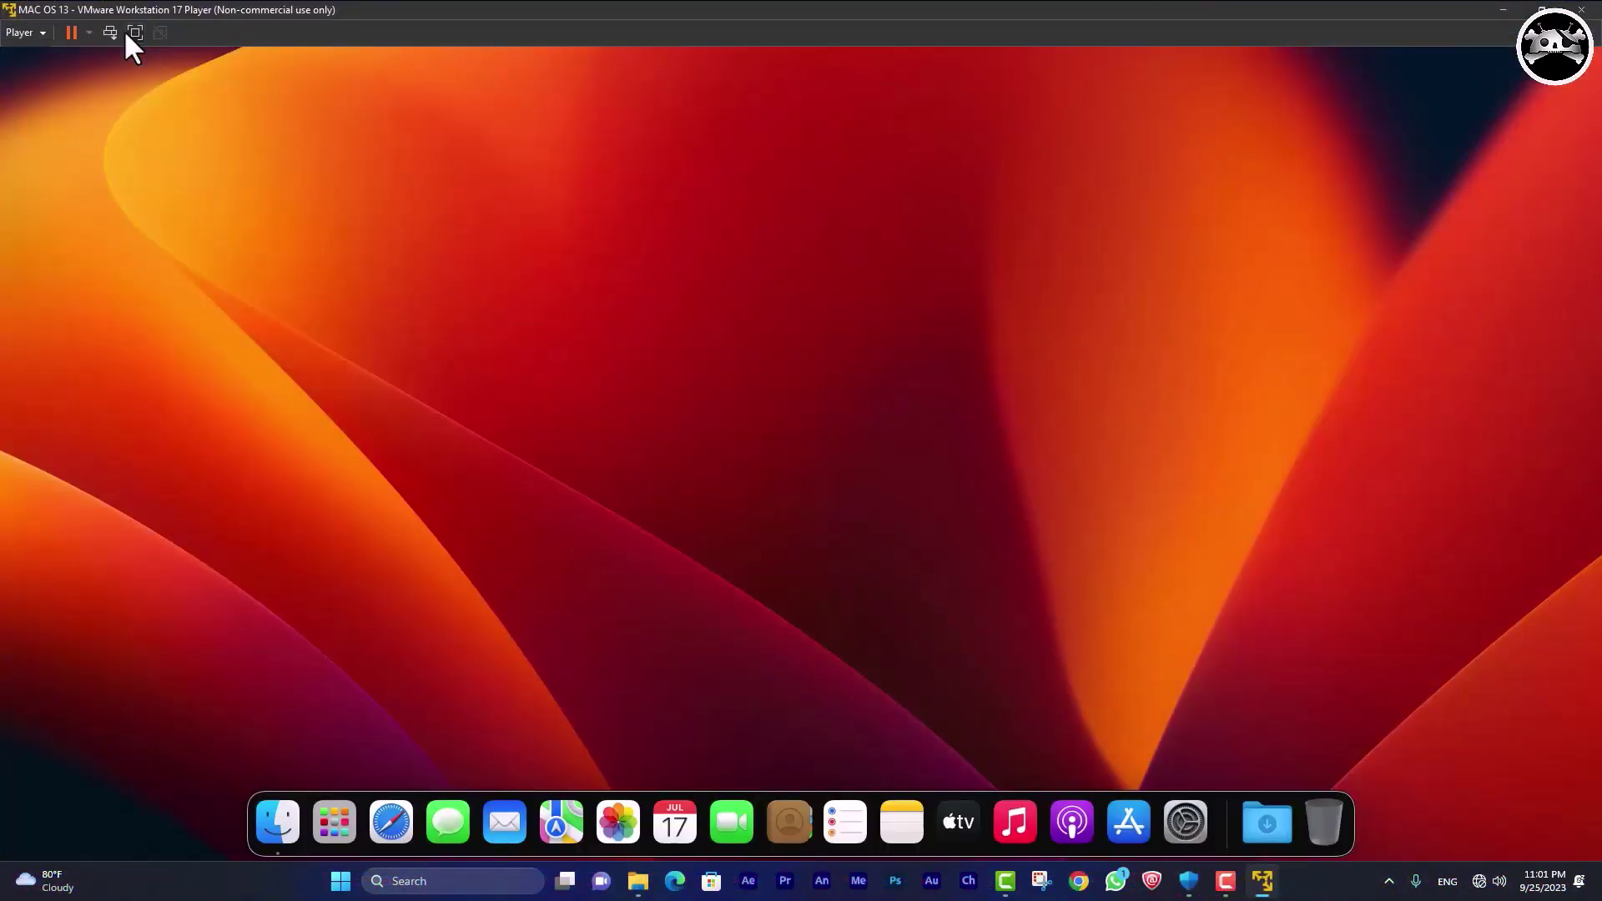
left_click(132, 31)
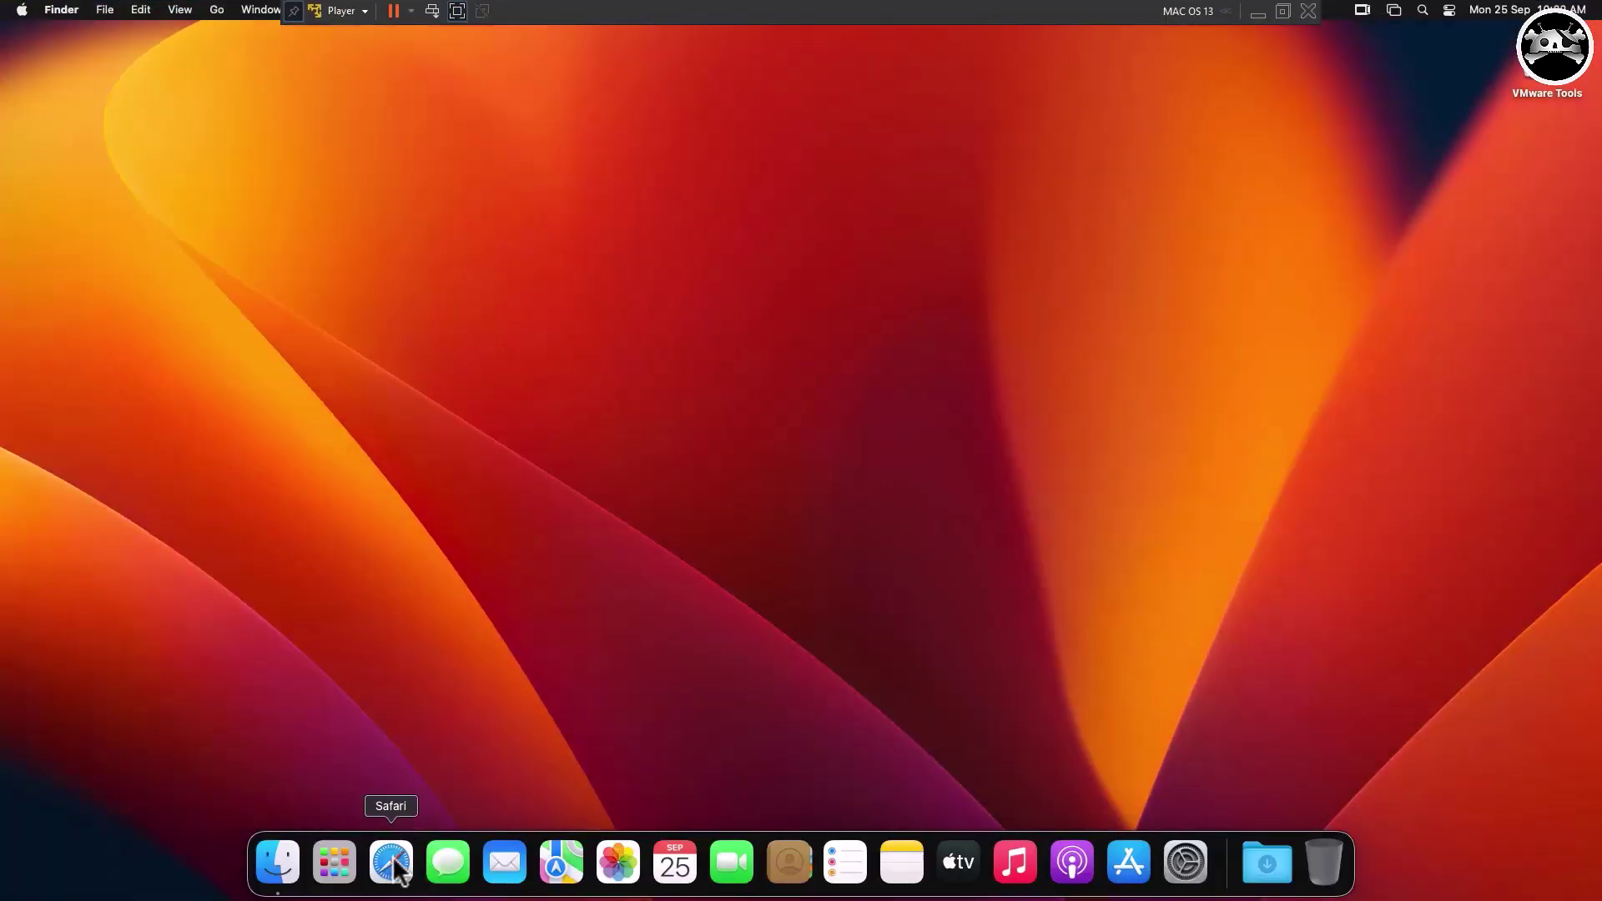
left_click(399, 870)
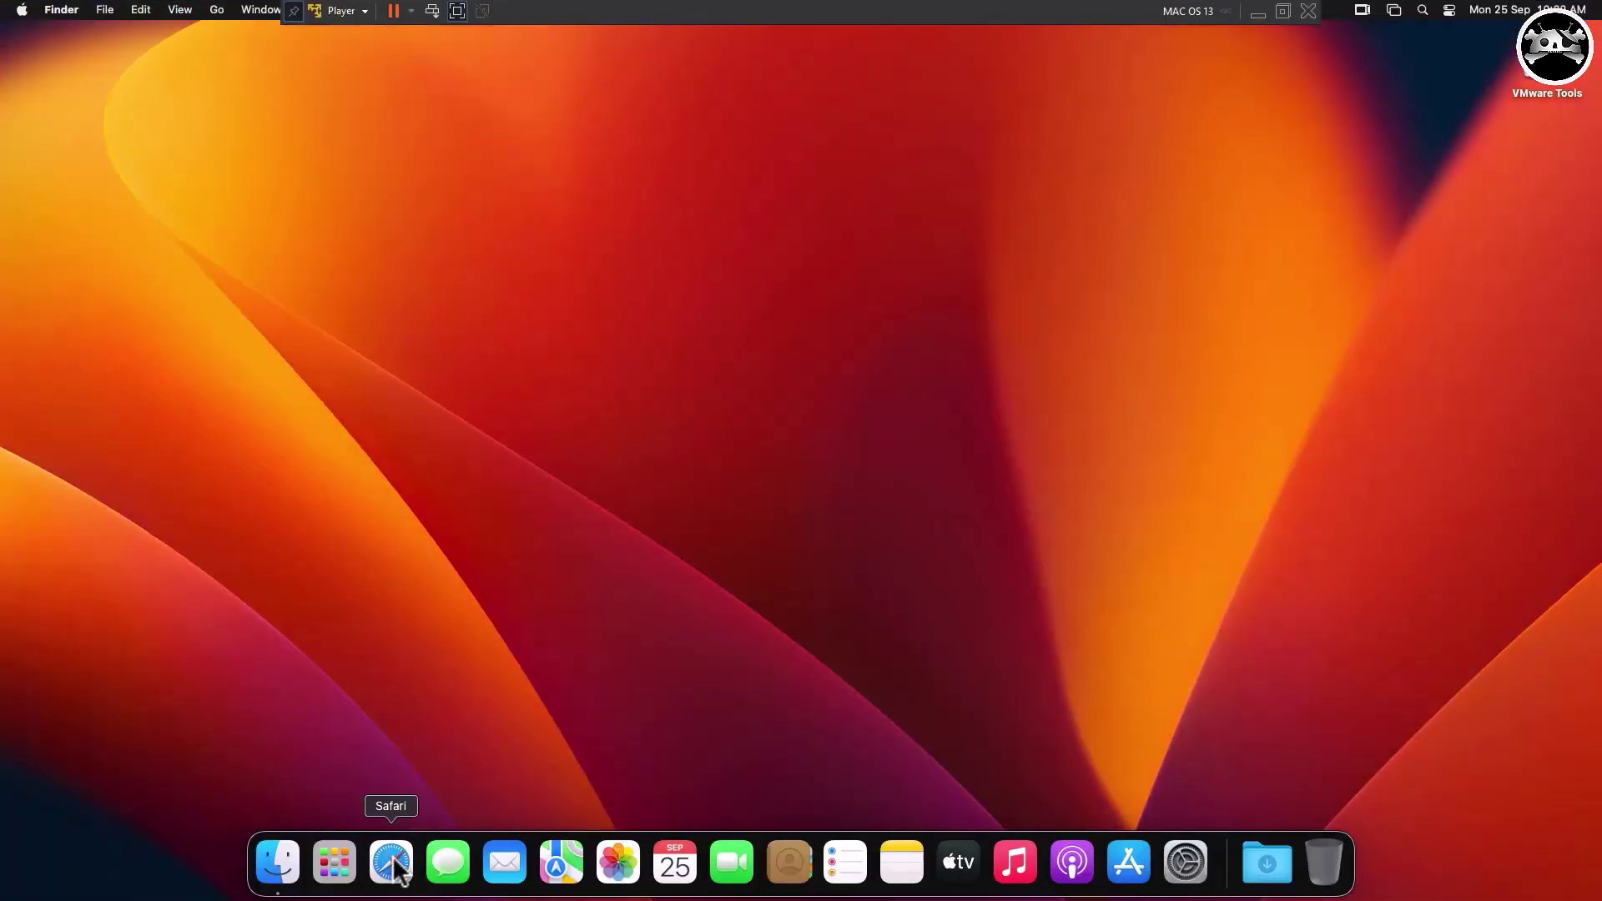